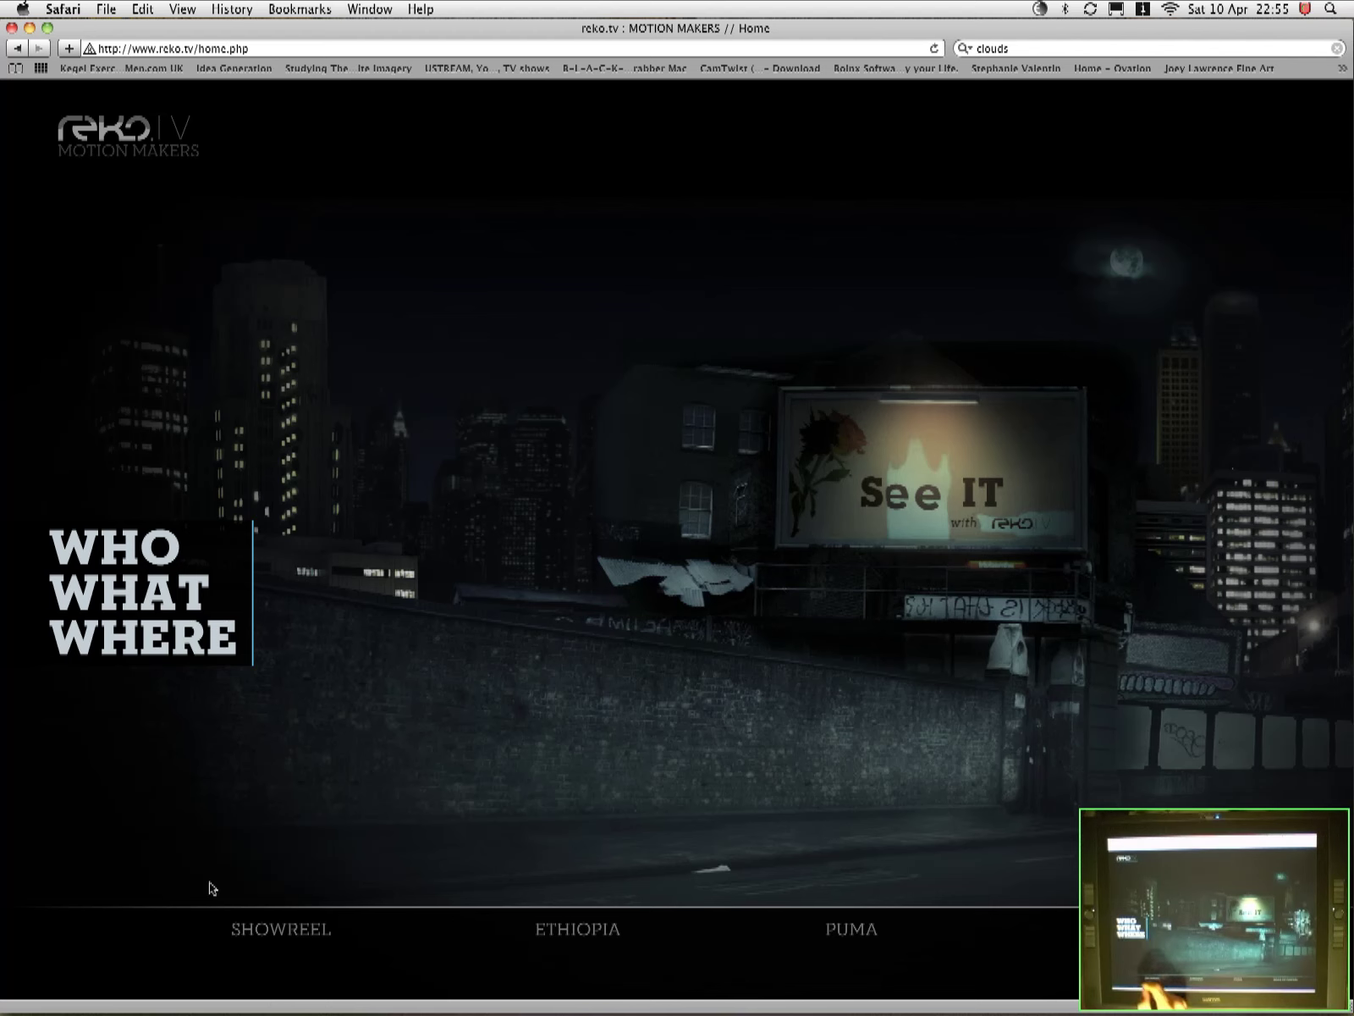
View the WHERE page of the reko.tv site and switch to Photoshop
left_click(131, 647)
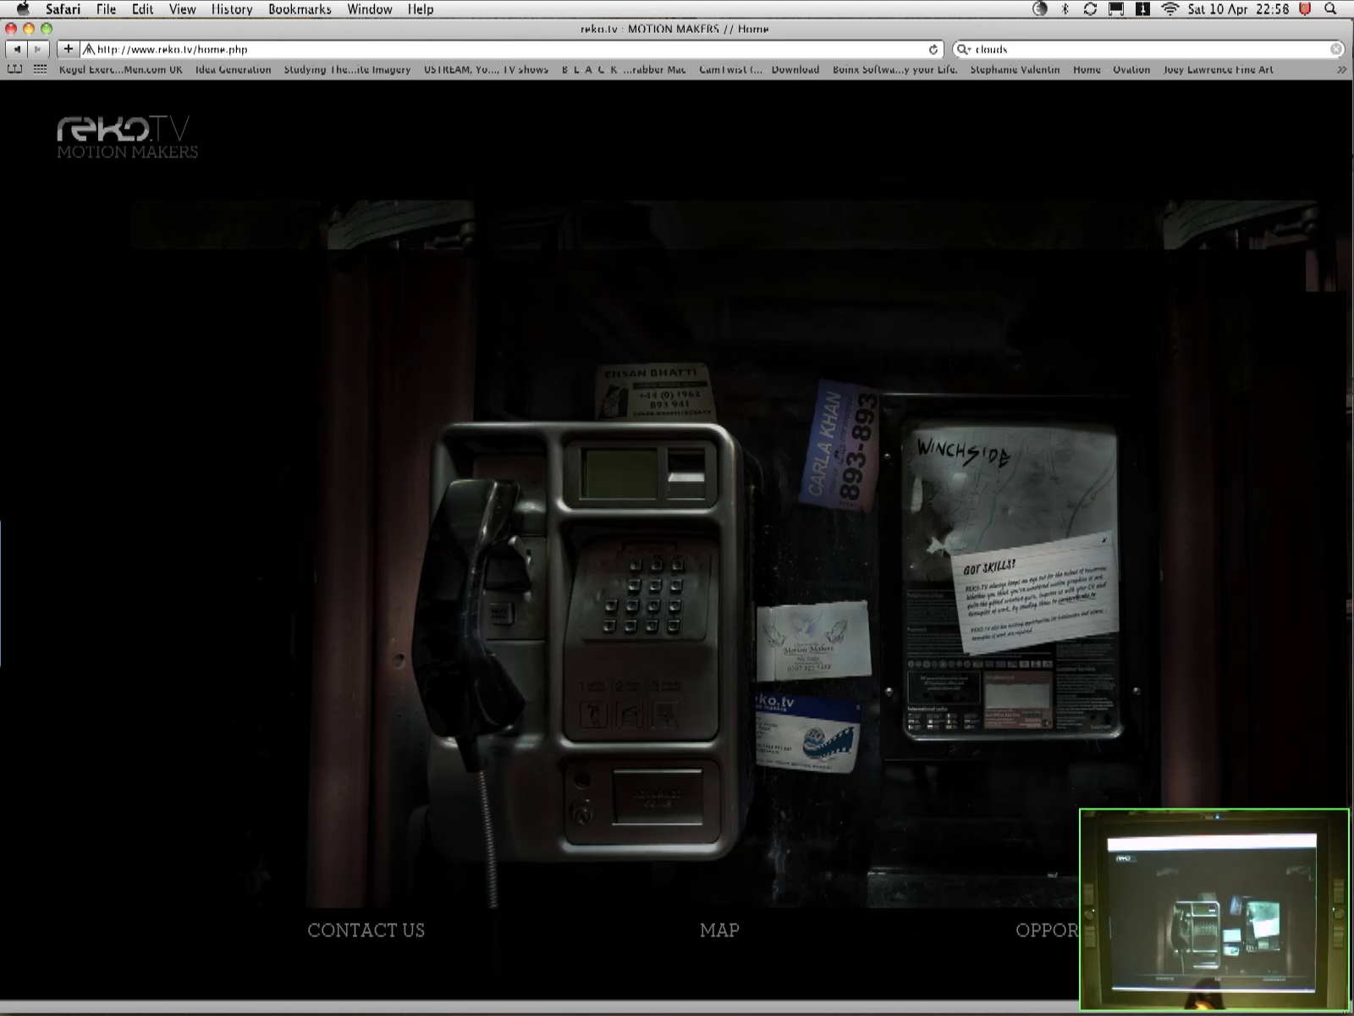
key("super+Tab")
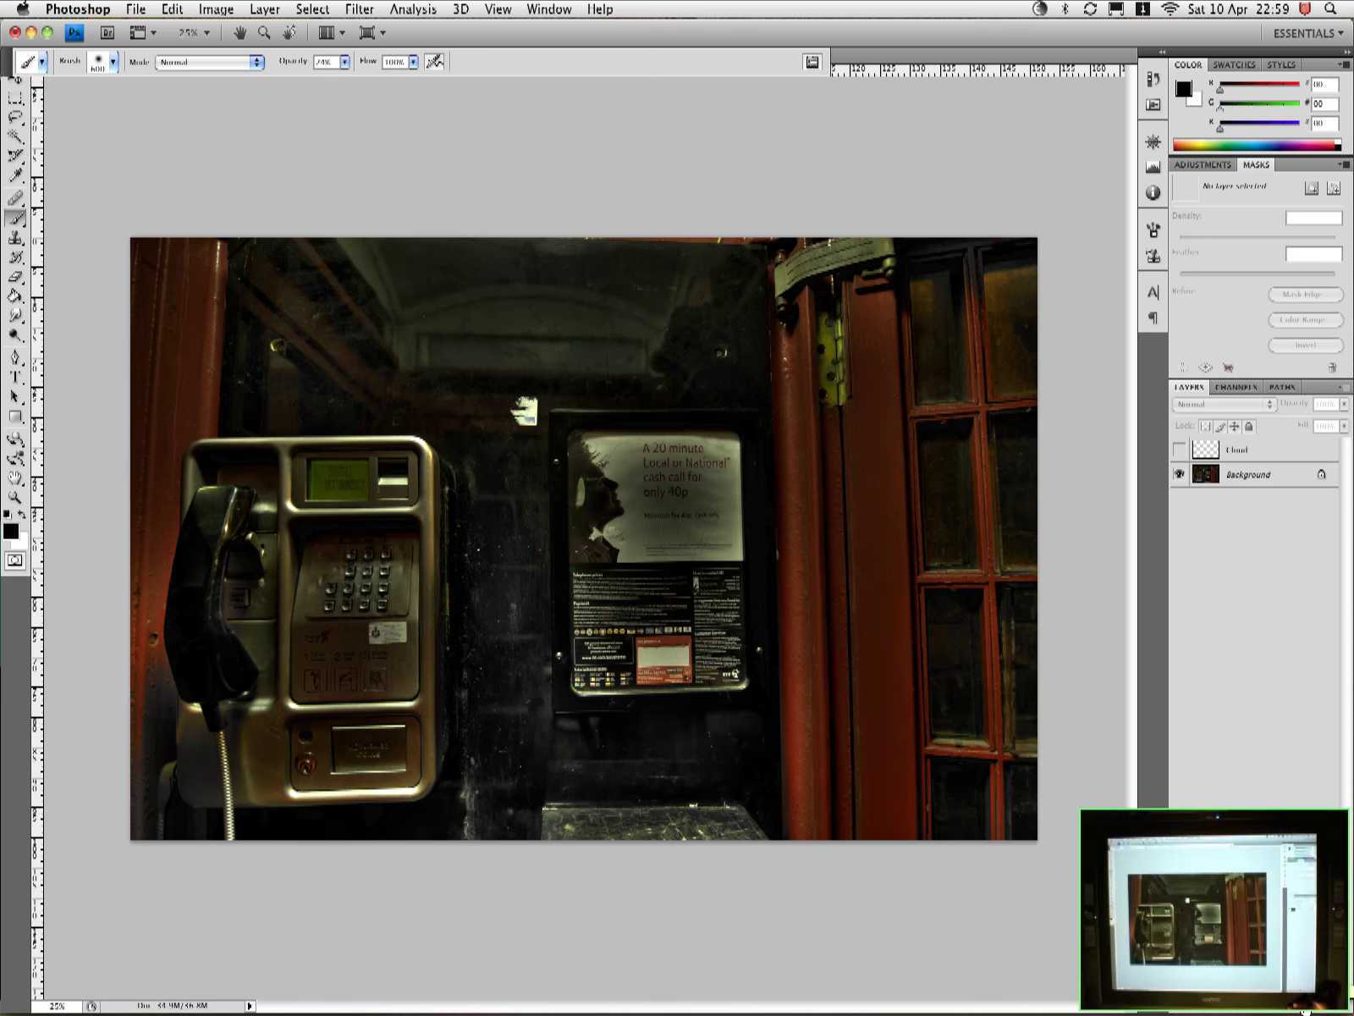
Add a new layer above the Cloud layer and reduce the Brush tool's size to 70
key("alt+shift+super+n")
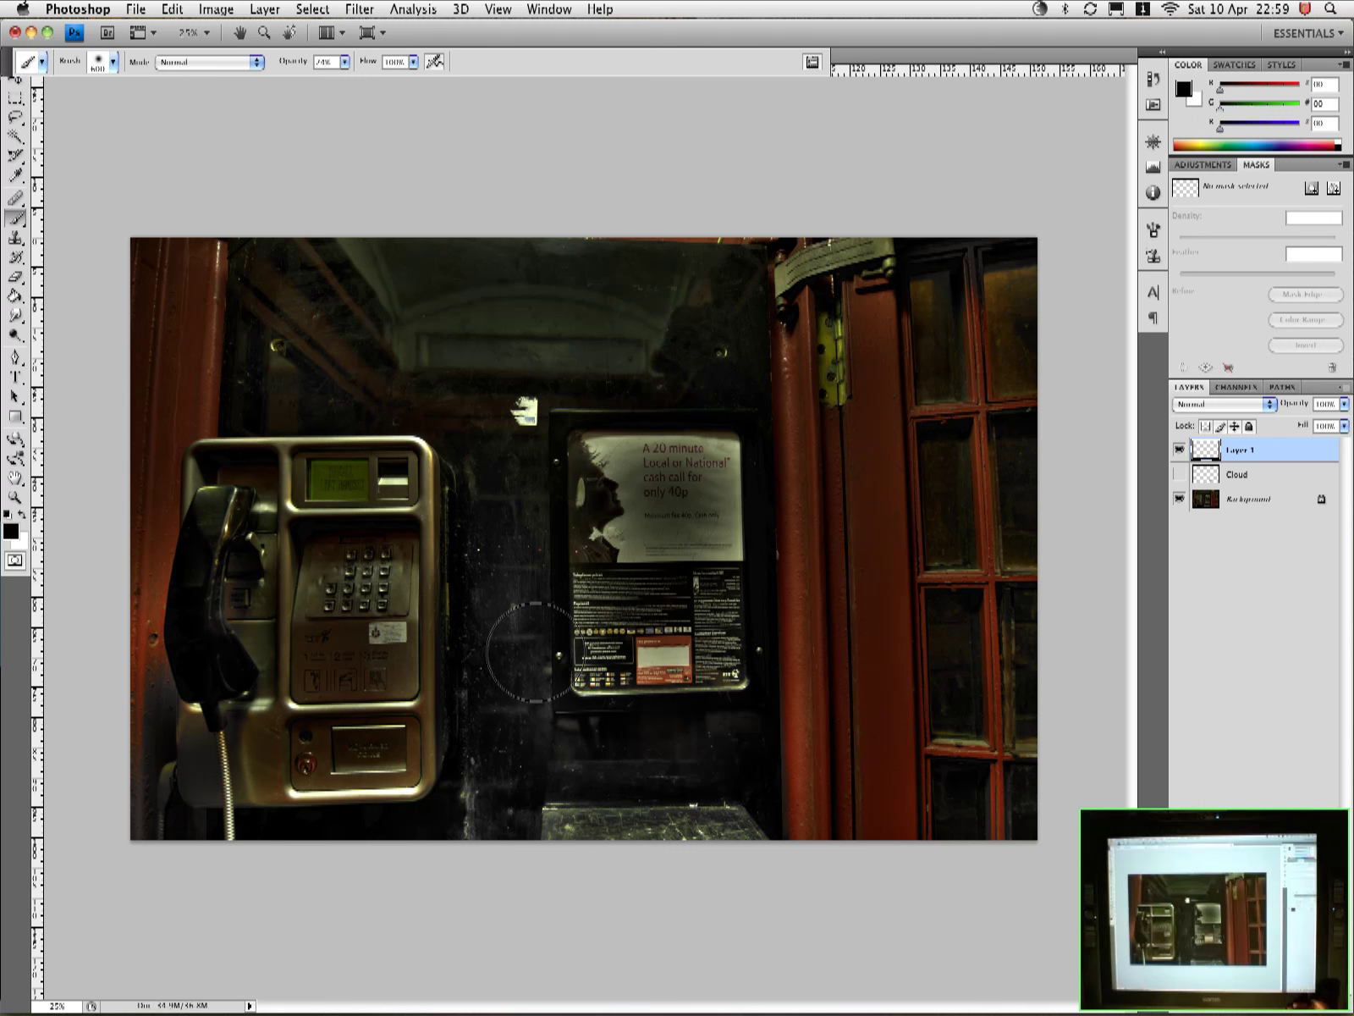
right_click(537, 652)
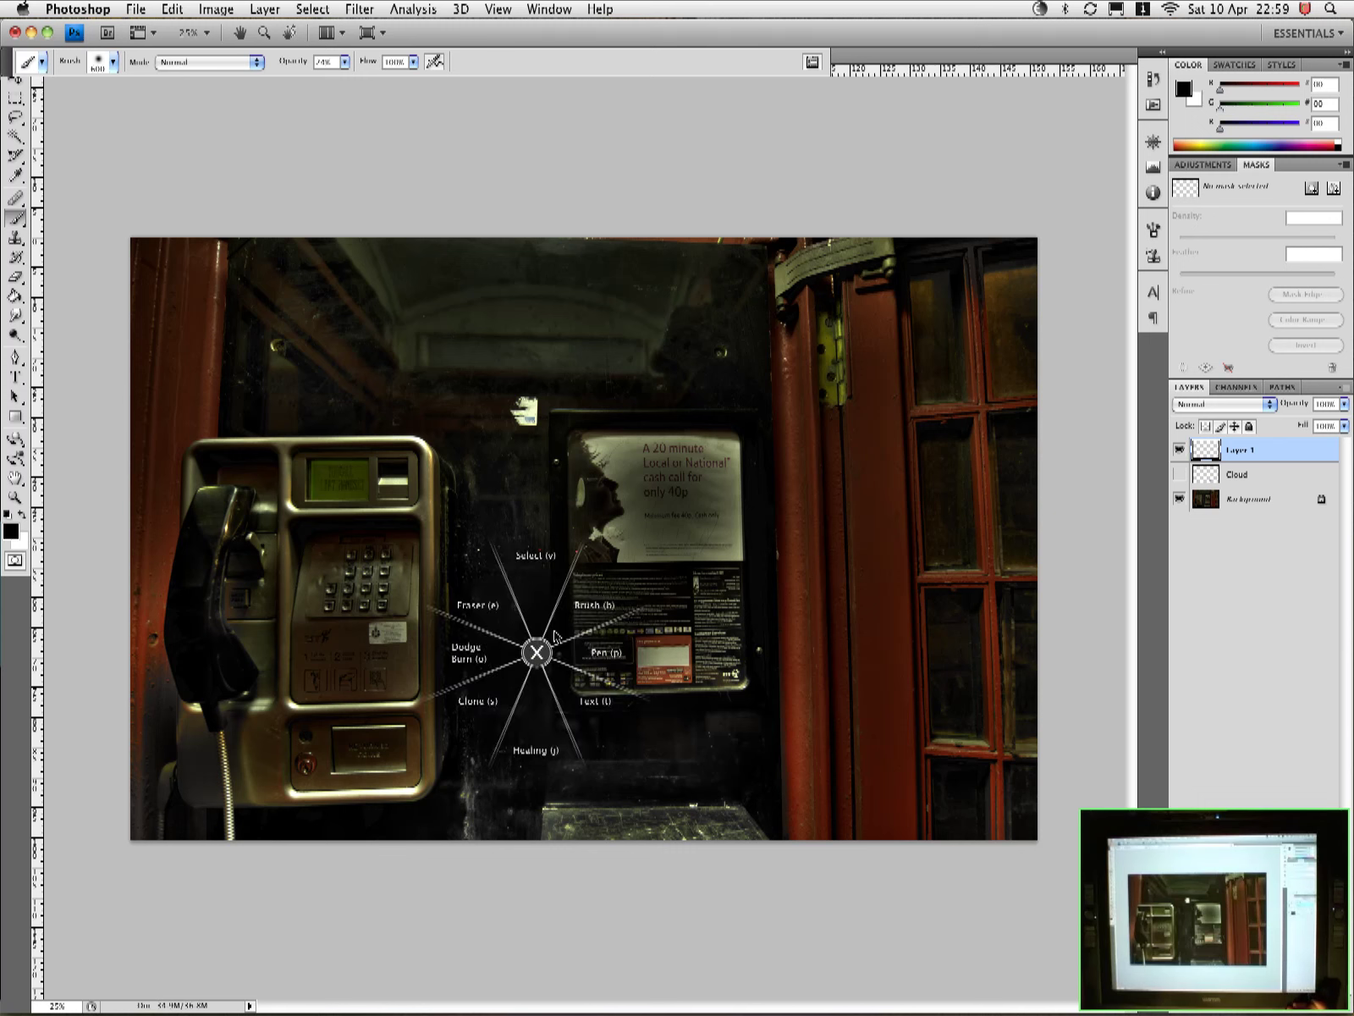
left_click(599, 610)
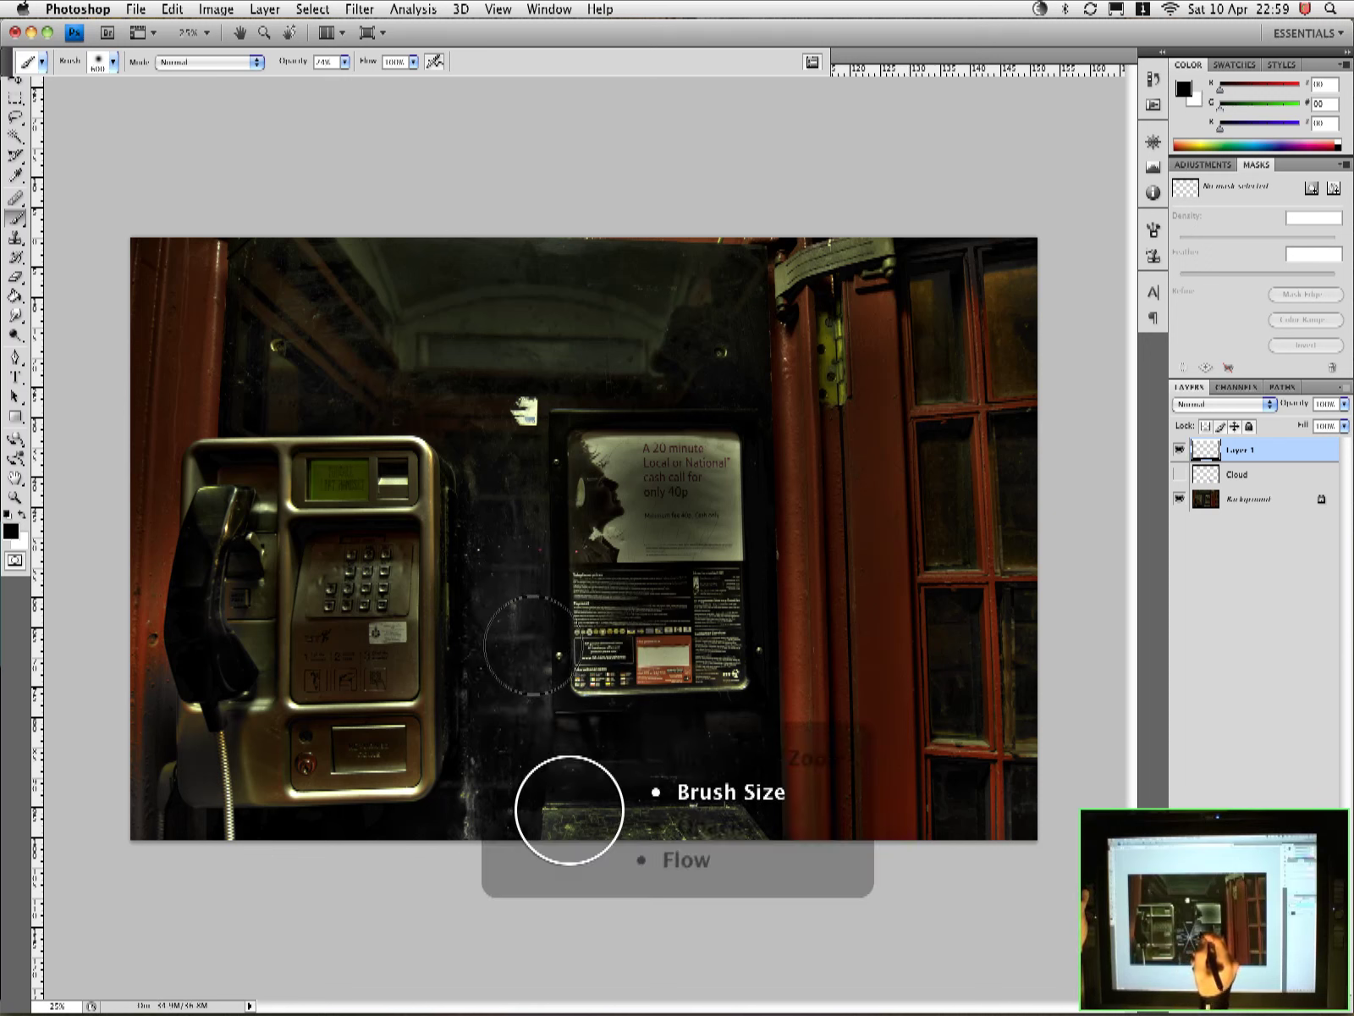
key("bracketleft")
key("bracketleft")
key("bracketleft")
key("bracketleft")
key("bracketleft")
key("bracketleft")
key("bracketleft")
key("bracketleft")
key("bracketleft")
key("bracketleft")
key("bracketleft")
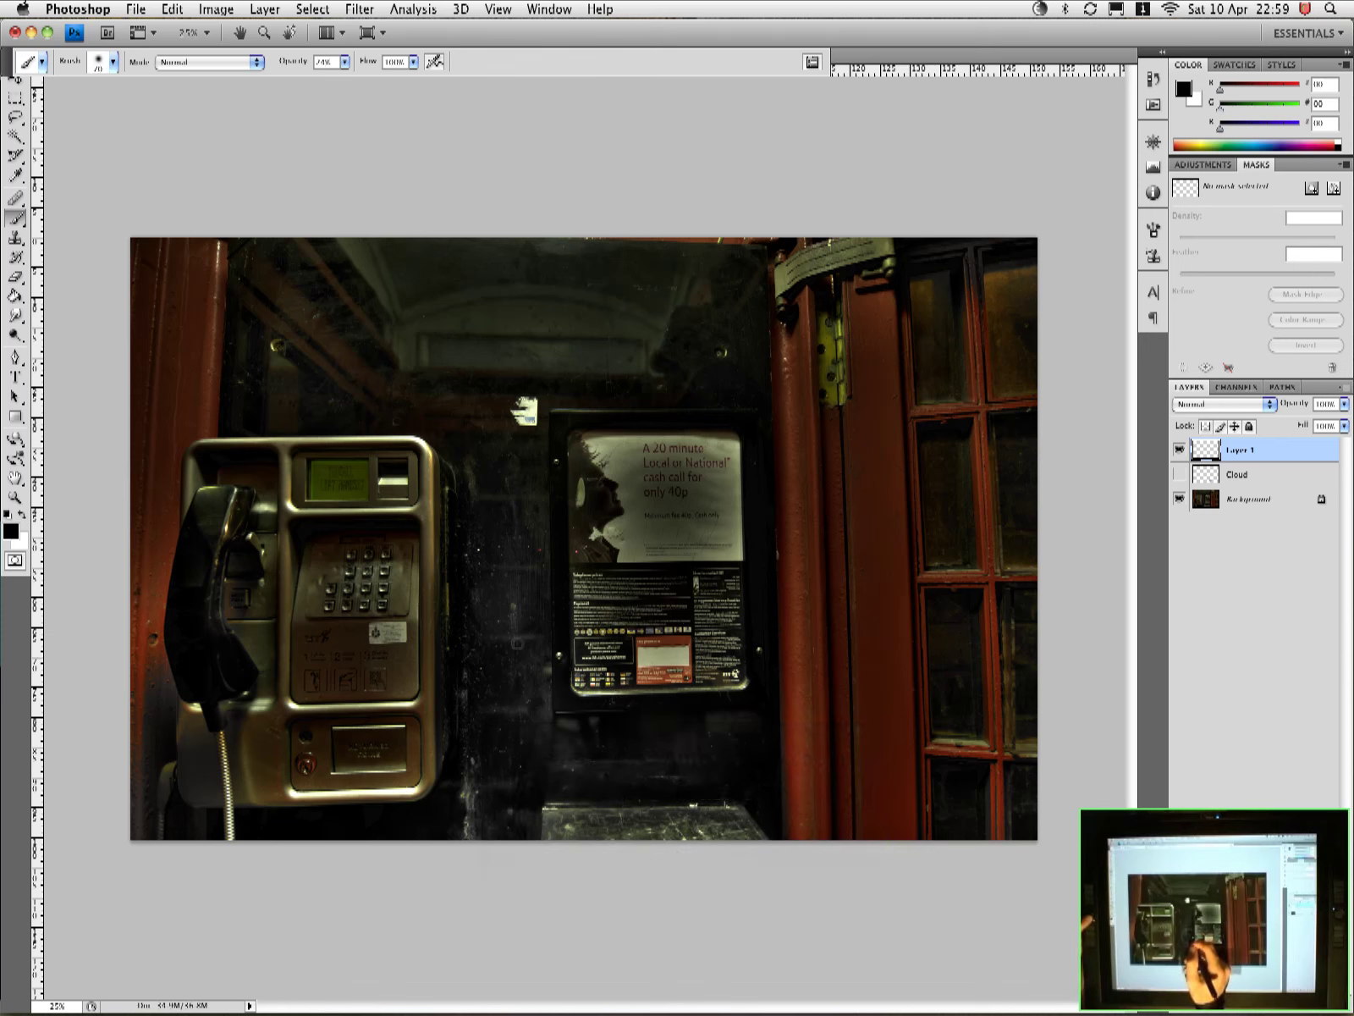
key("bracketright")
key("bracketright")
key("bracketright")
key("bracketright")
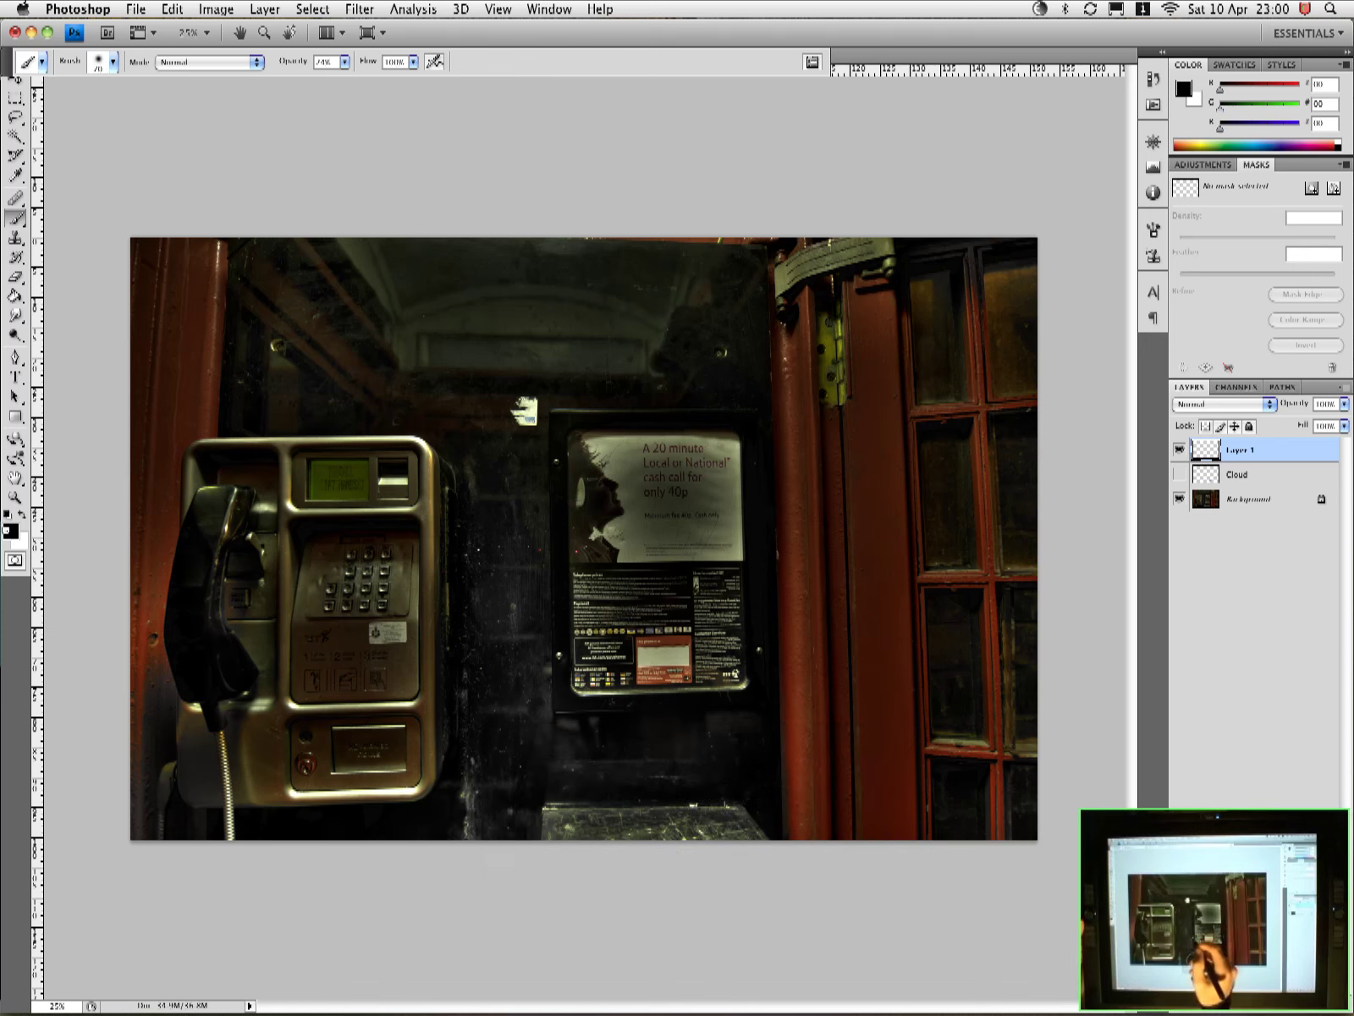
Set the foreground colour to bright red, fe2c2c
left_click(10, 529)
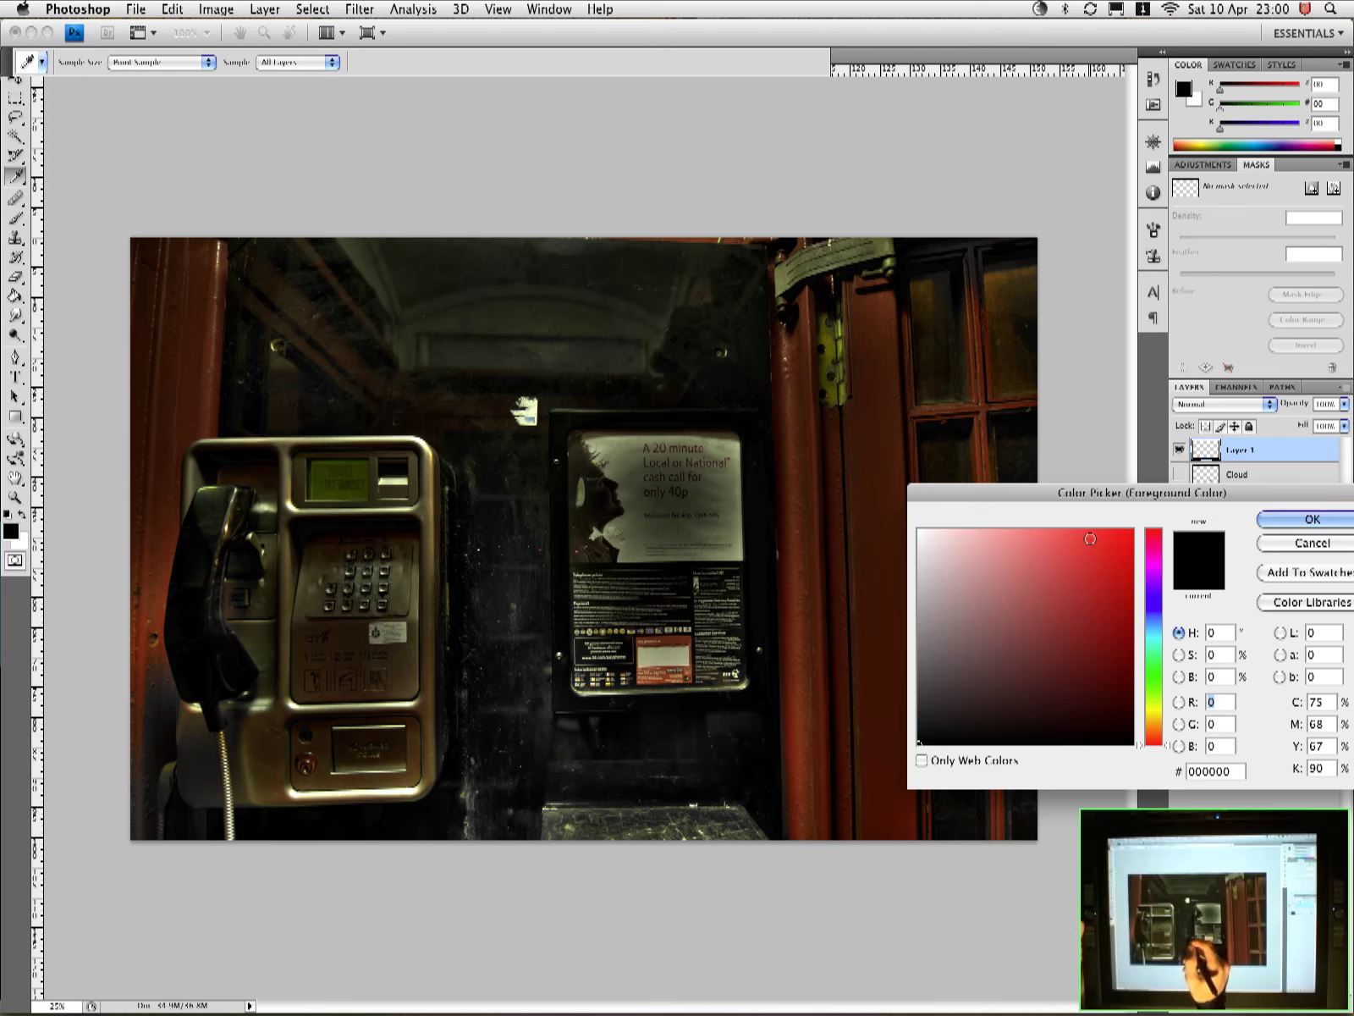
left_click(1096, 530)
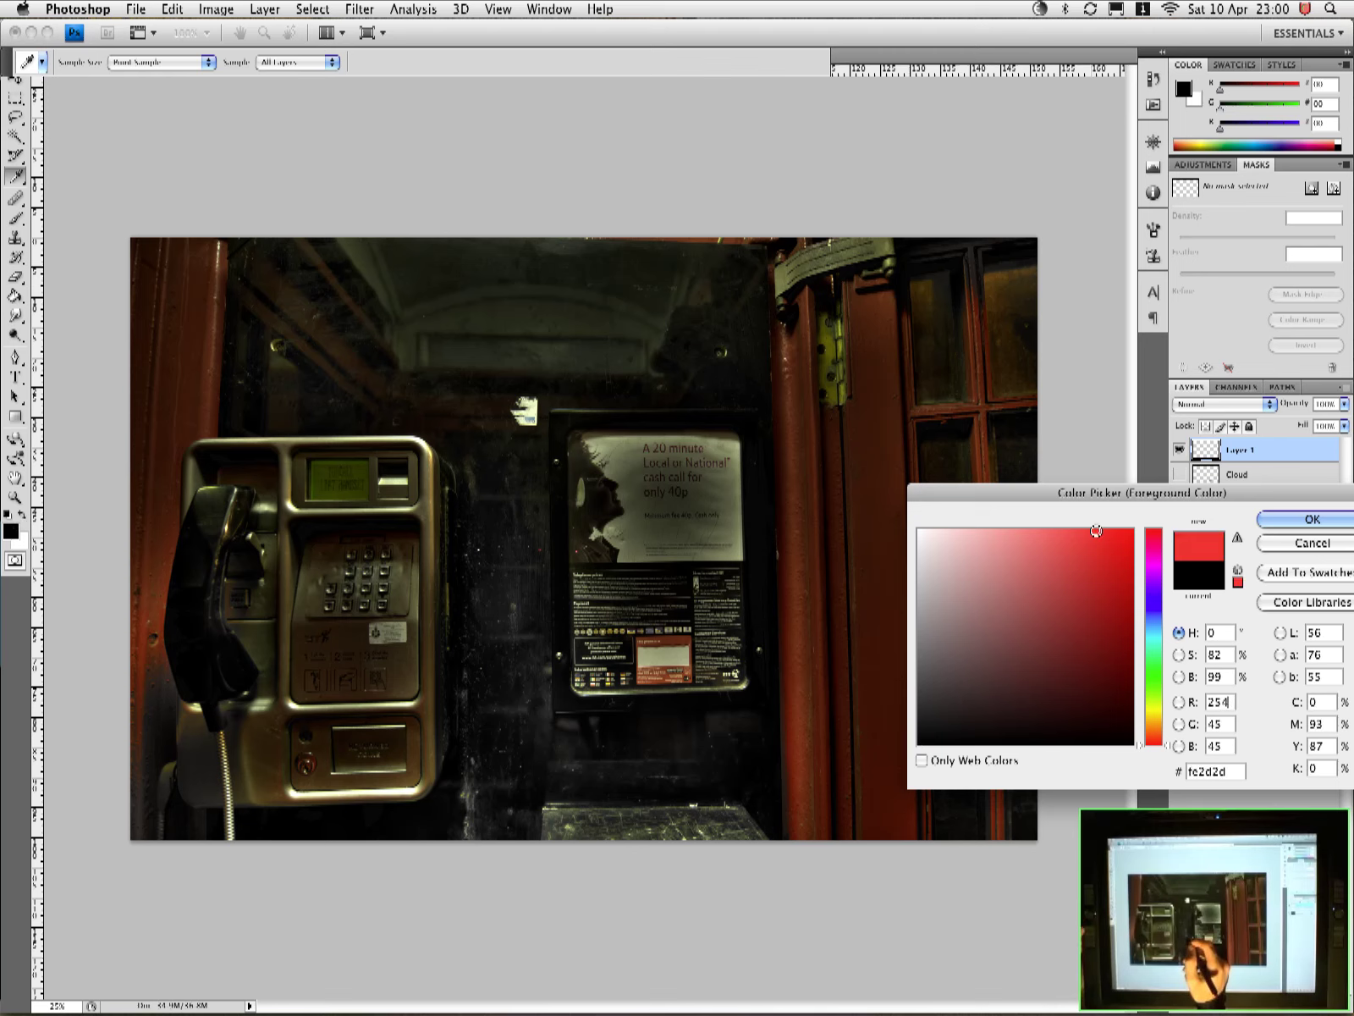
left_click(1312, 519)
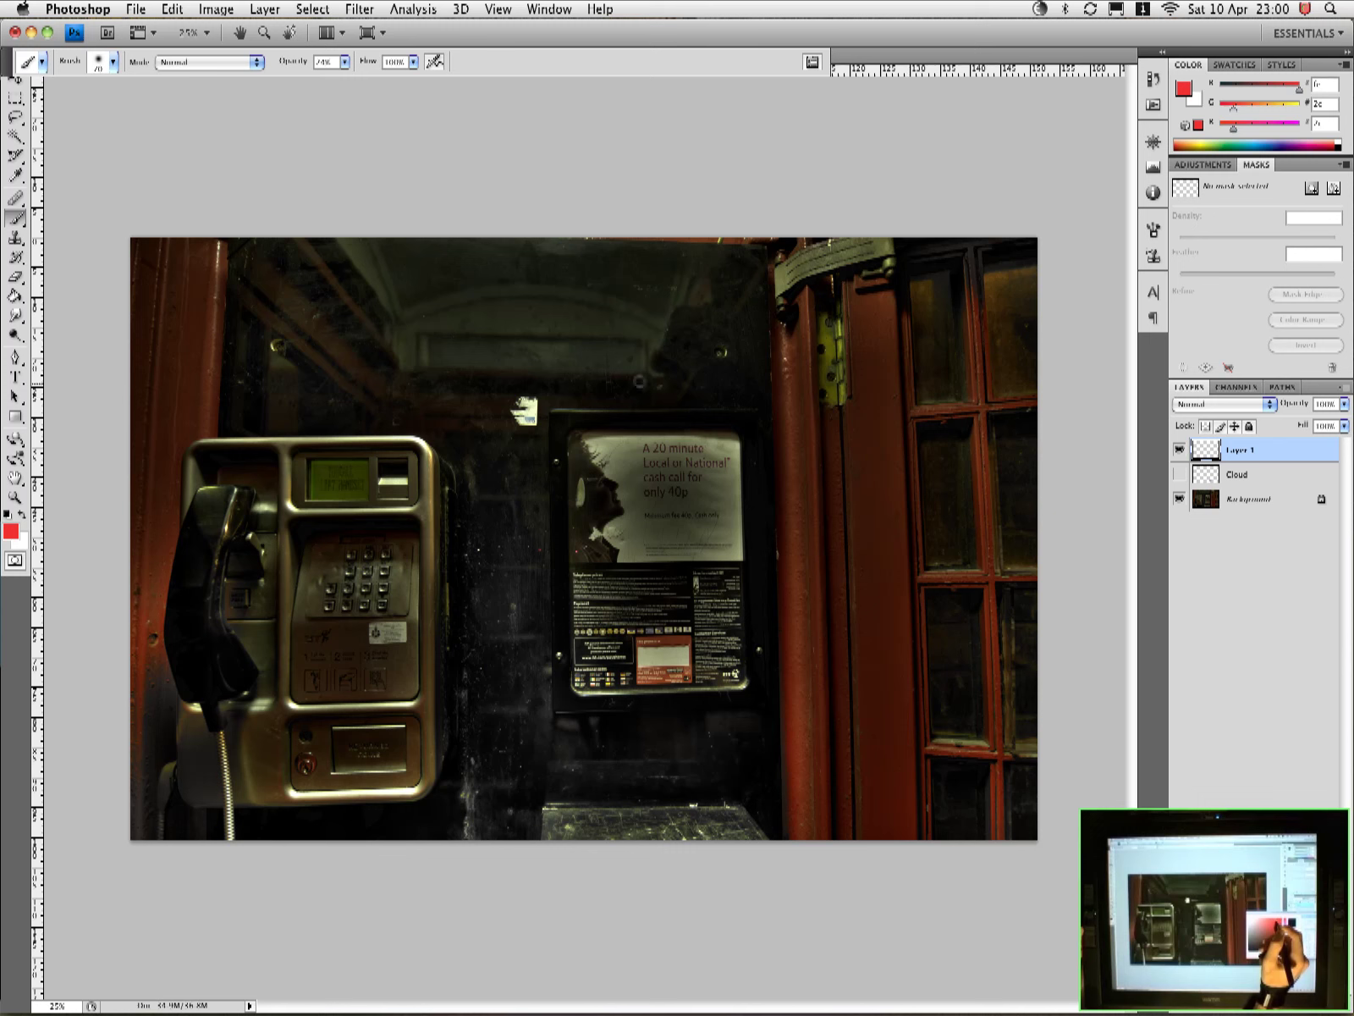
Circle the torn sticker, the label on the phone and the small wall speck in red with a brush size of 45
key("[")
key("[")
key("[")
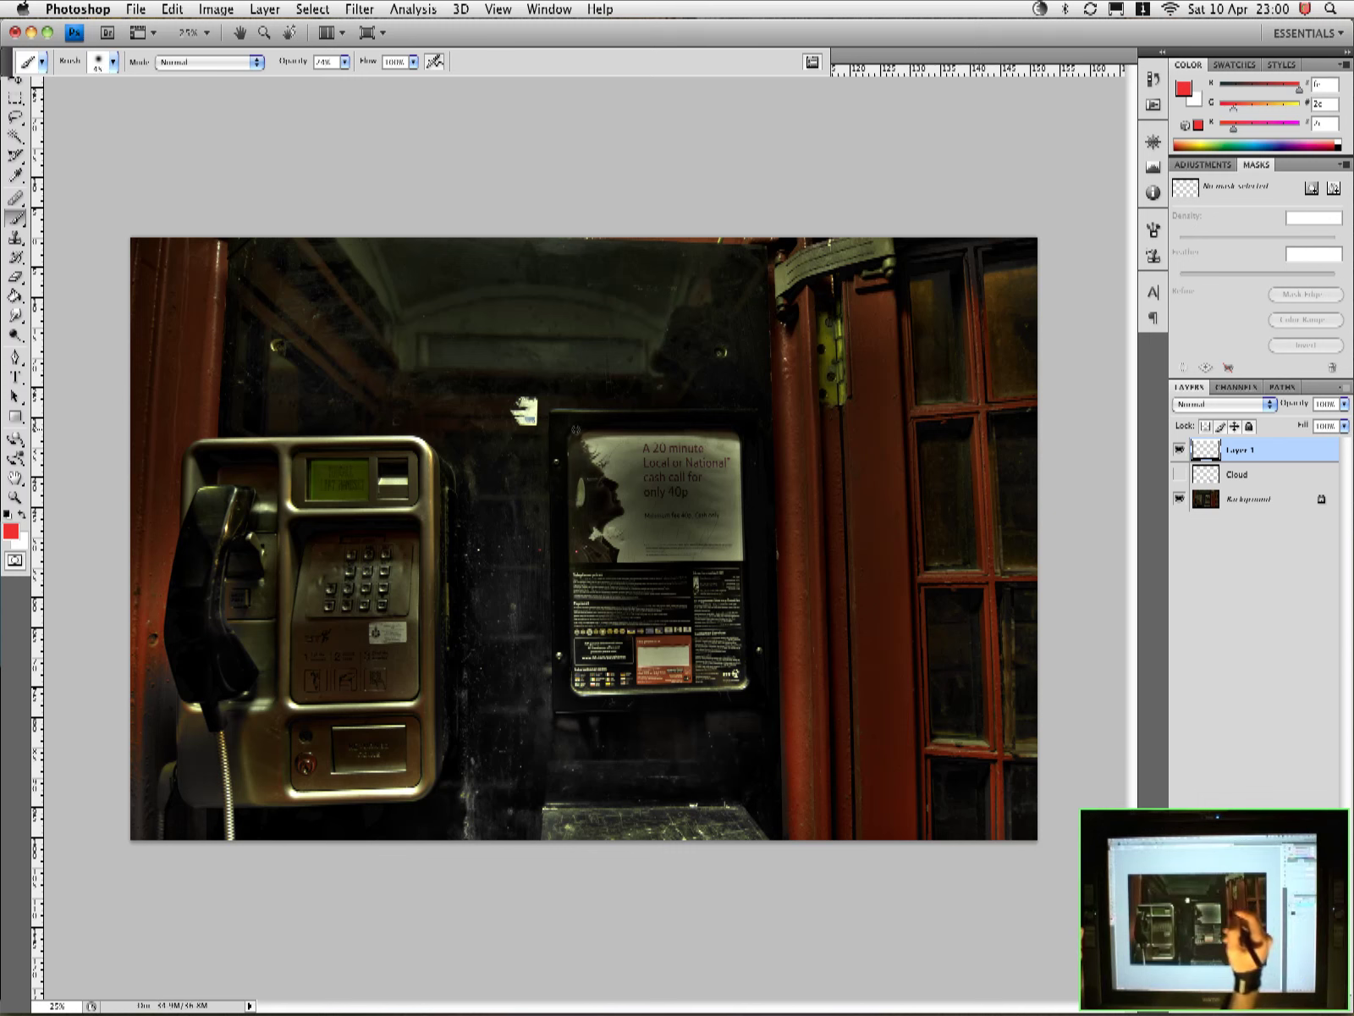
mouse_move(538, 383)
left_mouse_down()
mouse_move(494, 414)
mouse_move(518, 446)
mouse_move(553, 411)
mouse_move(546, 383)
left_mouse_up()
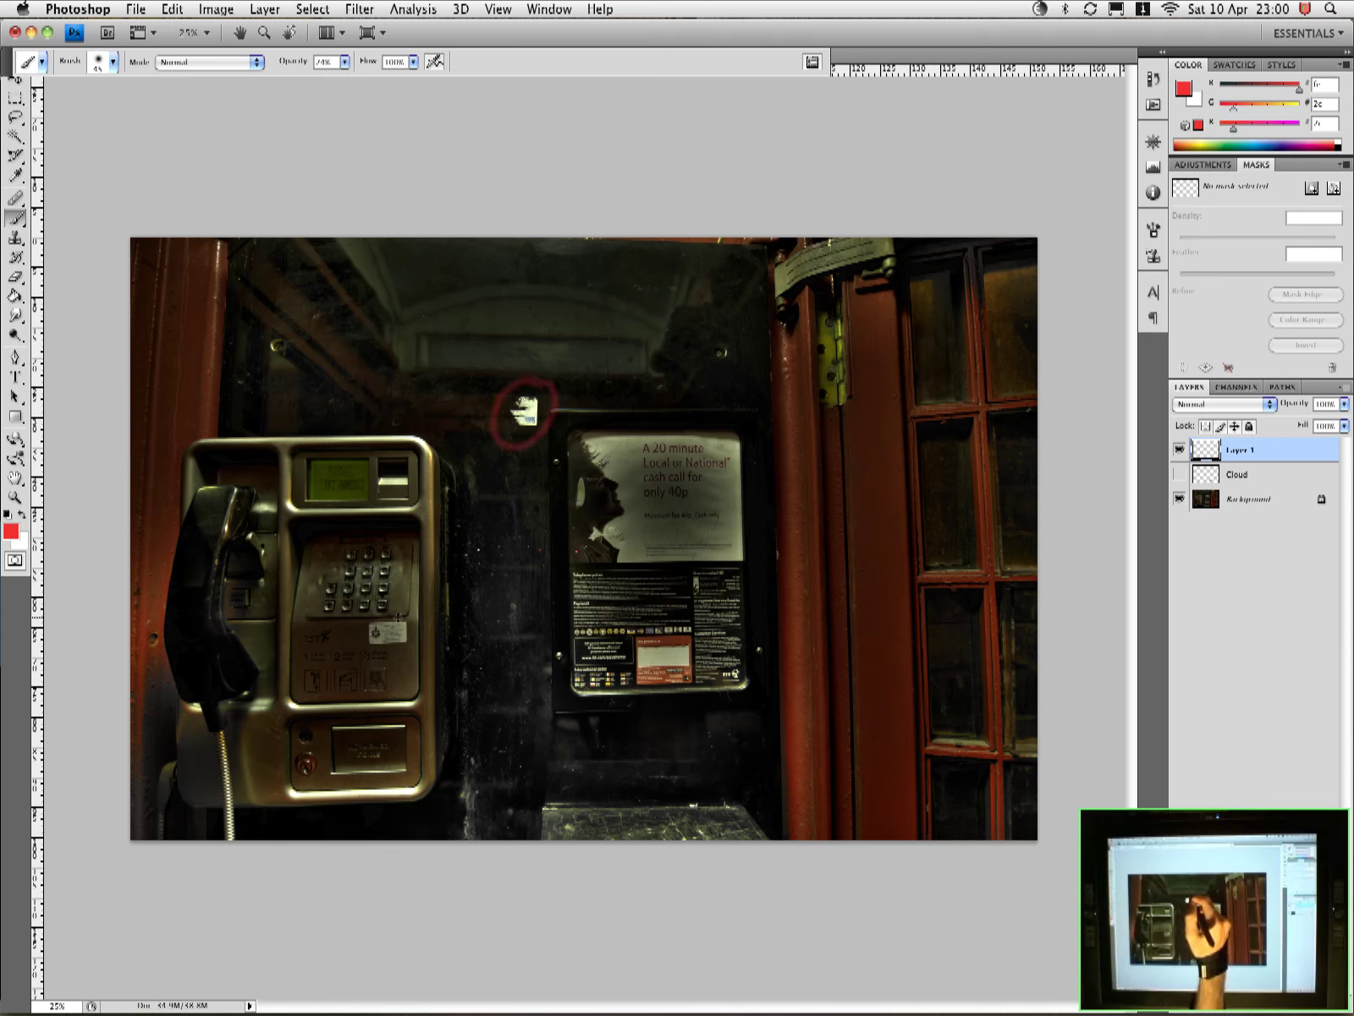
mouse_move(383, 618)
left_mouse_down()
mouse_move(350, 650)
mouse_move(388, 619)
left_mouse_up()
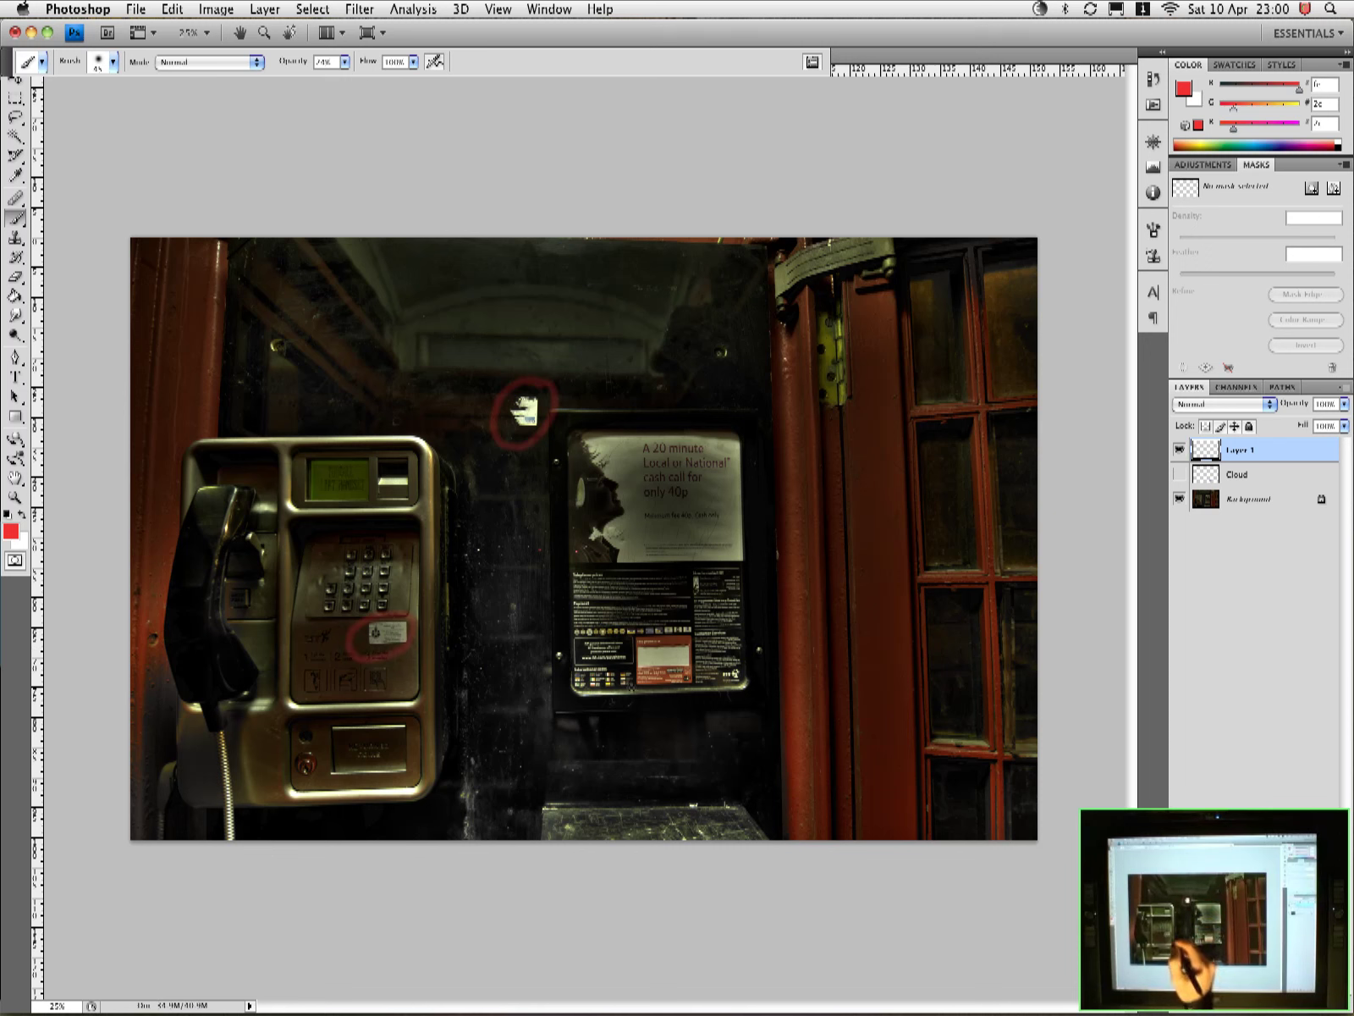
left_click_drag(479, 538, 481, 542)
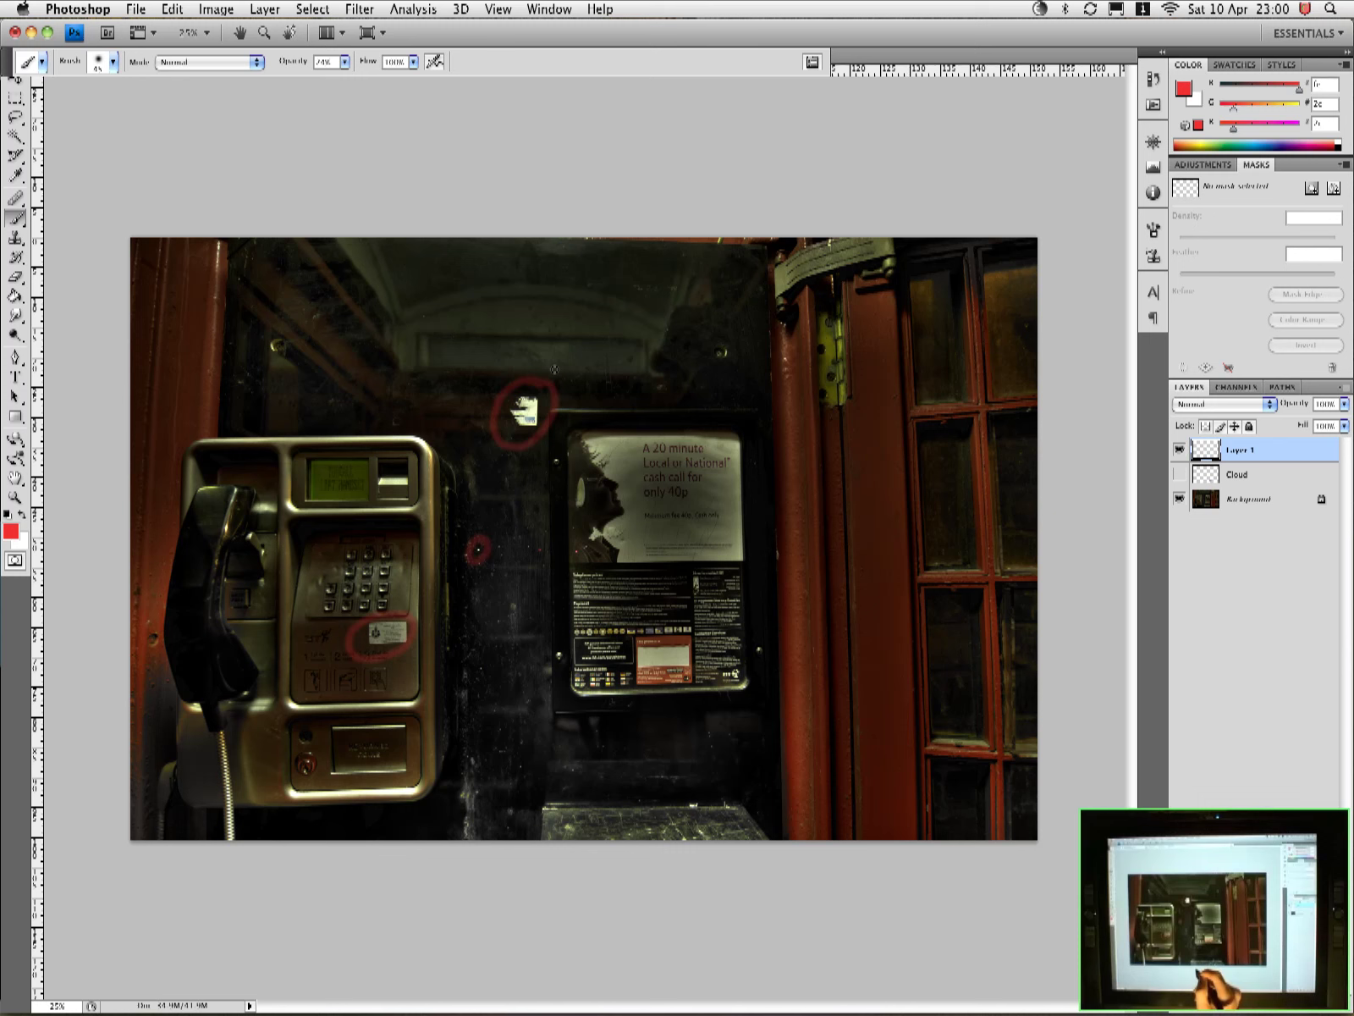
Enlarge the brush to 900 and paint red over the upper back wall and the strip between phone and notice board
key("bracketright")
key("bracketright")
key("bracketright")
key("bracketright")
key("bracketright")
key("bracketright")
key("bracketright")
key("bracketright")
key("bracketright")
key("bracketright")
key("bracketright")
key("bracketright")
key("bracketright")
key("bracketright")
key("bracketright")
key("bracketright")
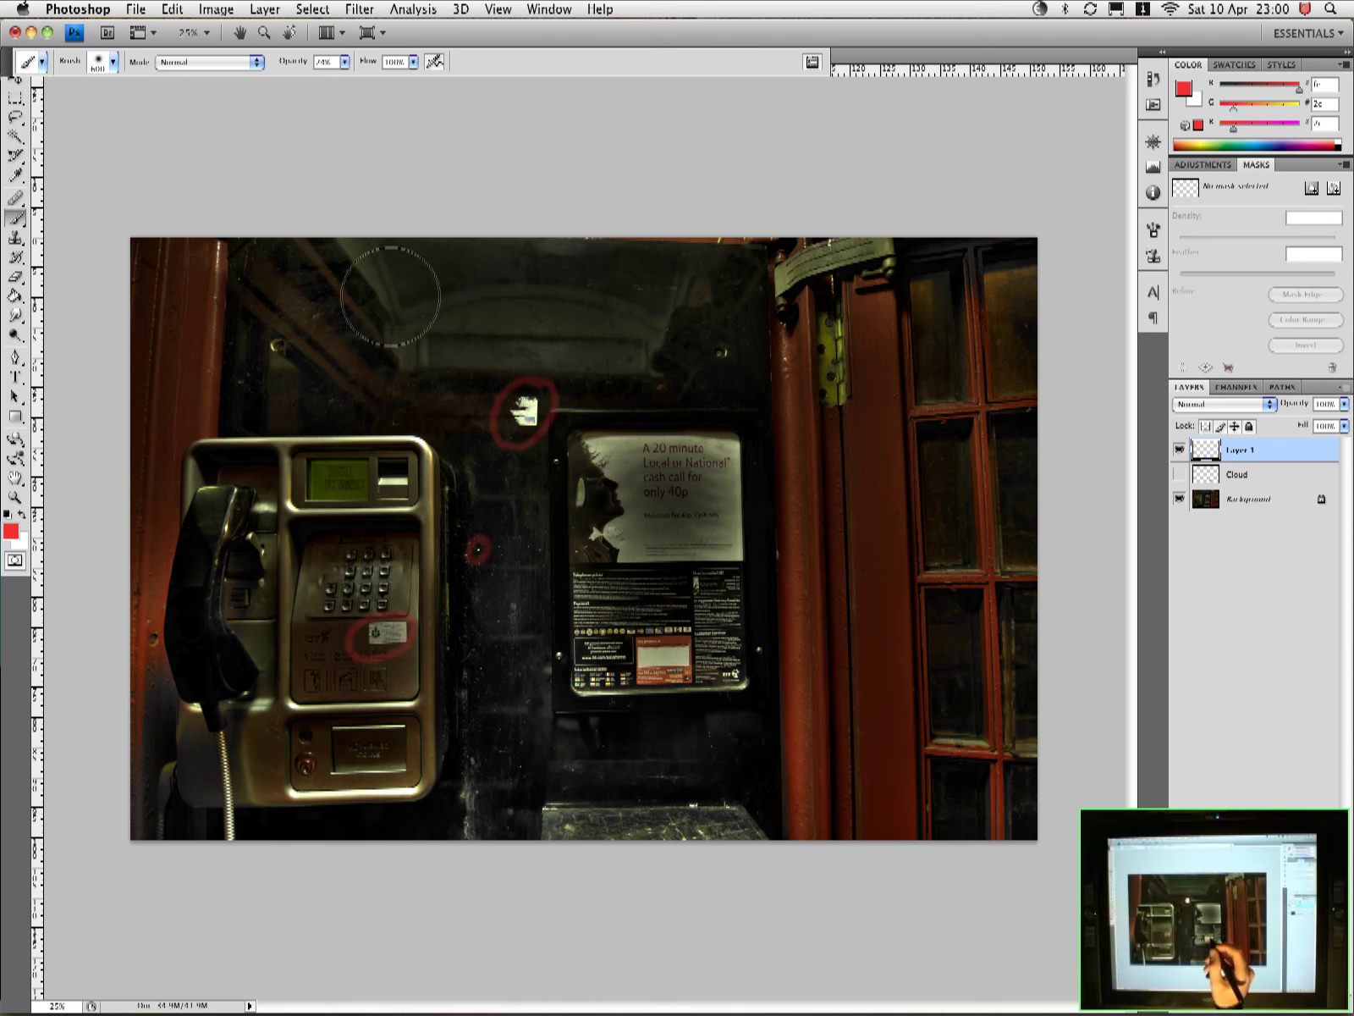
key("bracketright")
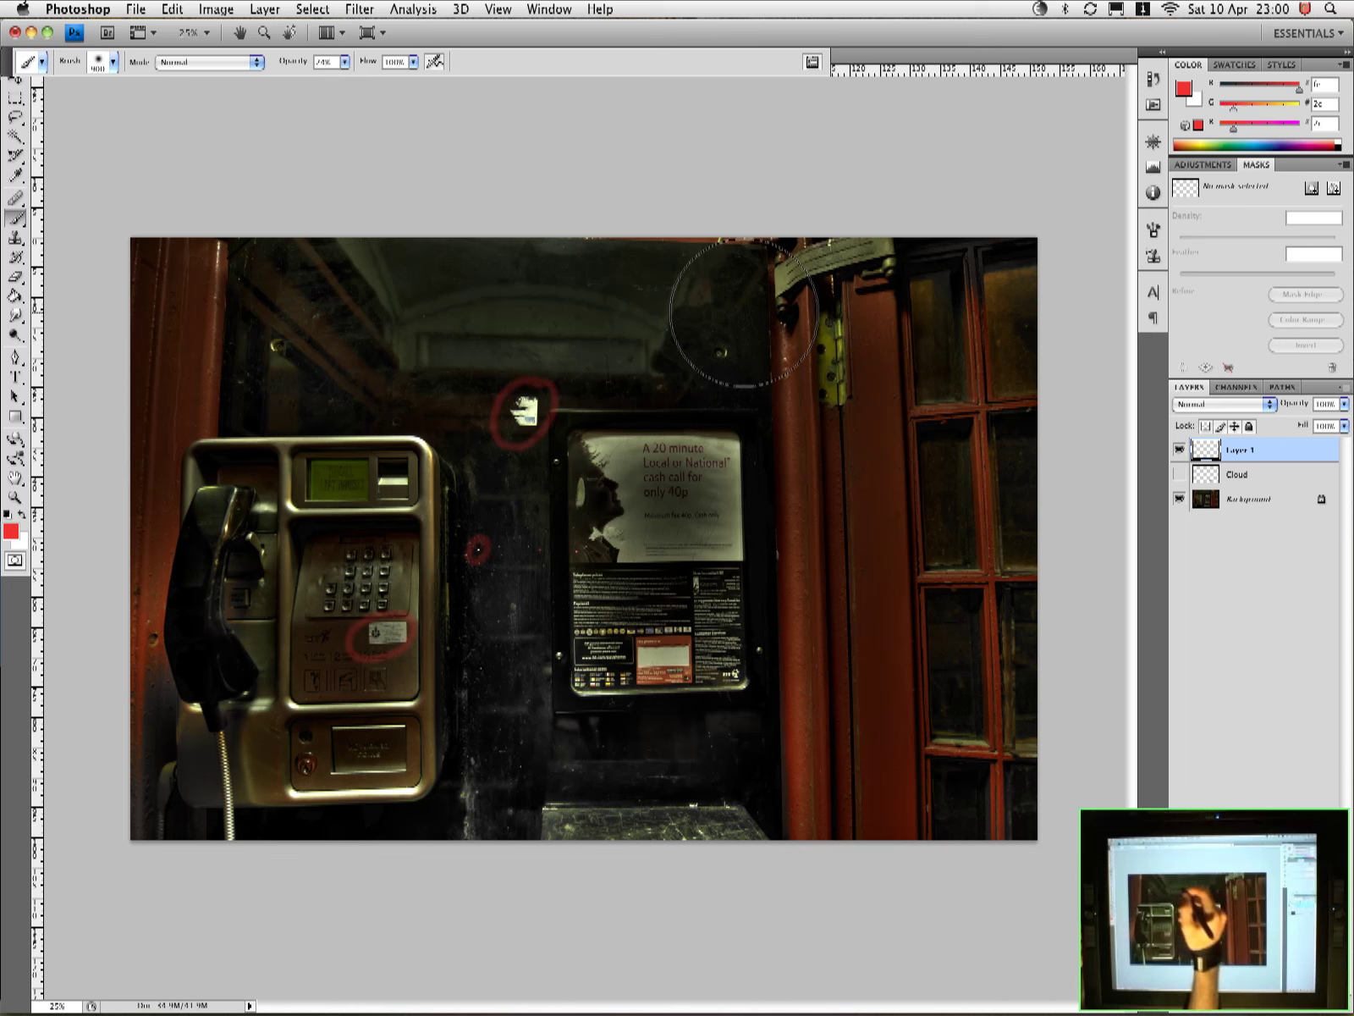
mouse_move(218, 279)
left_mouse_down()
mouse_move(634, 287)
mouse_move(631, 313)
left_mouse_up()
mouse_move(284, 322)
left_mouse_down()
mouse_move(381, 337)
mouse_move(749, 315)
mouse_move(758, 326)
left_mouse_up()
mouse_move(260, 330)
left_mouse_down()
mouse_move(731, 315)
mouse_move(203, 303)
mouse_move(697, 312)
left_mouse_up()
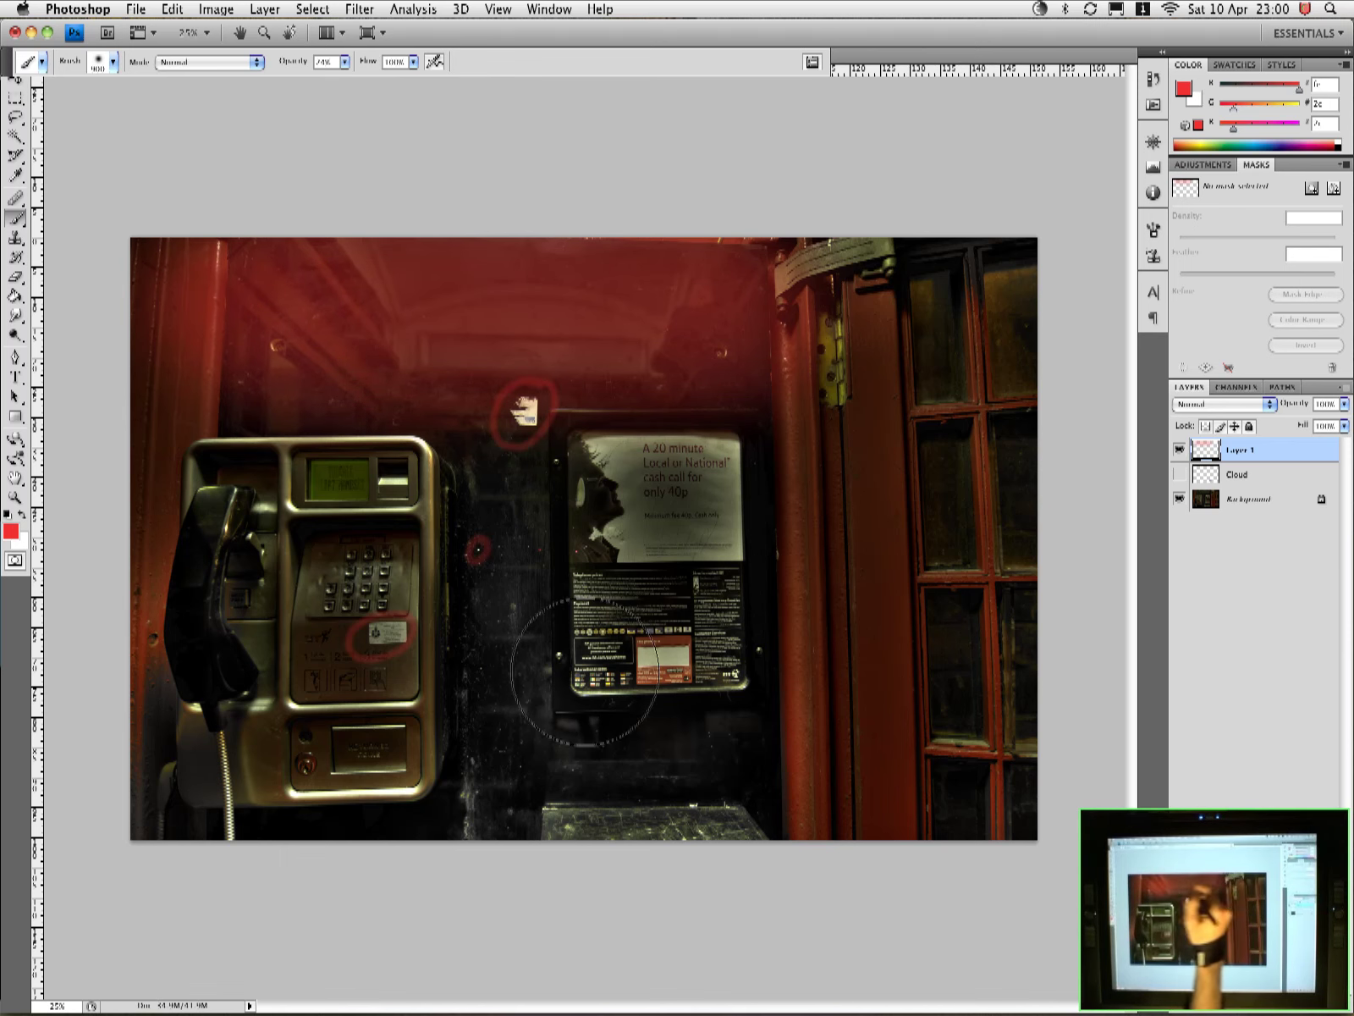
mouse_move(504, 505)
left_mouse_down()
mouse_move(508, 487)
mouse_move(506, 728)
mouse_move(504, 585)
left_mouse_up()
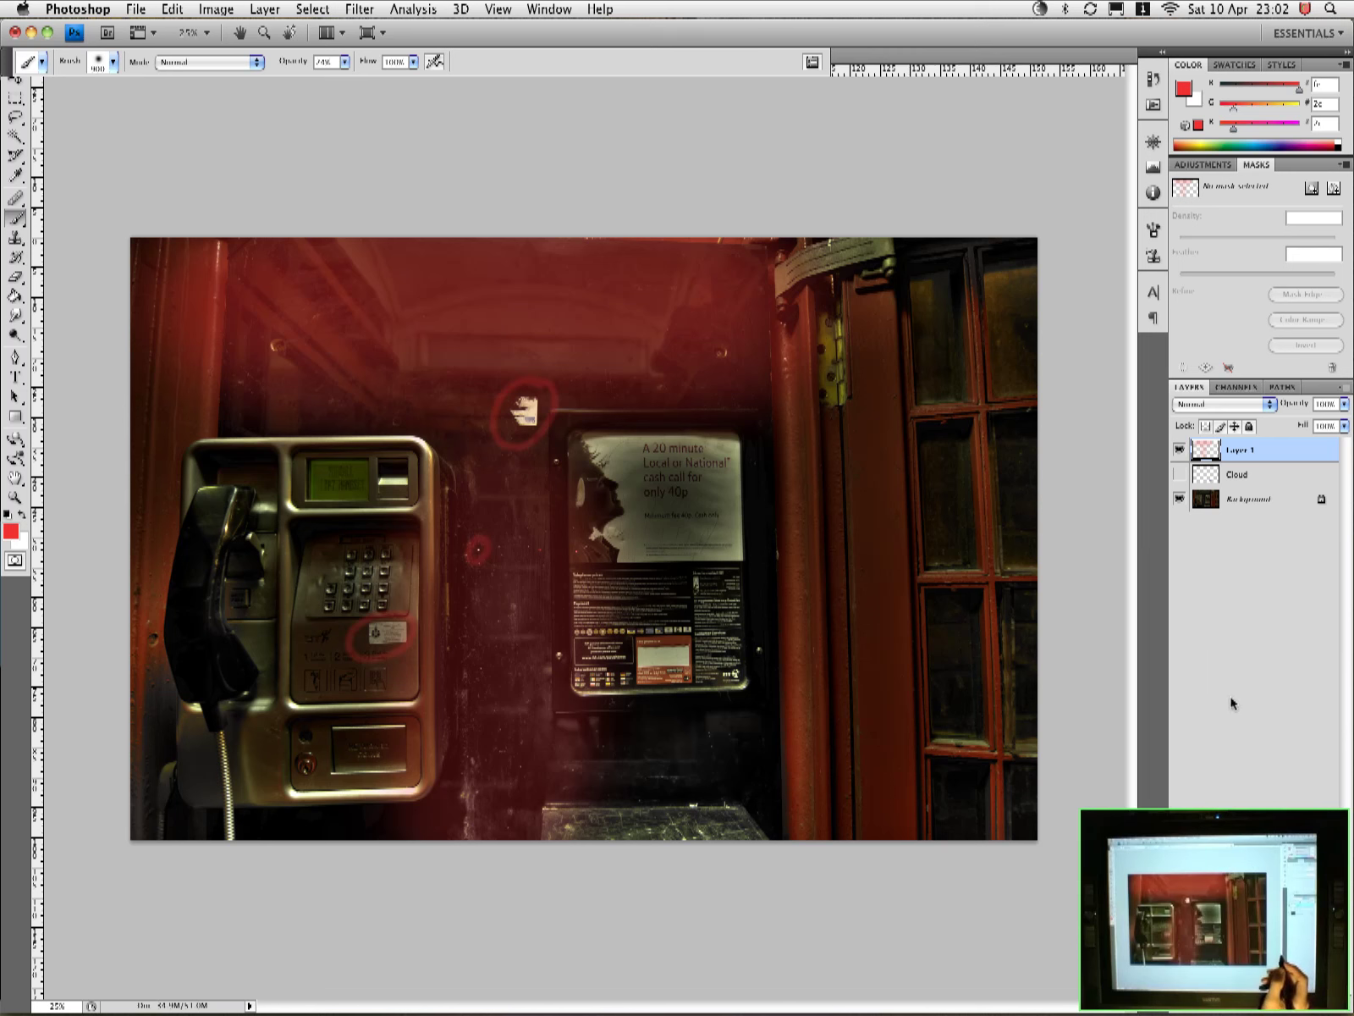
Hide the red markup layer and activate the Clone Stamp tool for the torn sticker
left_click(1179, 452)
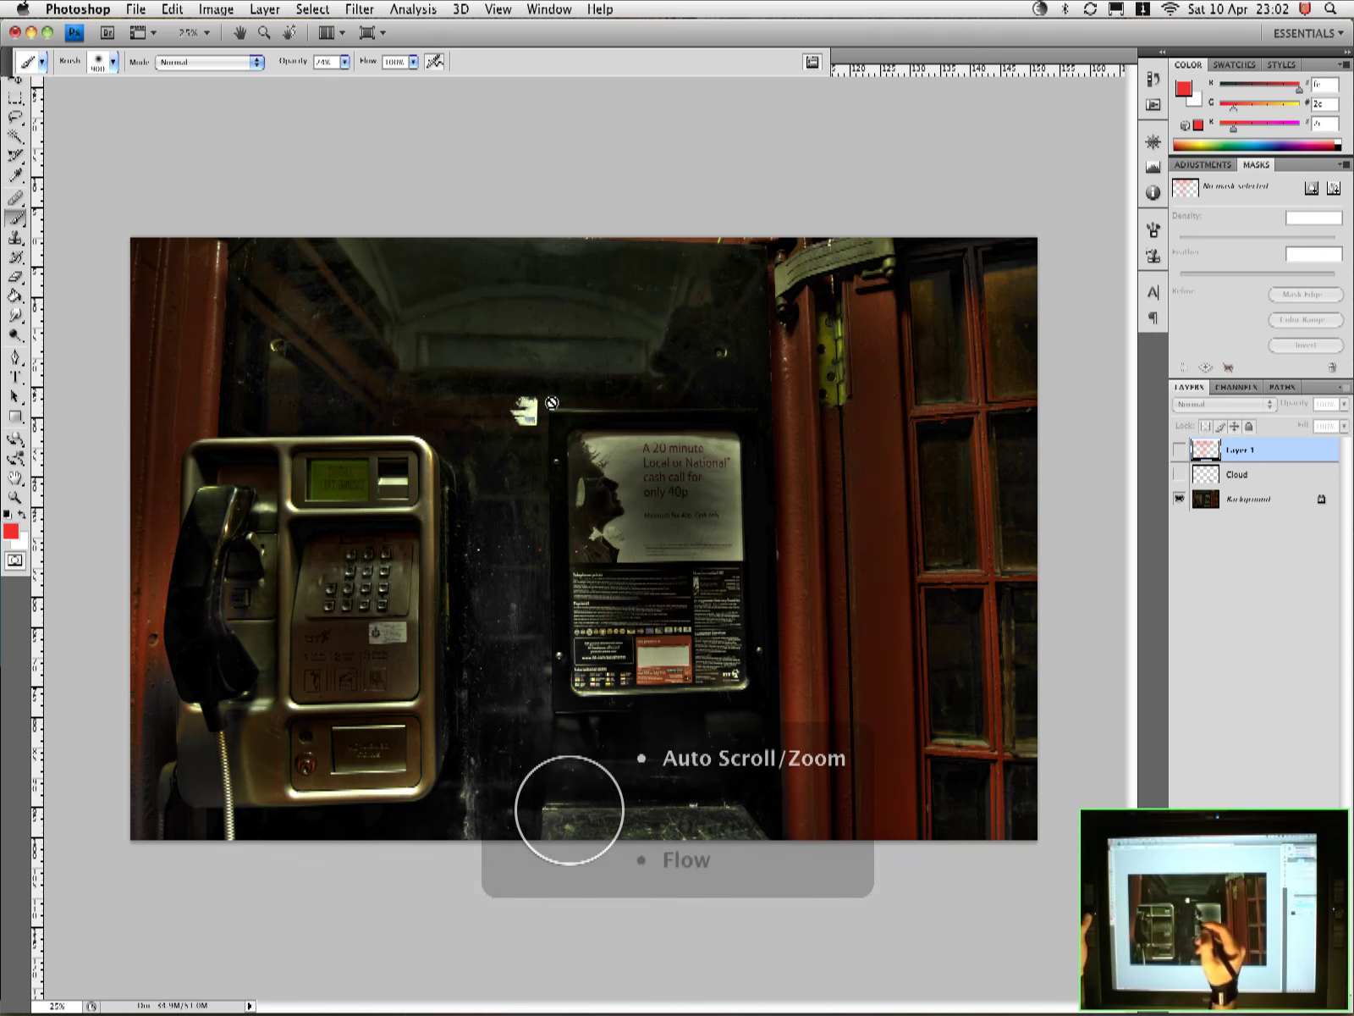
scroll(542, 405, "down", 1)
scroll(532, 401, "up", 4)
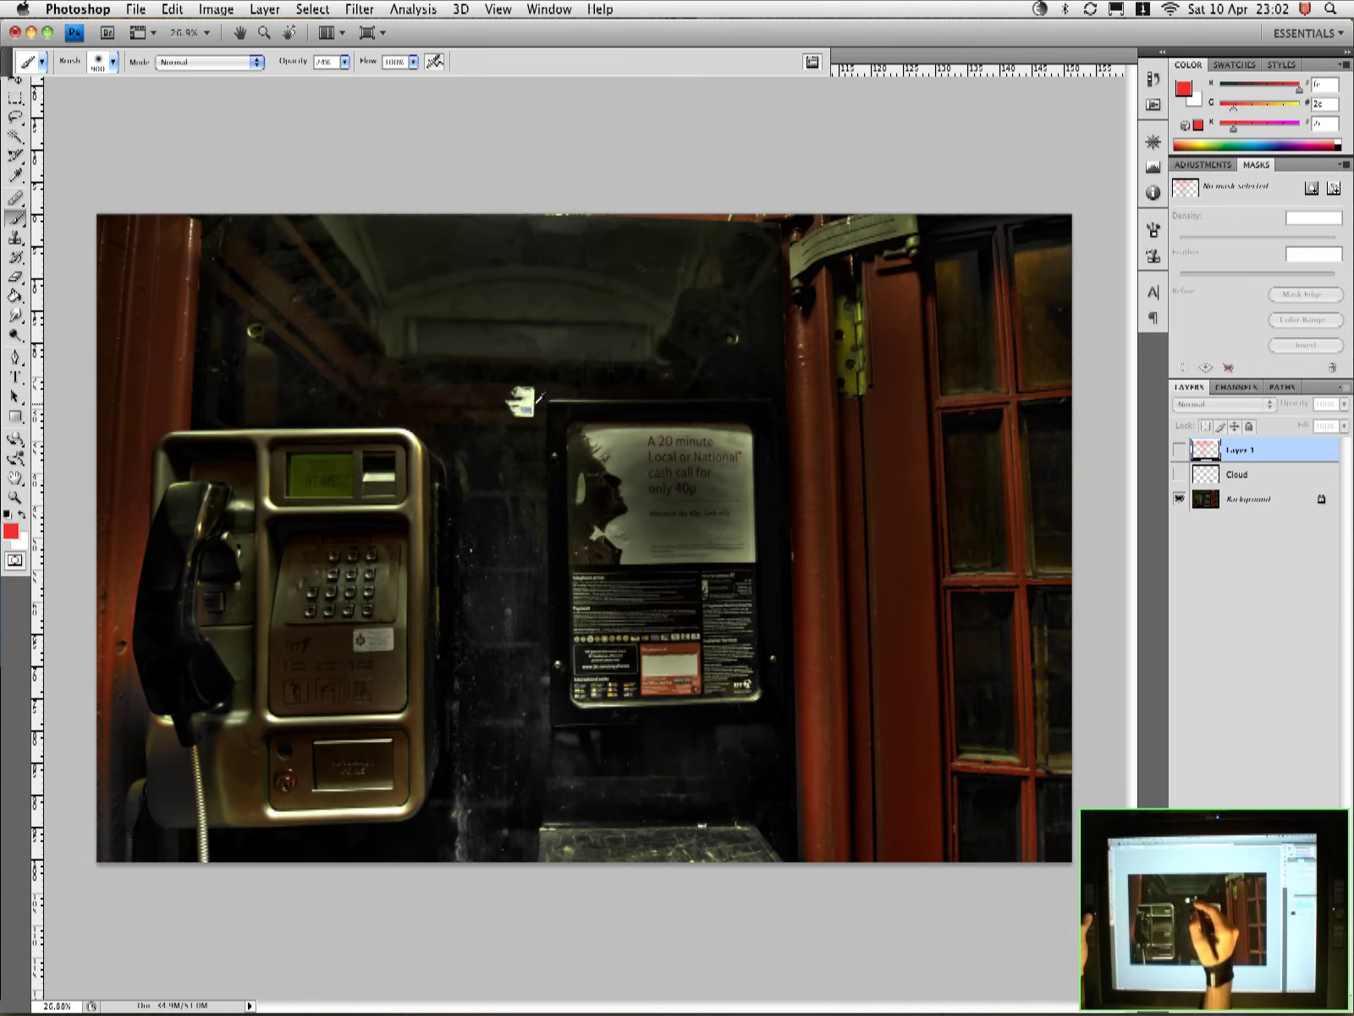
scroll(541, 391, "up", 4)
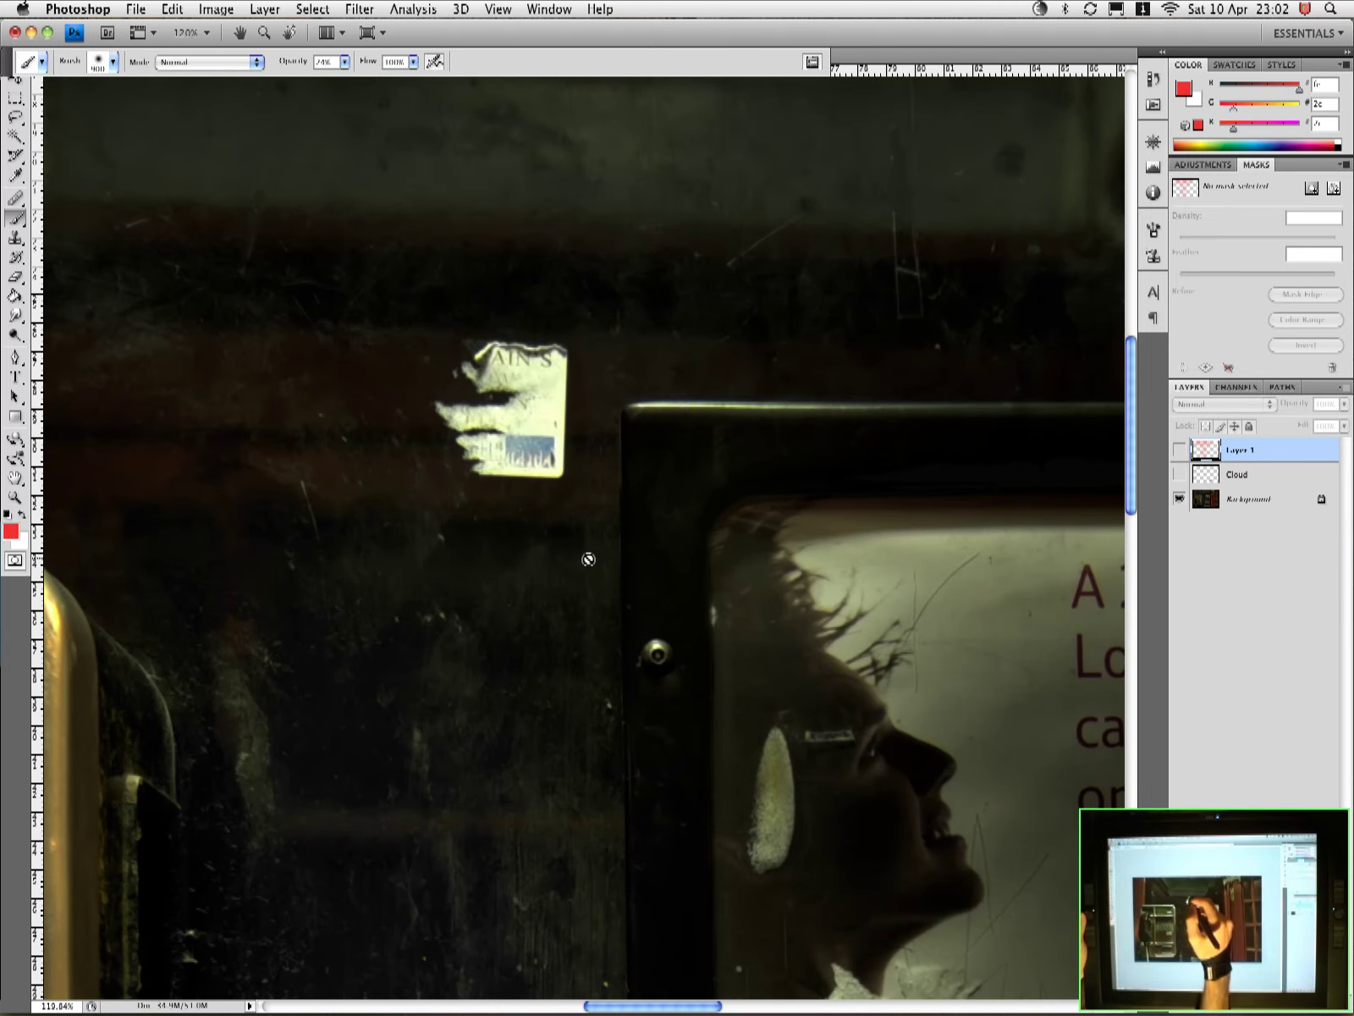
right_click(538, 408)
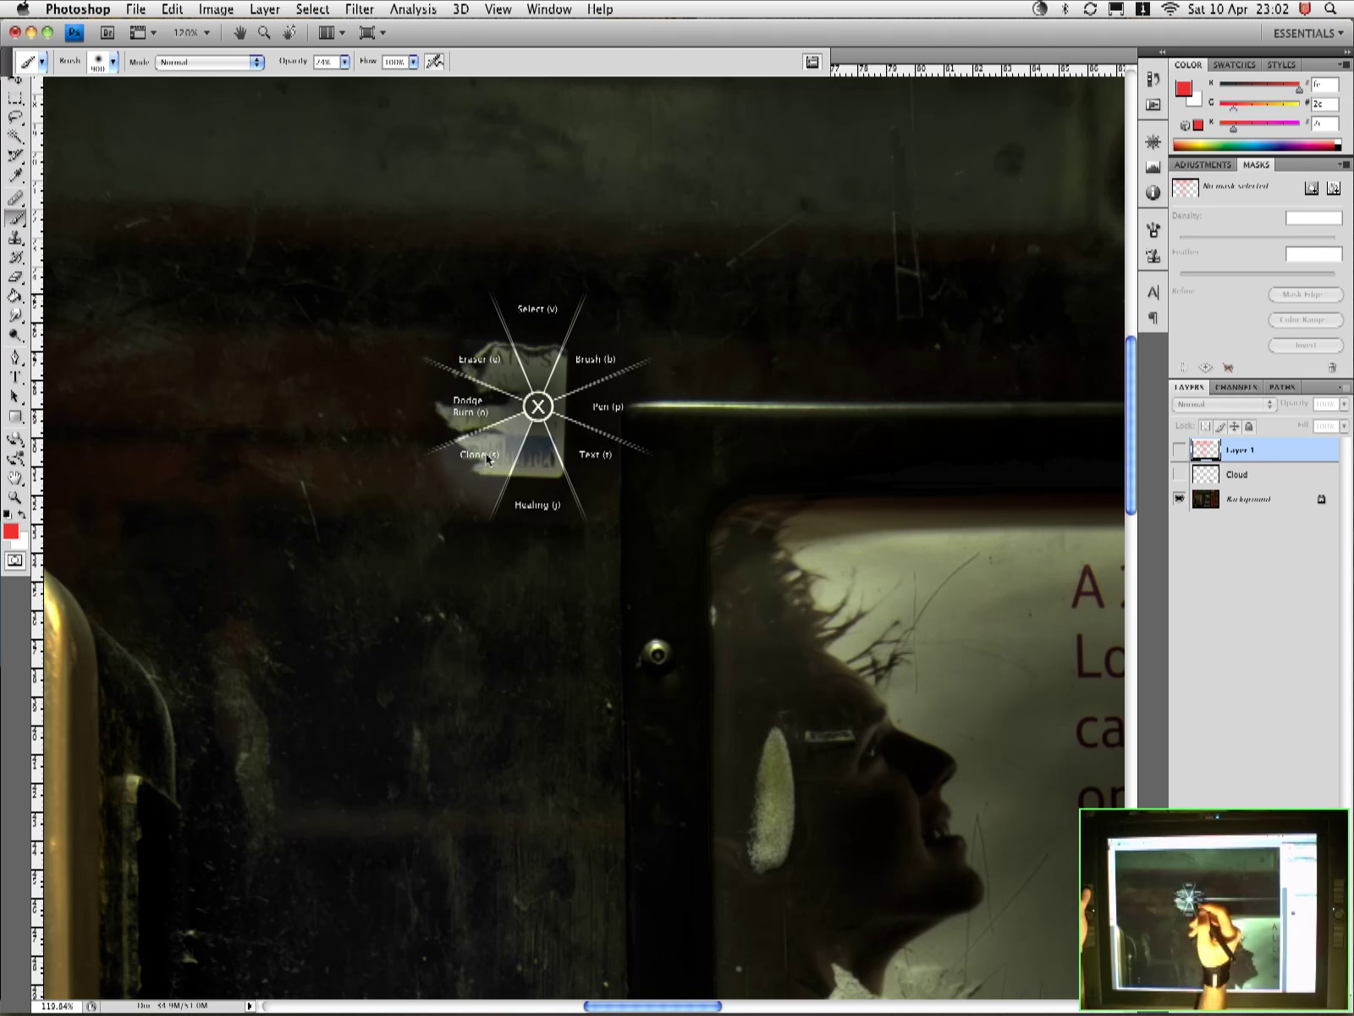
left_click(537, 416)
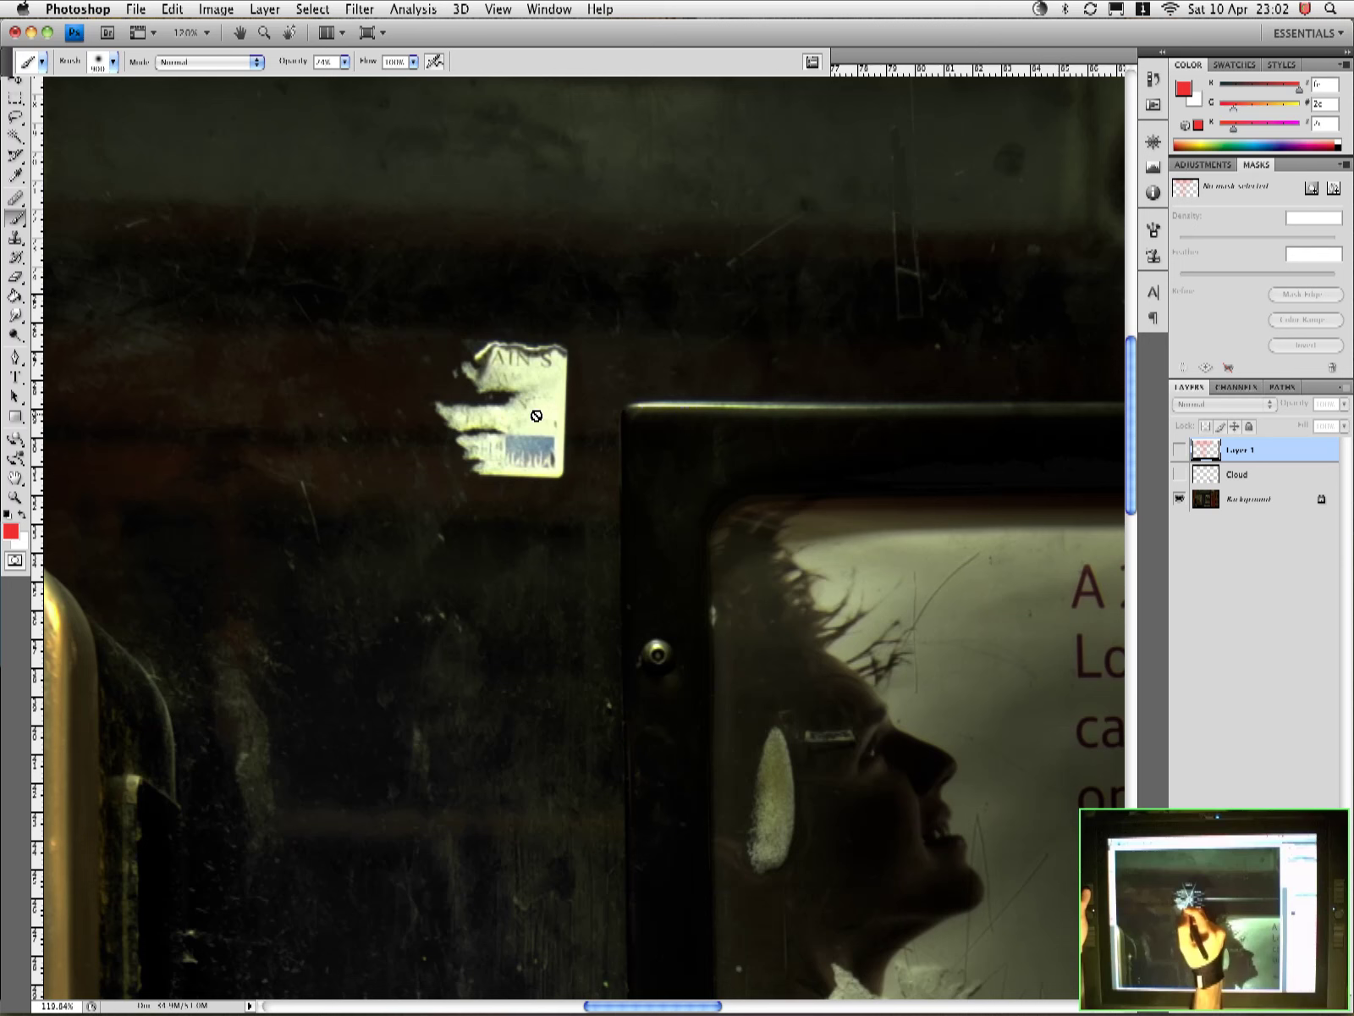
right_click(534, 416)
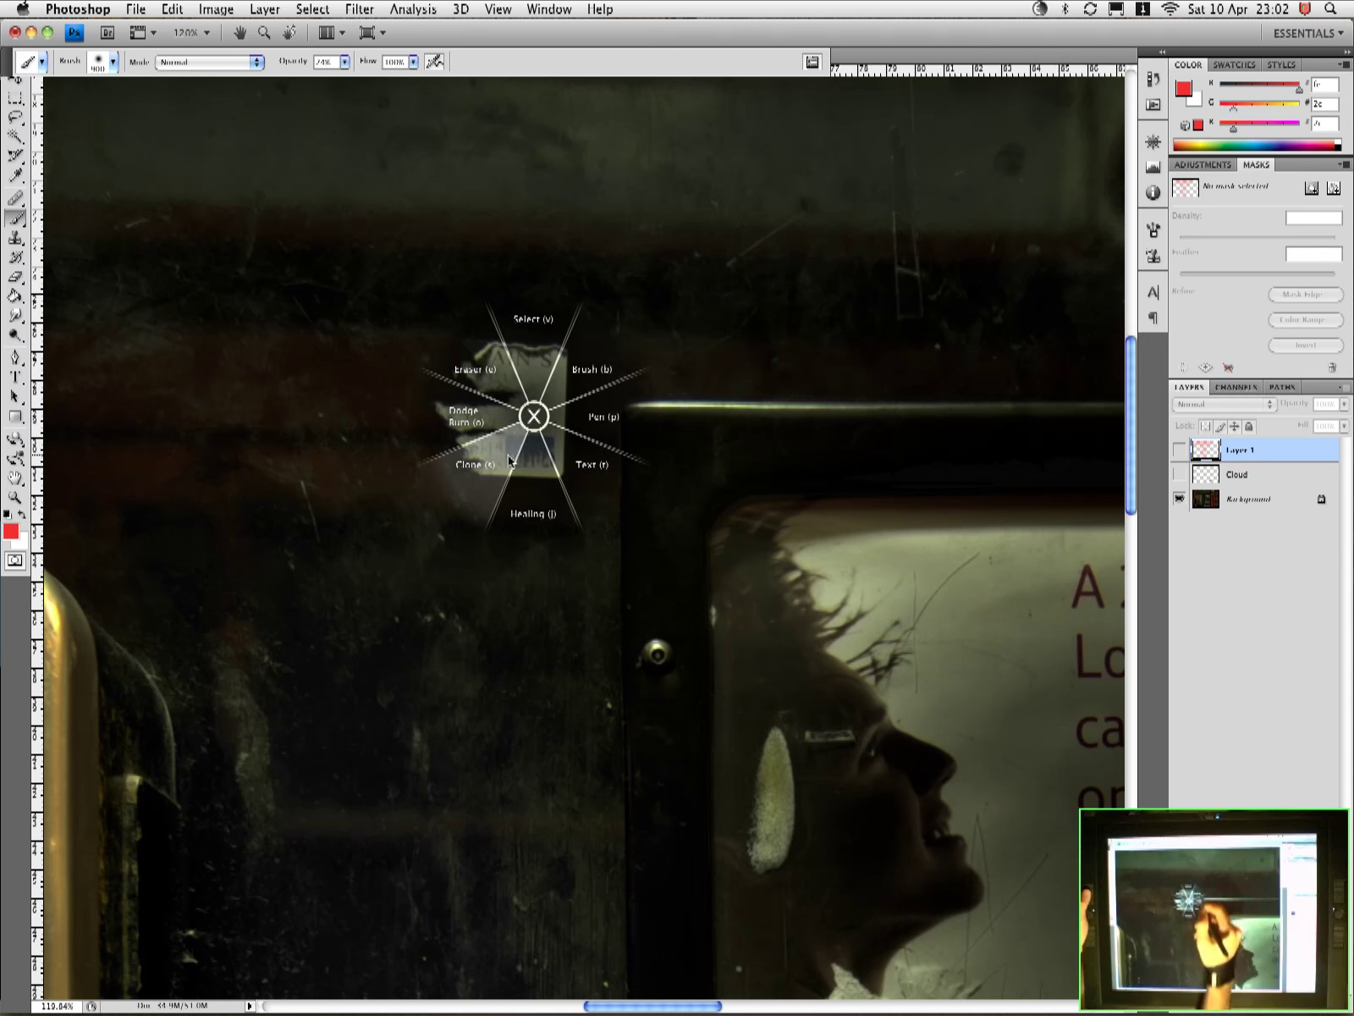
left_click(484, 471)
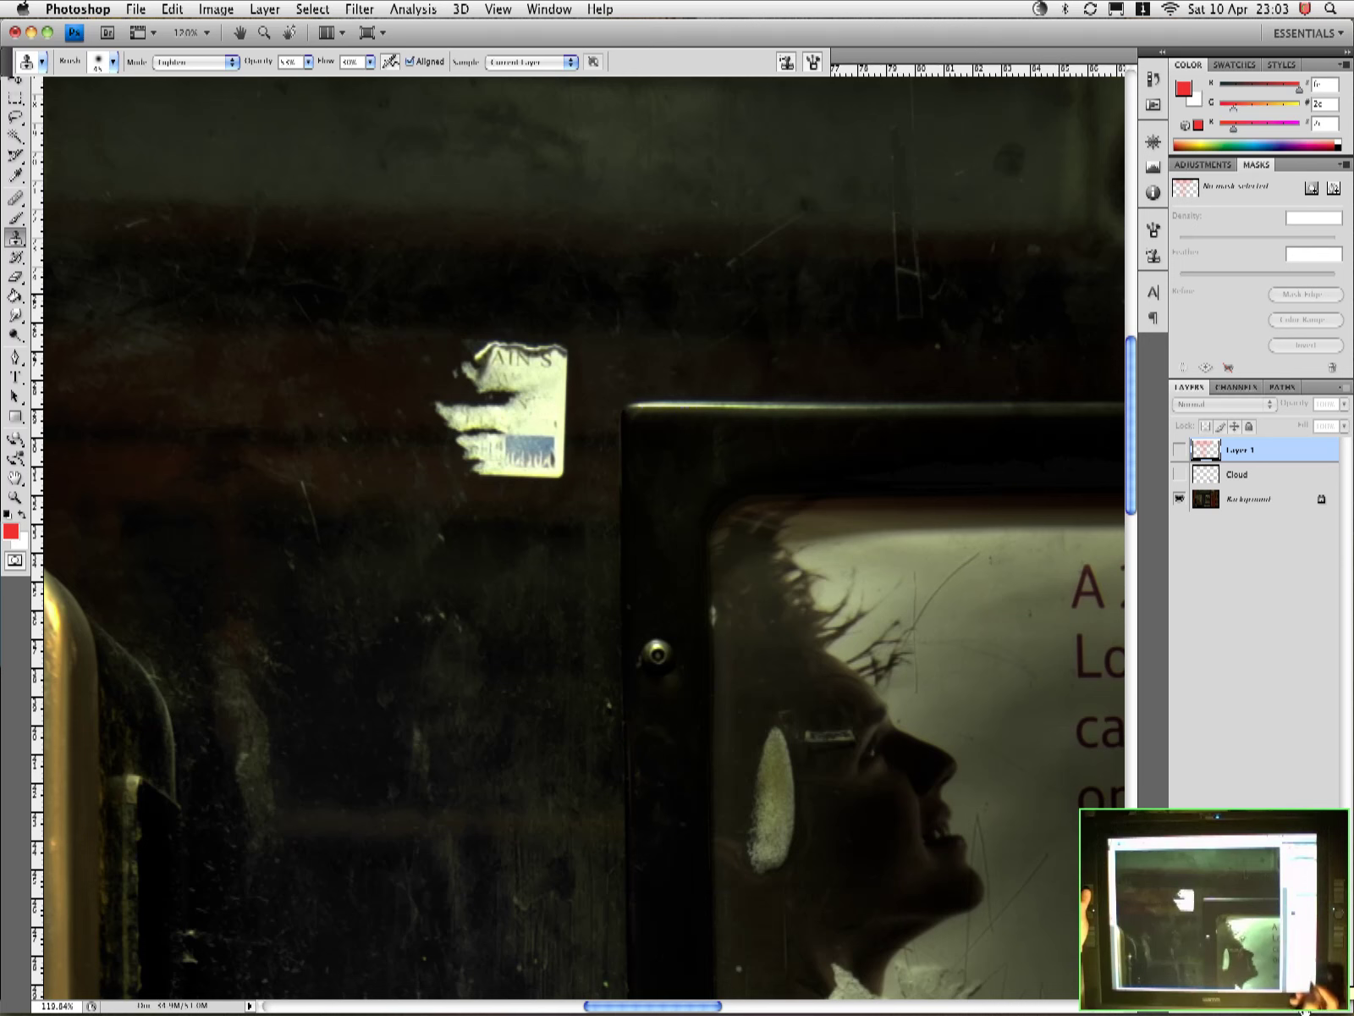
Add a new layer named "cloned" and set the Clone Stamp to Normal mode, sampling Current & Below
key("super+alt+shift+n")
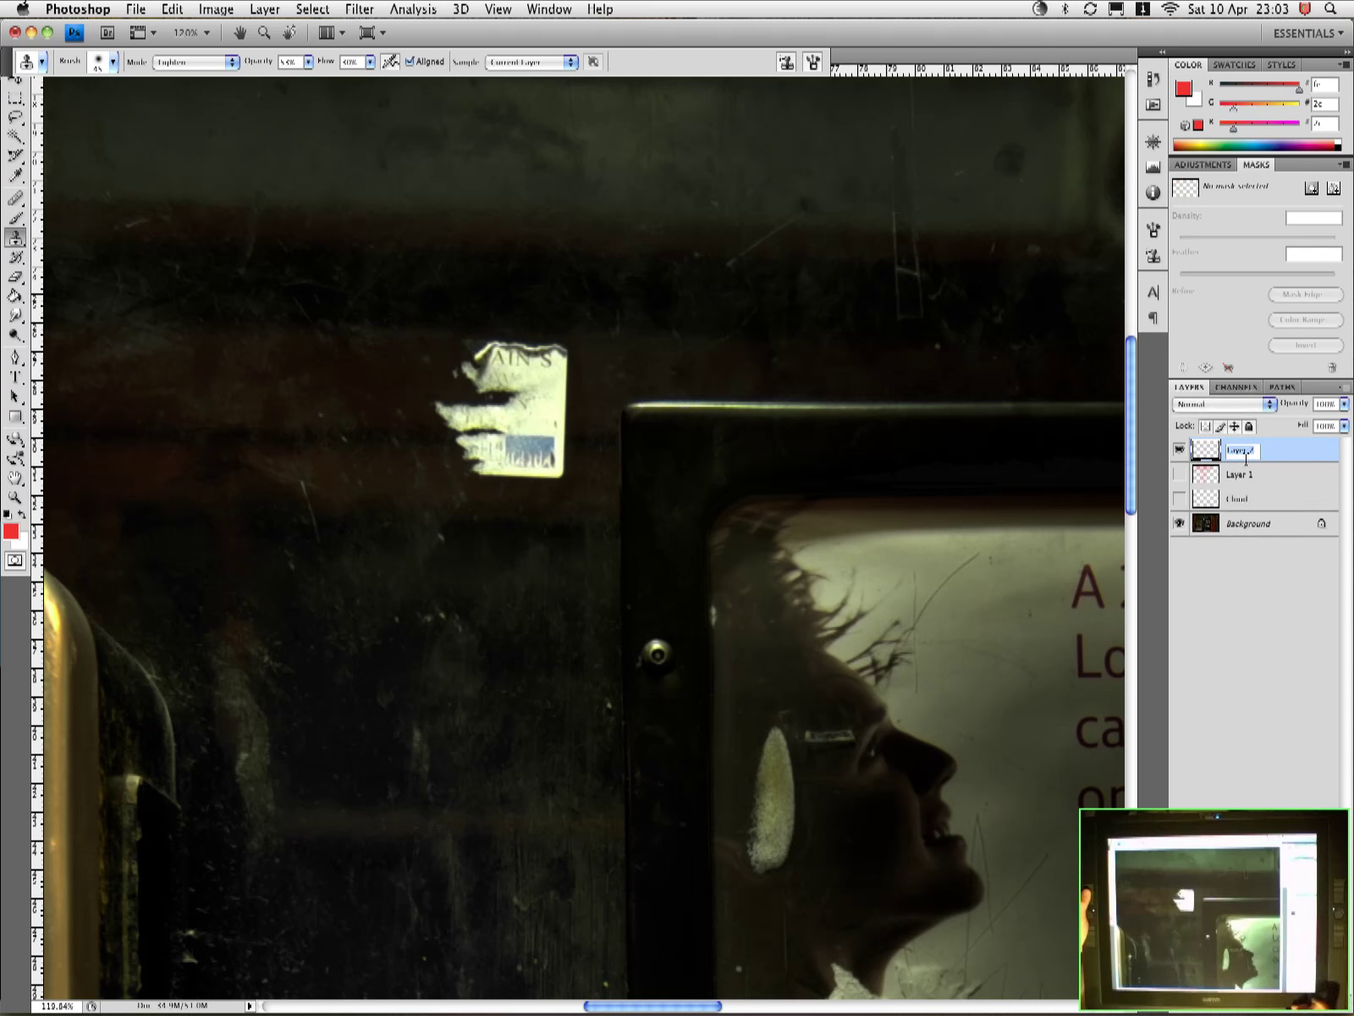
type("ned")
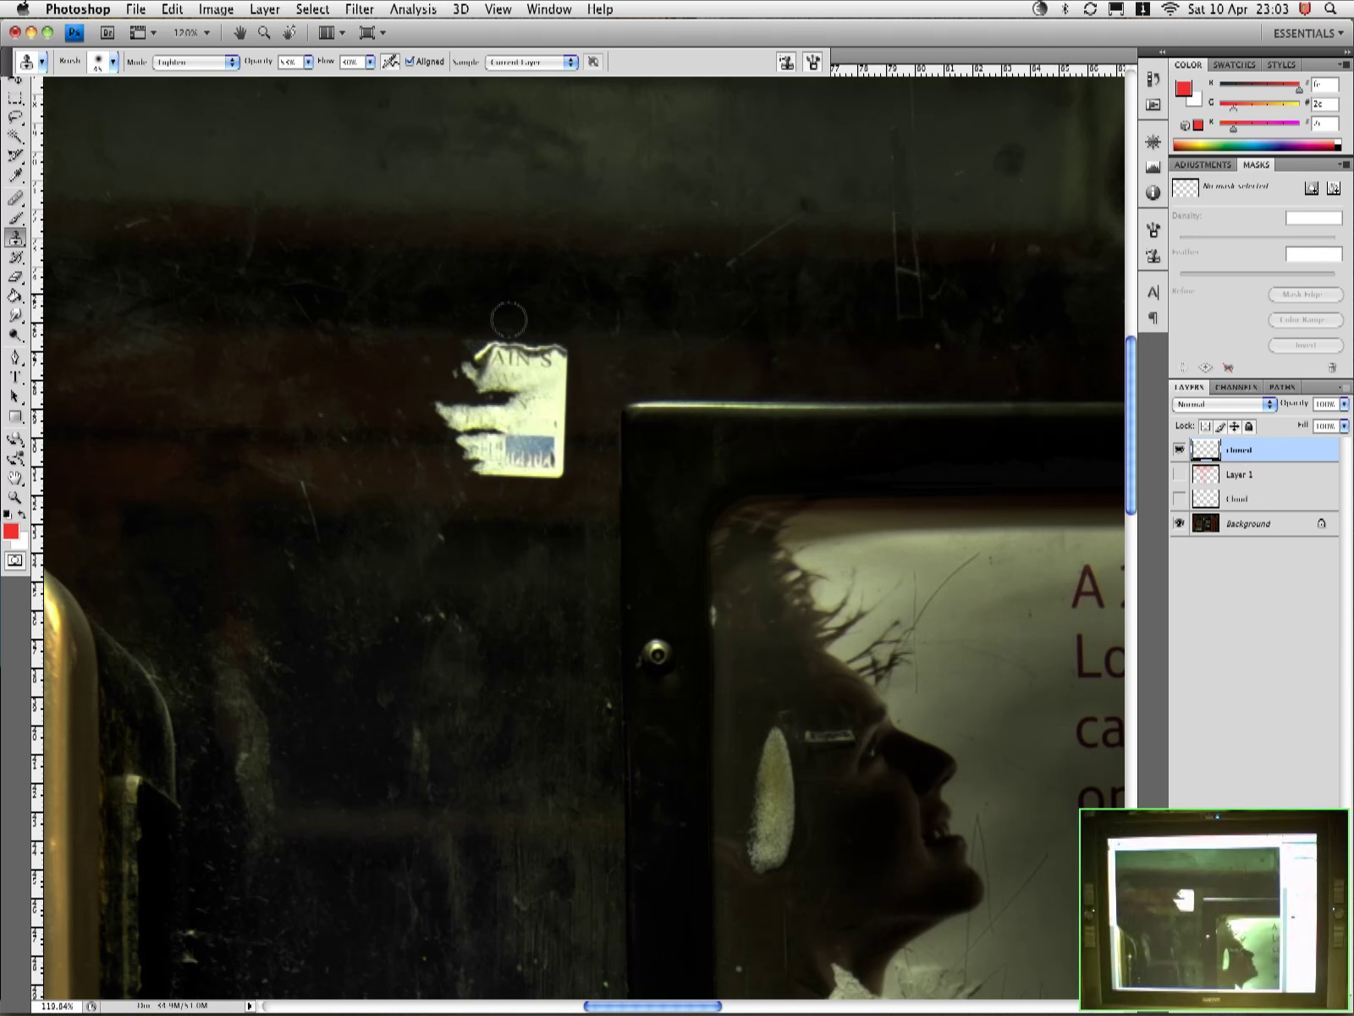
left_click(196, 68)
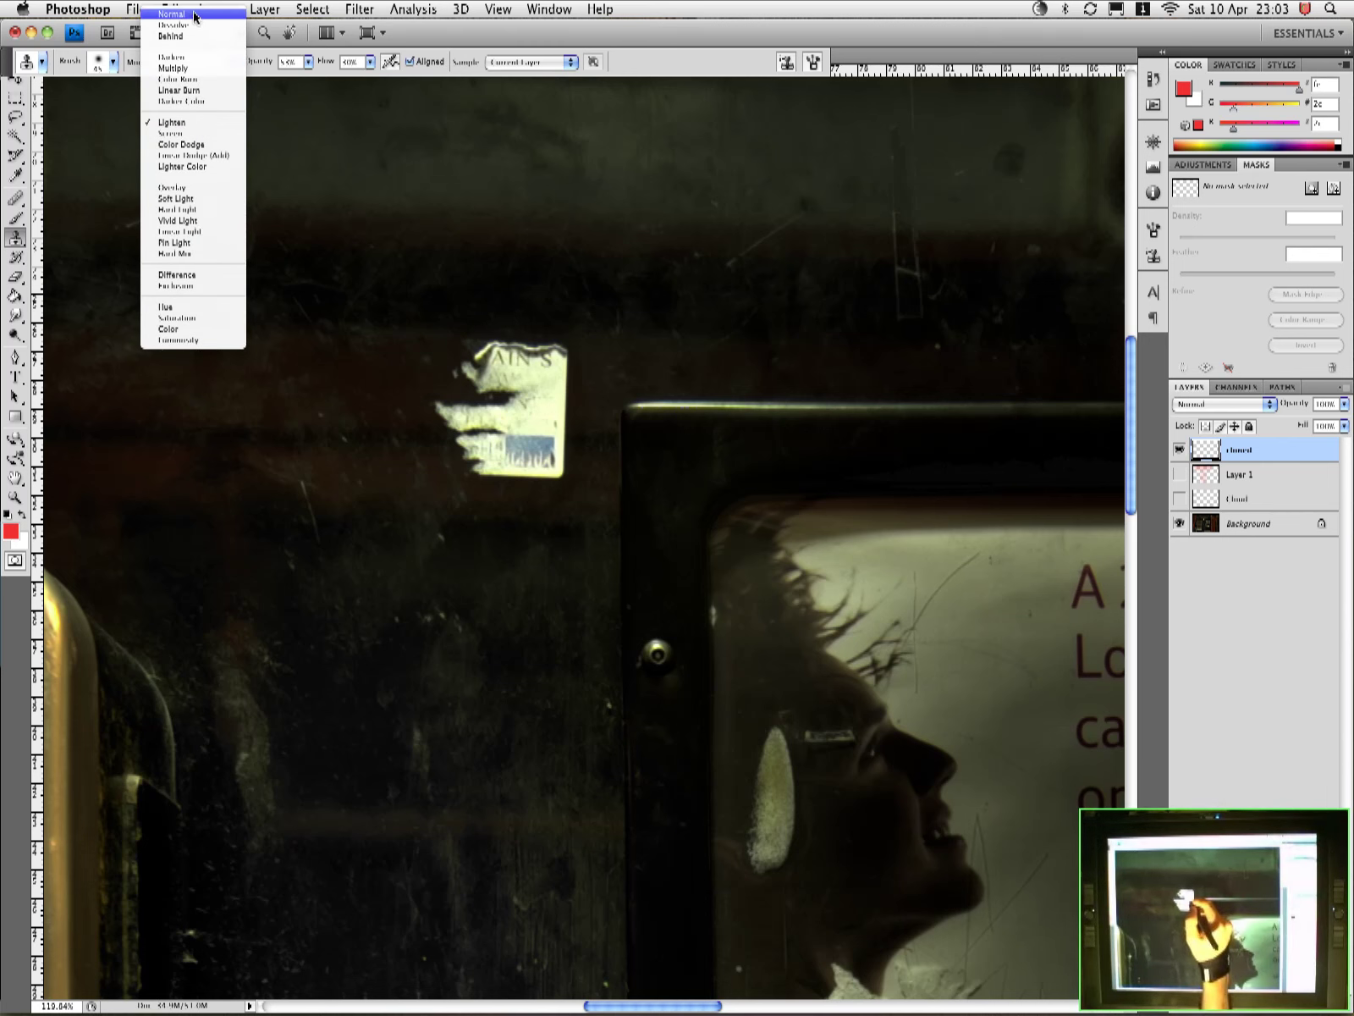
left_click(195, 15)
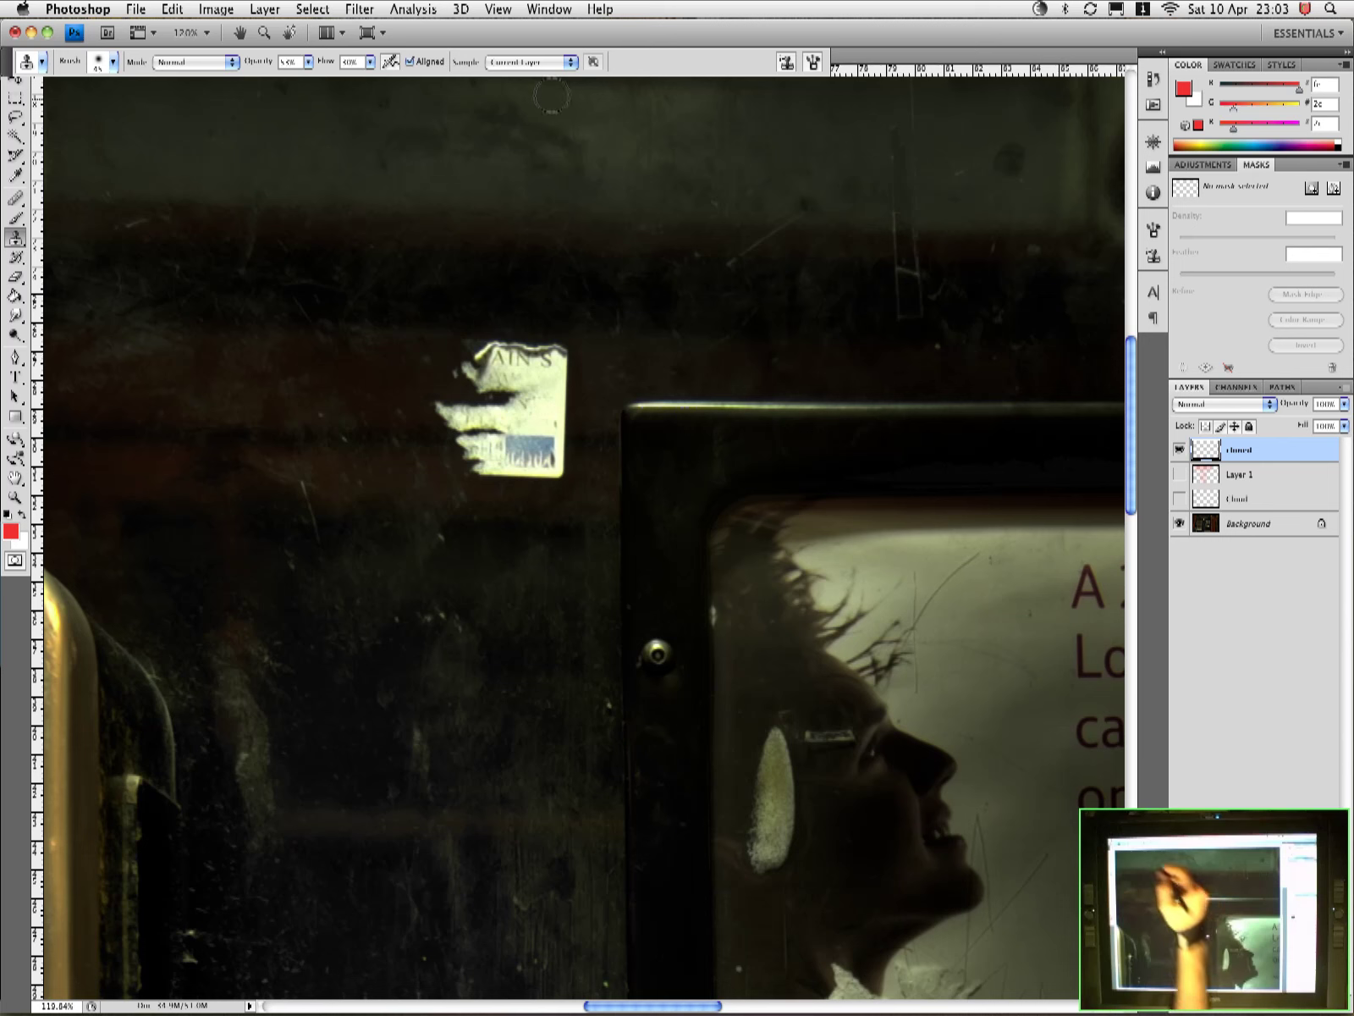
left_click(548, 62)
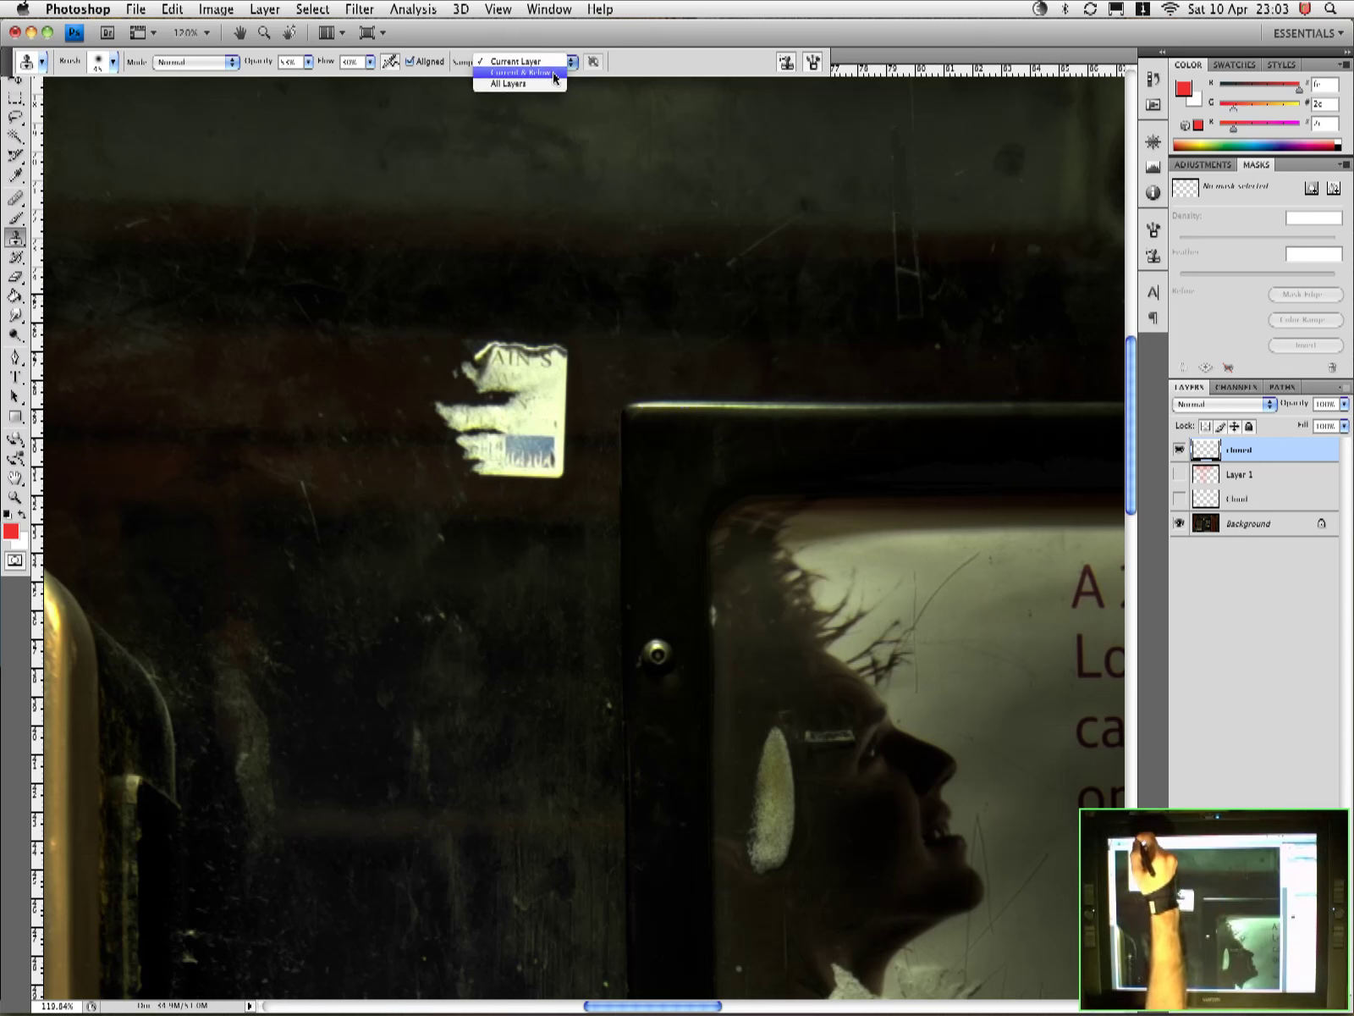
left_click(550, 74)
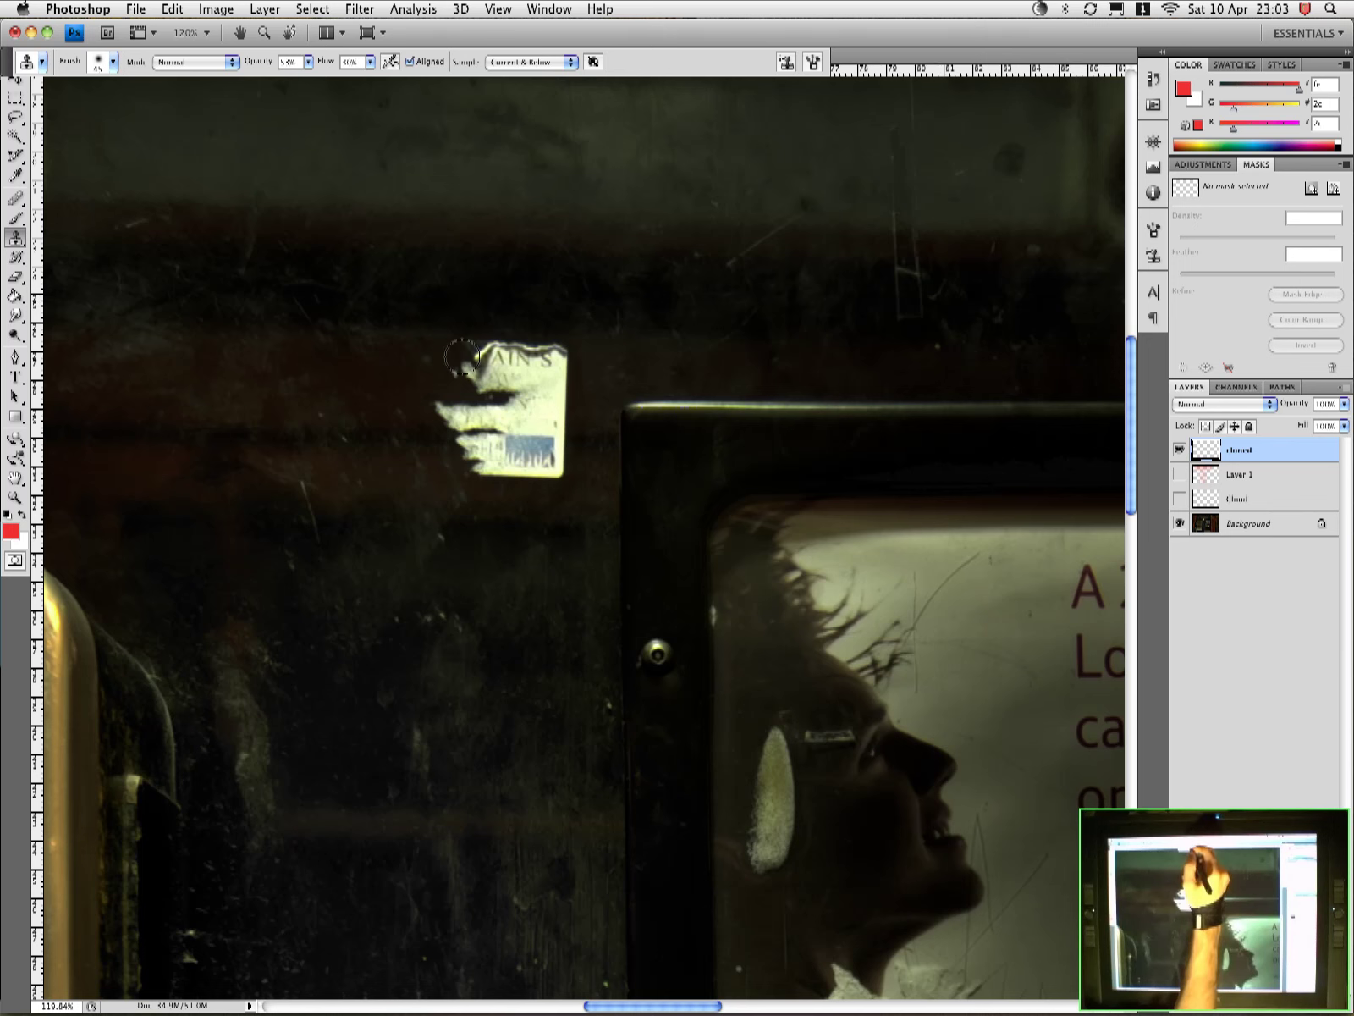
Enlarge the Clone Stamp brush, sample the dark wall above the torn sticker and make a test stroke at its edge
scroll(525, 300, "down", 1)
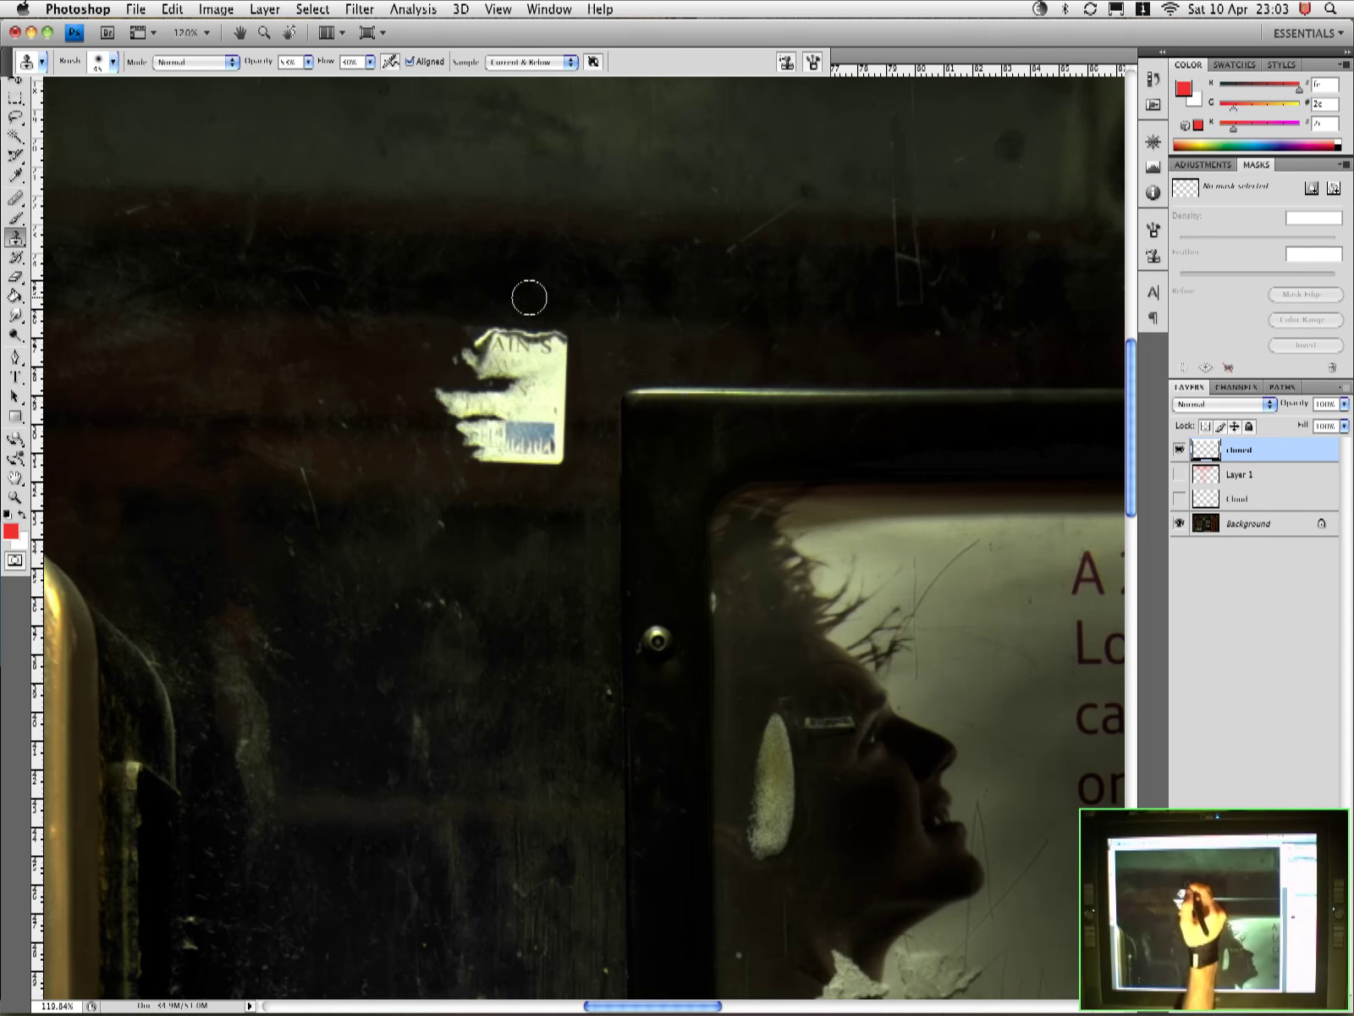
key("]")
key("]")
key("]")
key("]")
key("]")
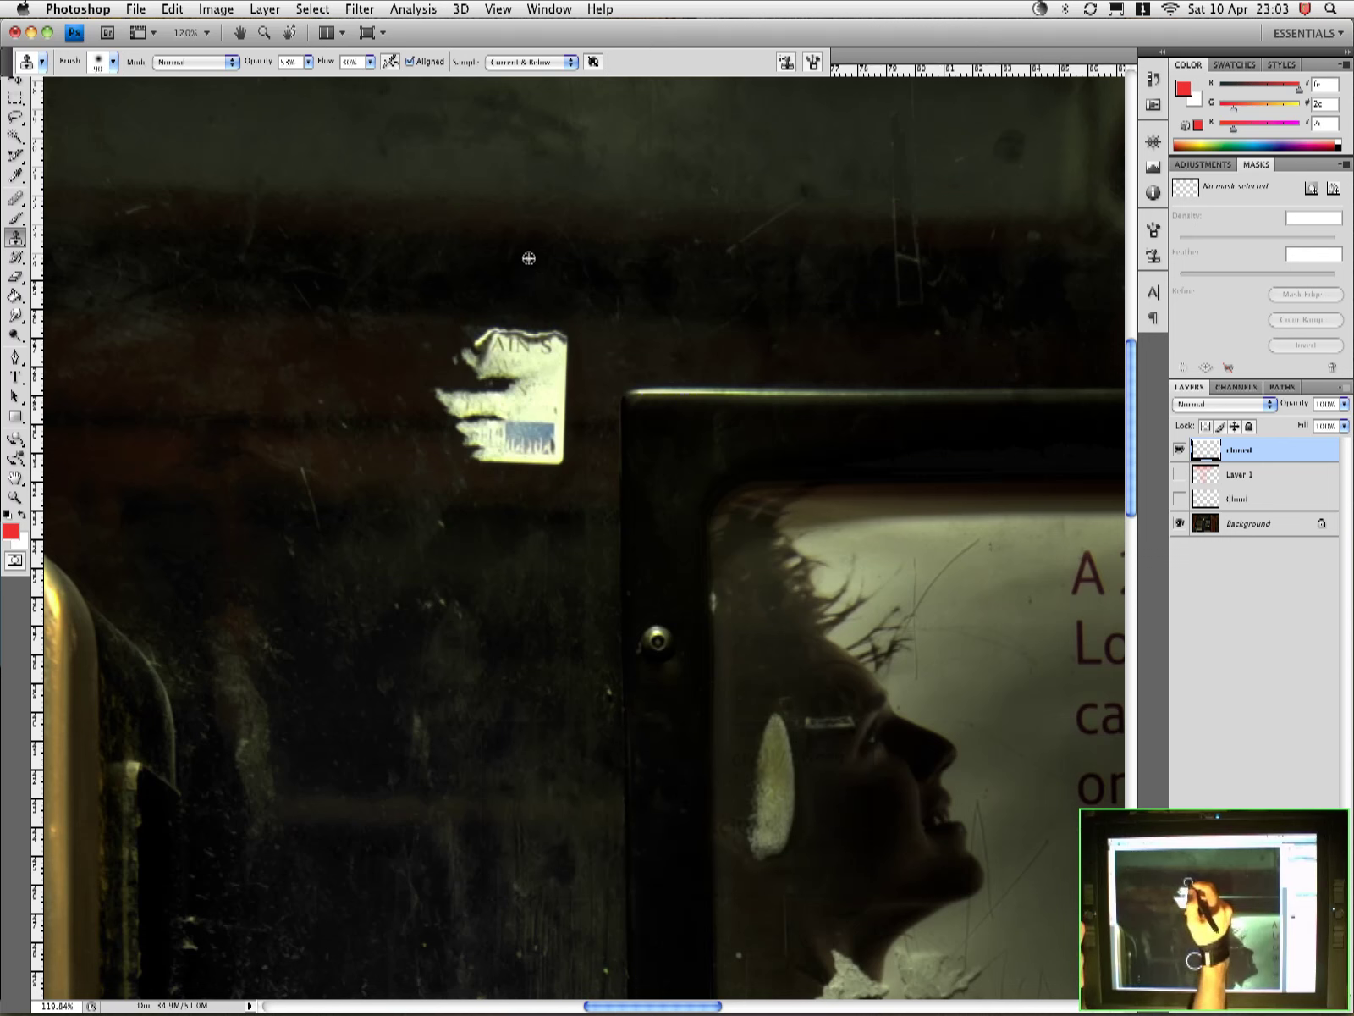
left_click(475, 246, "alt")
left_click_drag(451, 356, 456, 369)
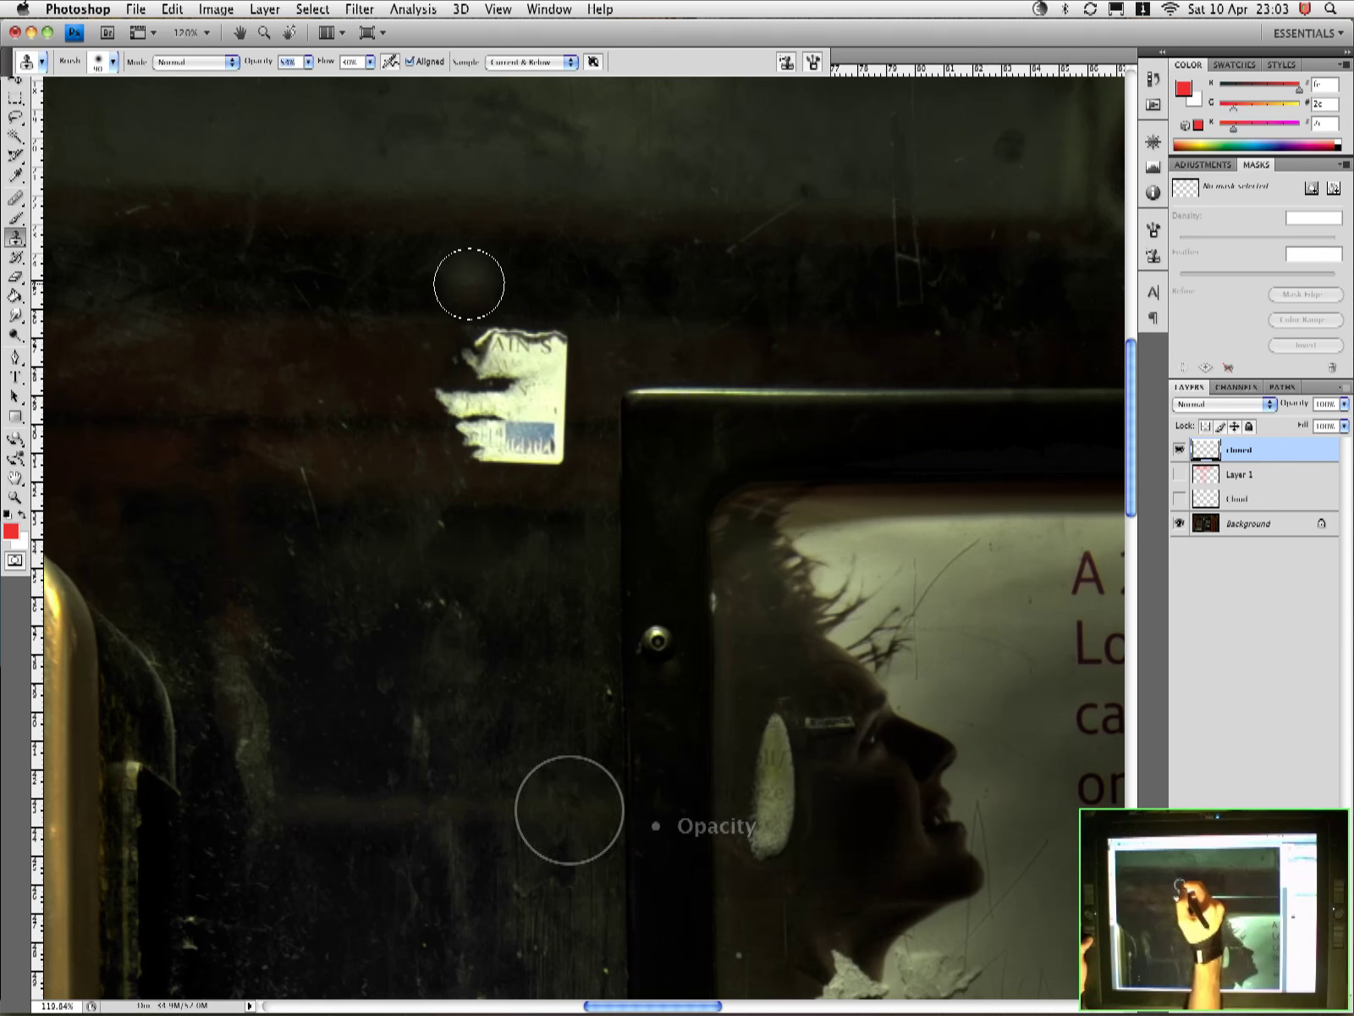
Set the Clone Stamp's opacity and flow both to 100%
key("Return")
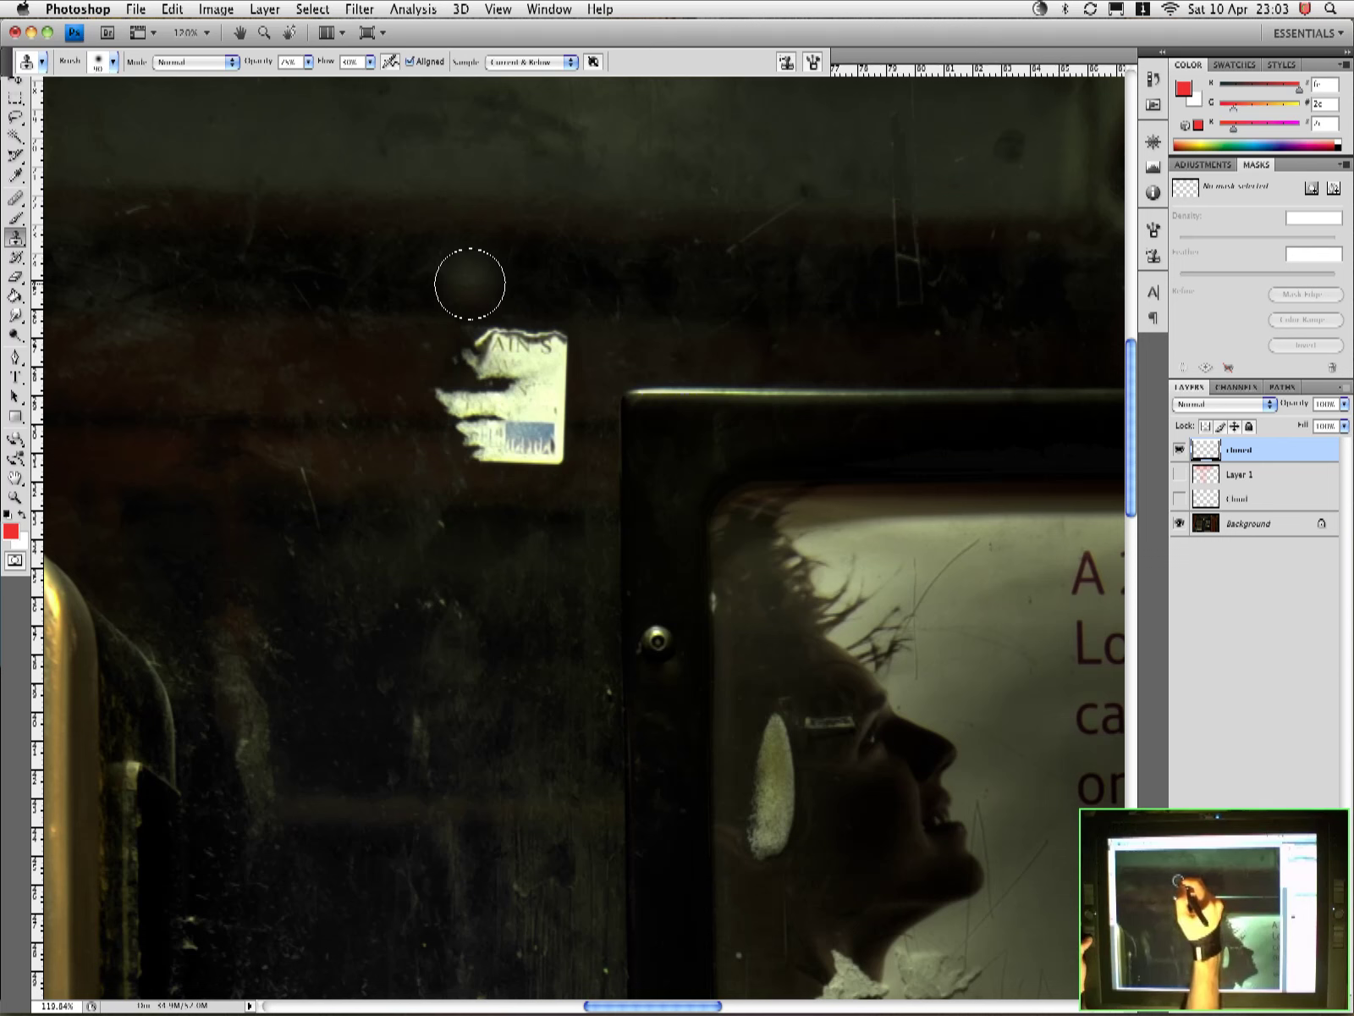
key("Return")
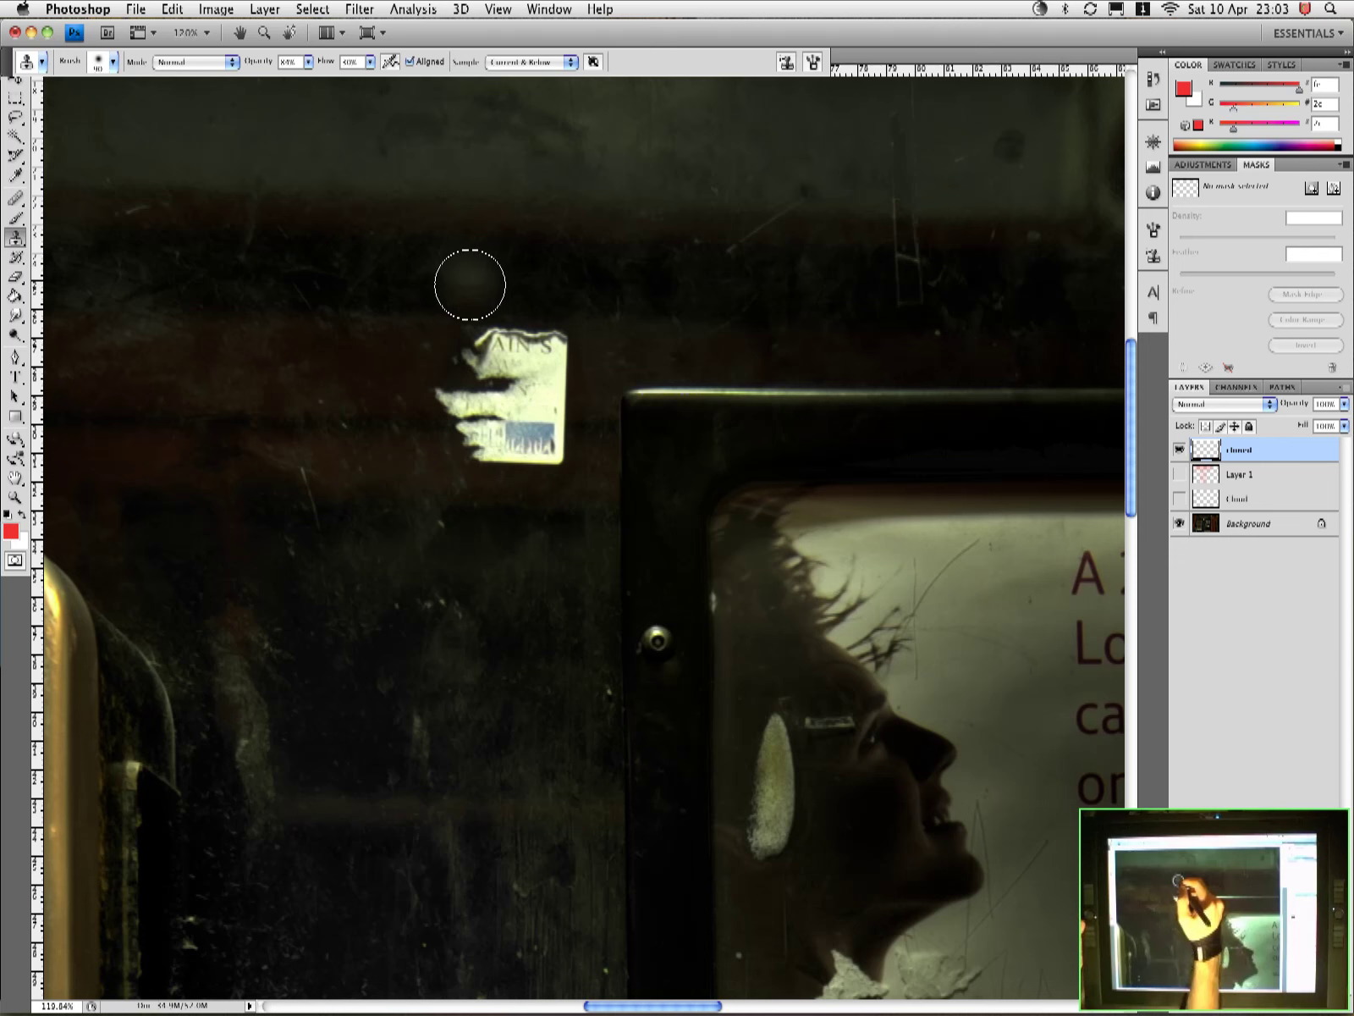
scroll(470, 284, "up", 5)
scroll(470, 284, "down", 2)
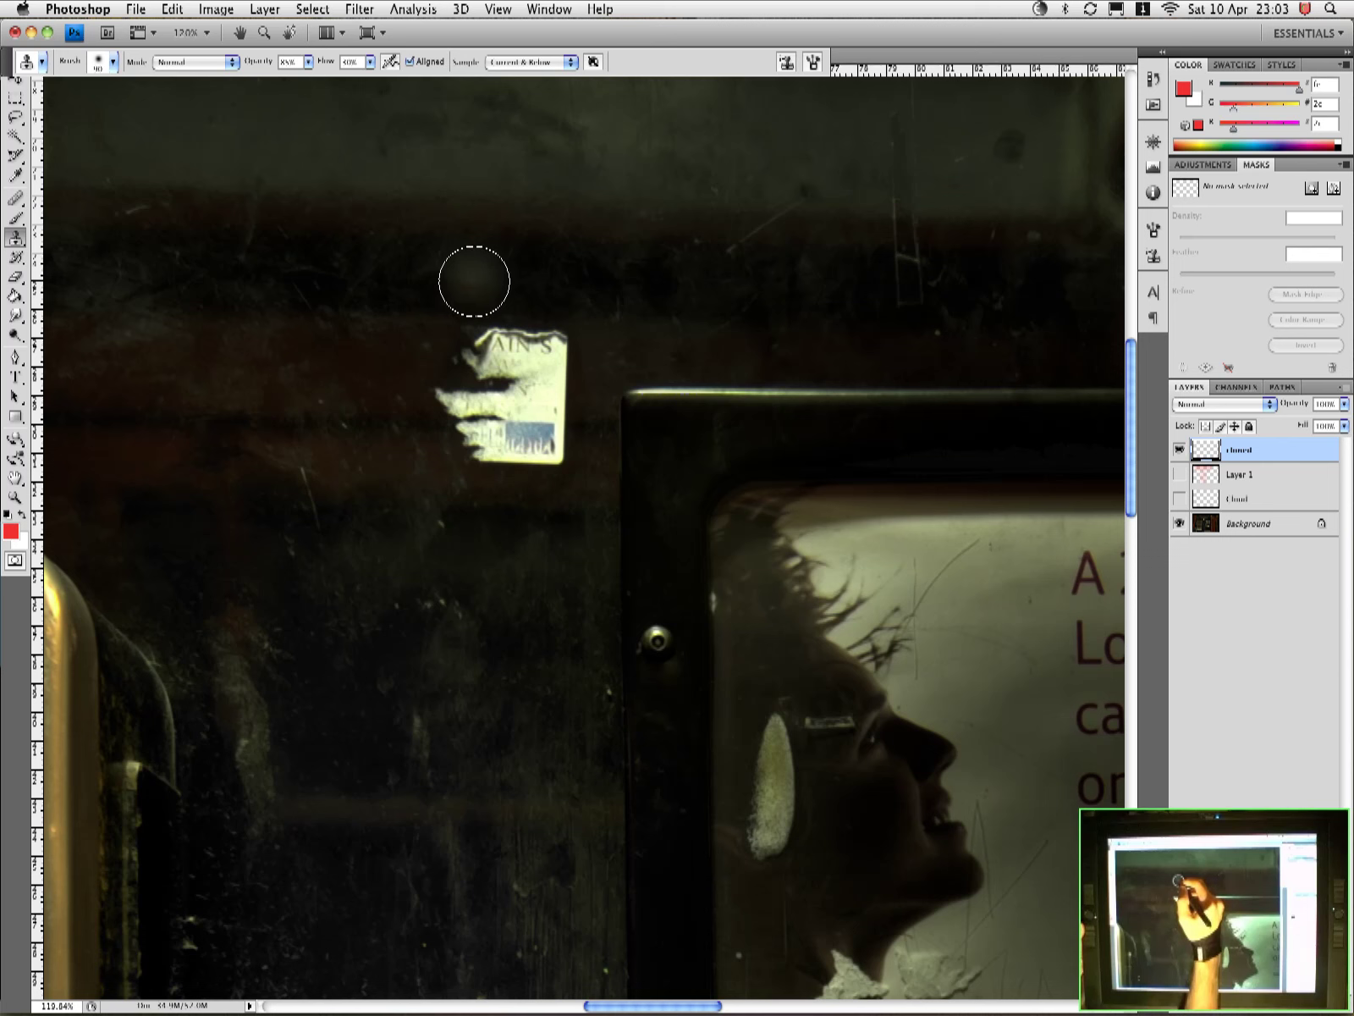
scroll(474, 282, "up", 4)
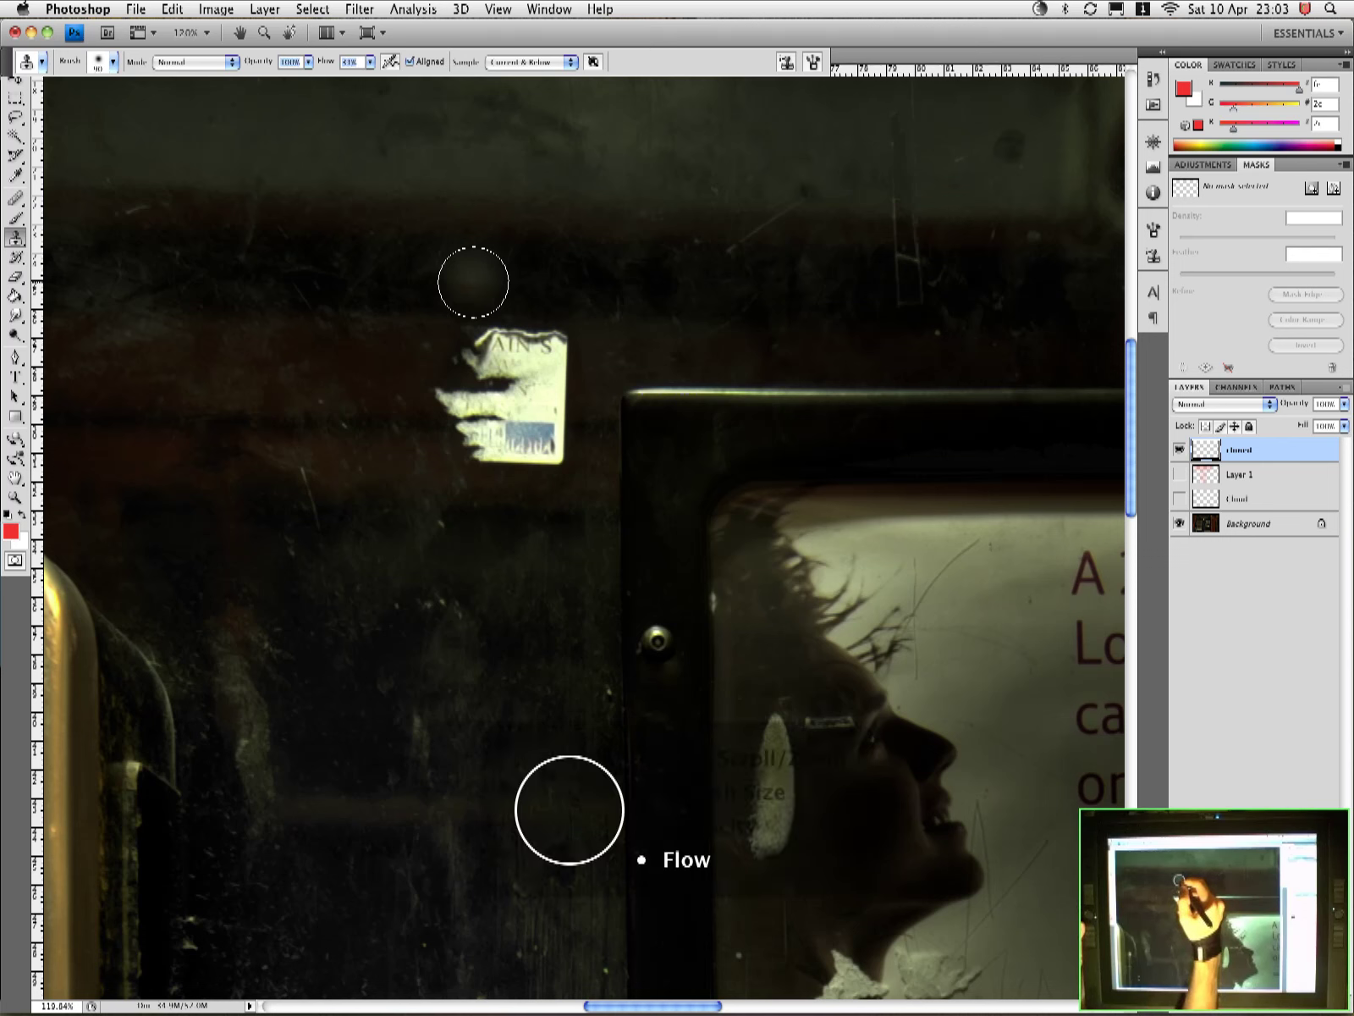
scroll(472, 282, "up", 4)
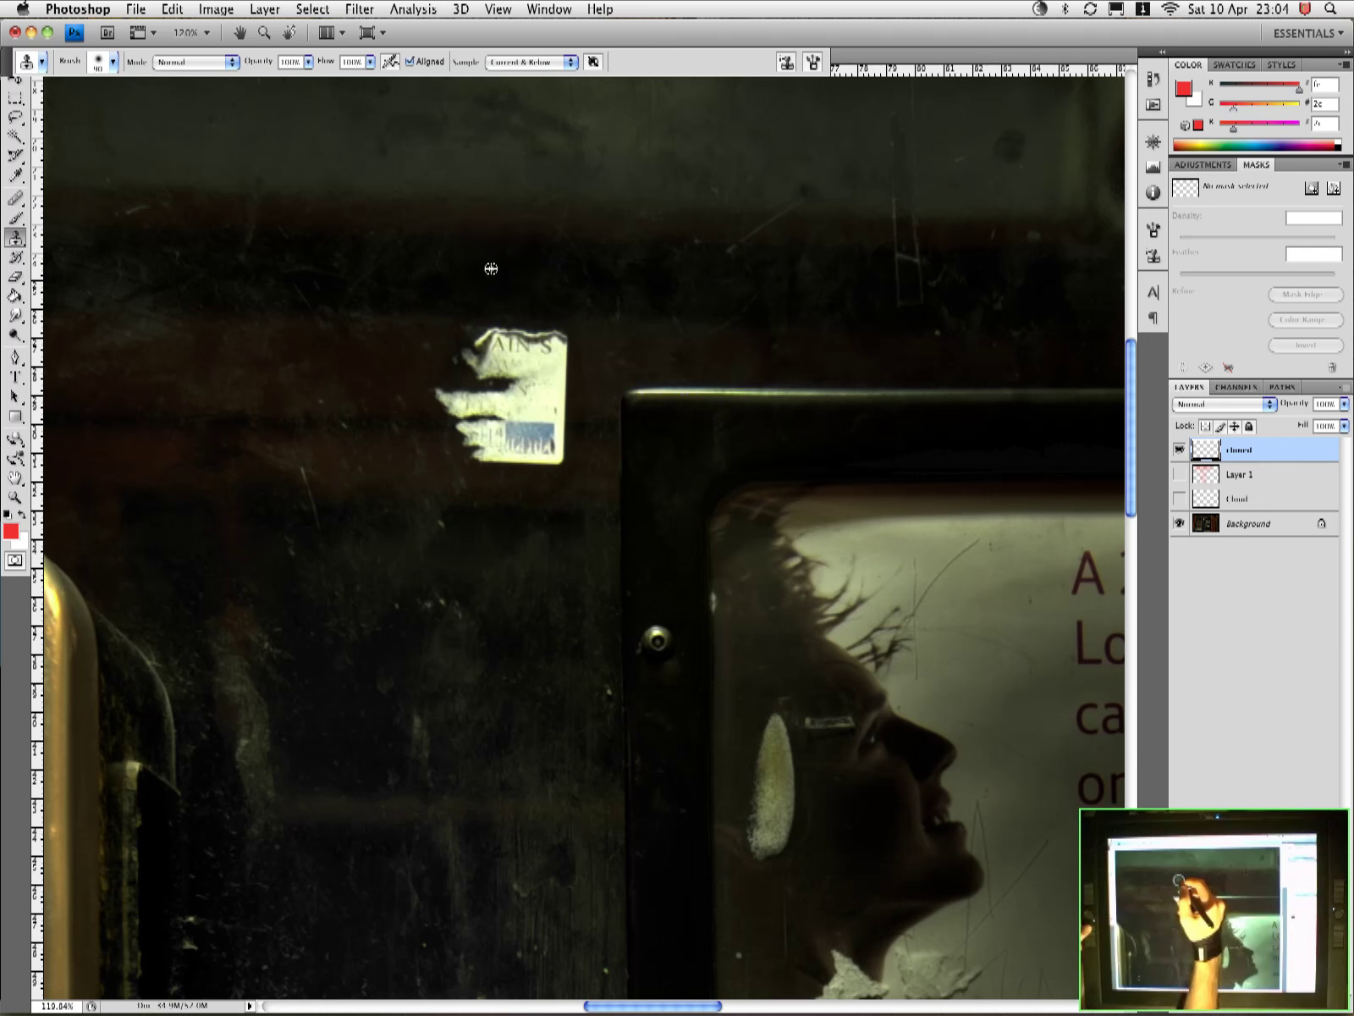
Clone dark wall texture from around the torn sticker over the whole sticker, resampling as needed
mouse_move(491, 268)
left_mouse_down()
mouse_move(495, 310)
mouse_move(475, 345)
mouse_move(485, 328)
mouse_move(537, 364)
left_mouse_up()
key("super+z")
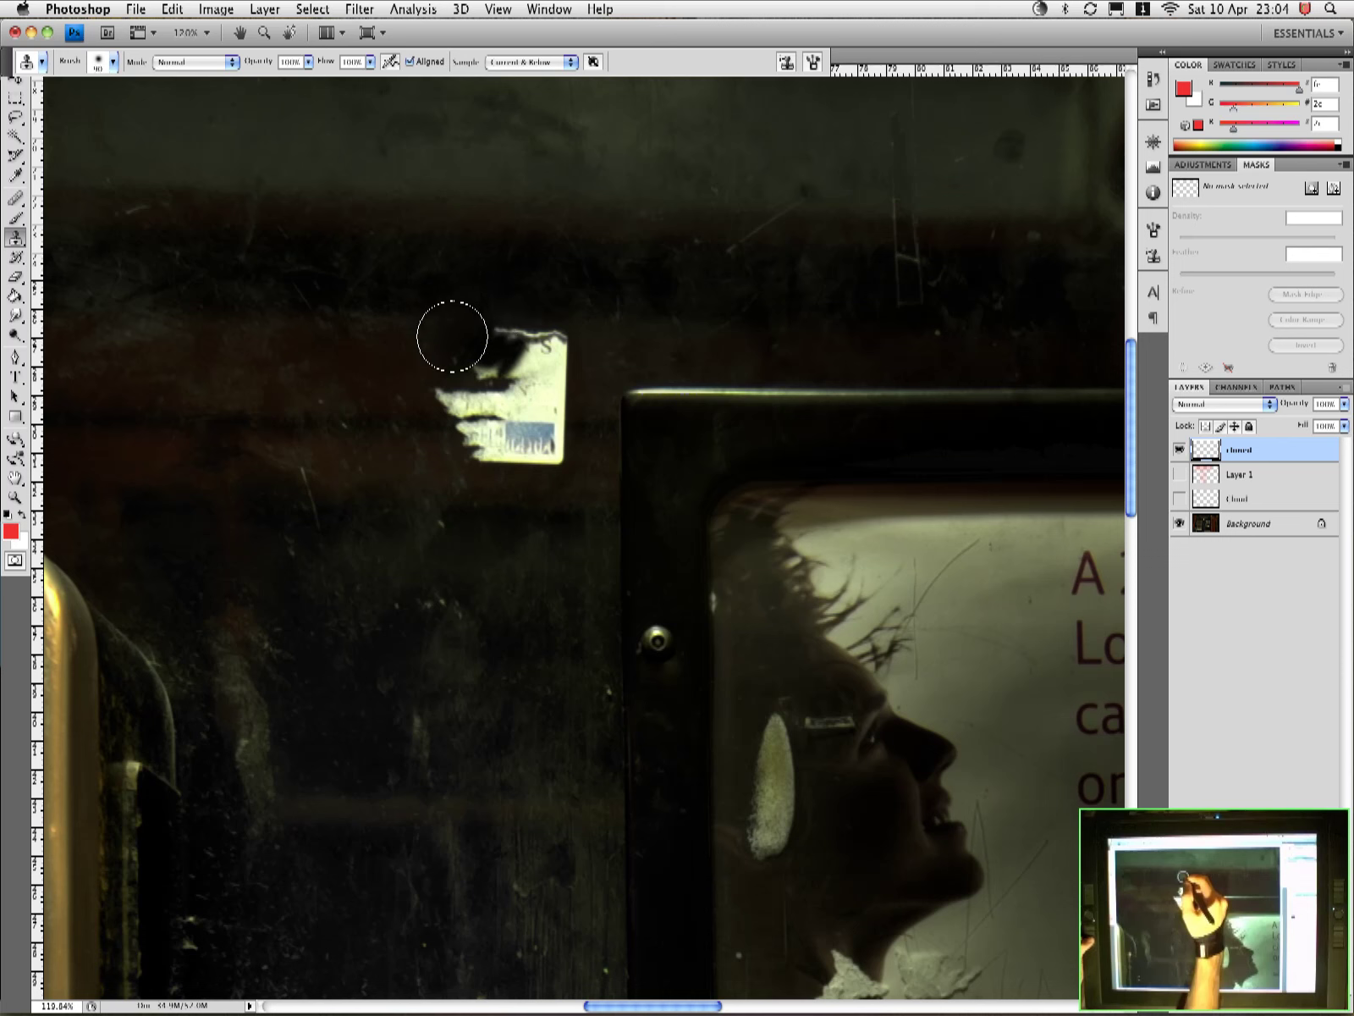
mouse_move(450, 337)
left_mouse_down()
mouse_move(421, 402)
mouse_move(454, 390)
mouse_move(478, 337)
mouse_move(527, 325)
mouse_move(527, 344)
mouse_move(562, 314)
left_mouse_up()
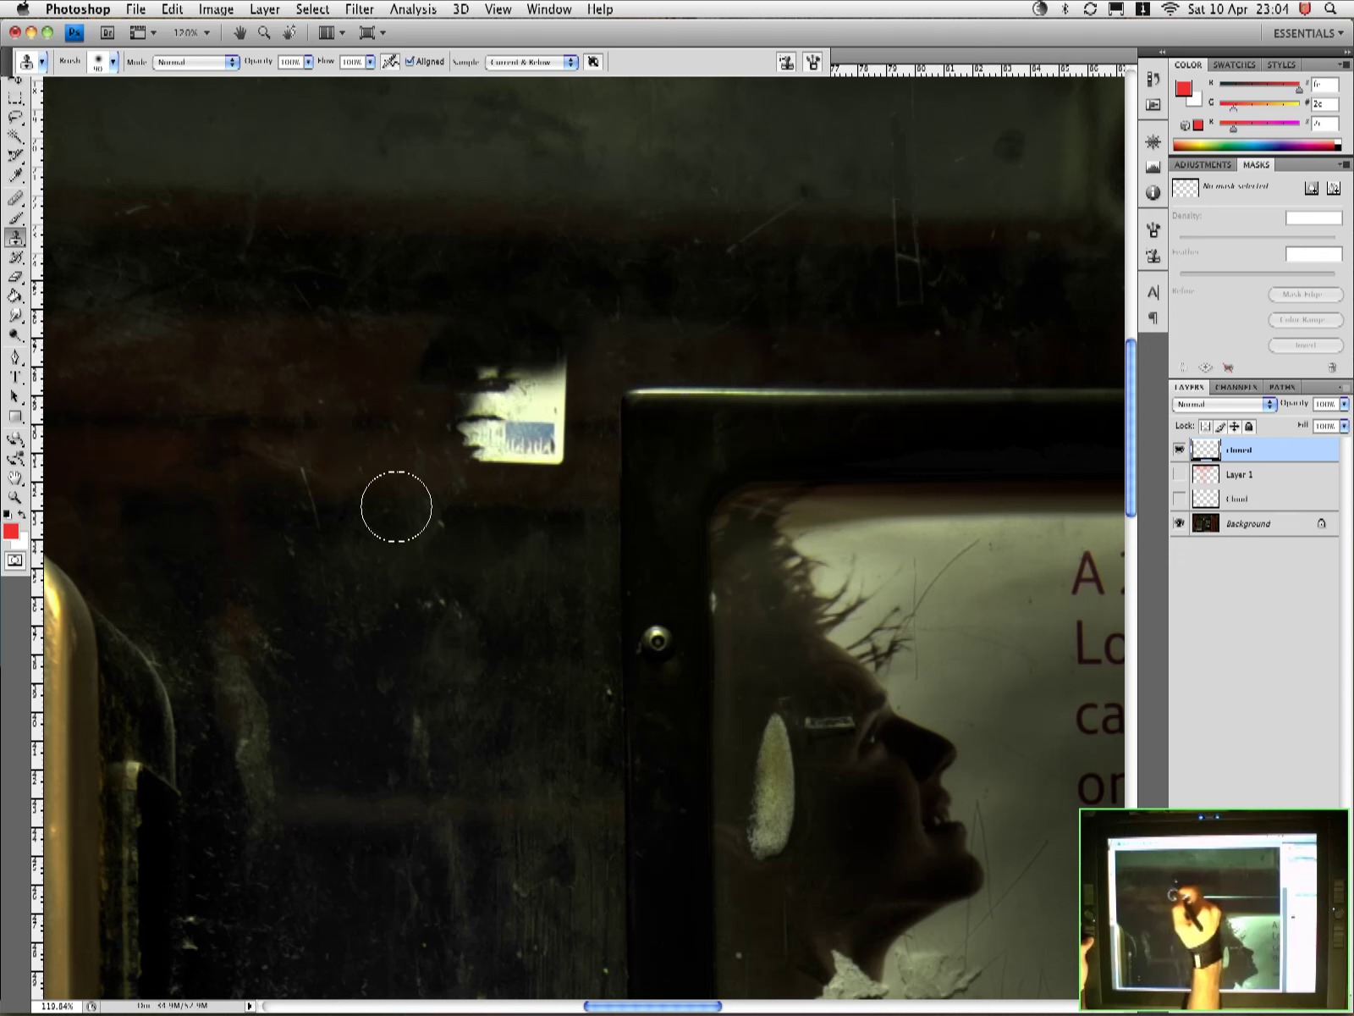
mouse_move(435, 360)
left_mouse_down()
mouse_move(493, 423)
mouse_move(487, 491)
mouse_move(520, 447)
mouse_move(547, 474)
left_mouse_up()
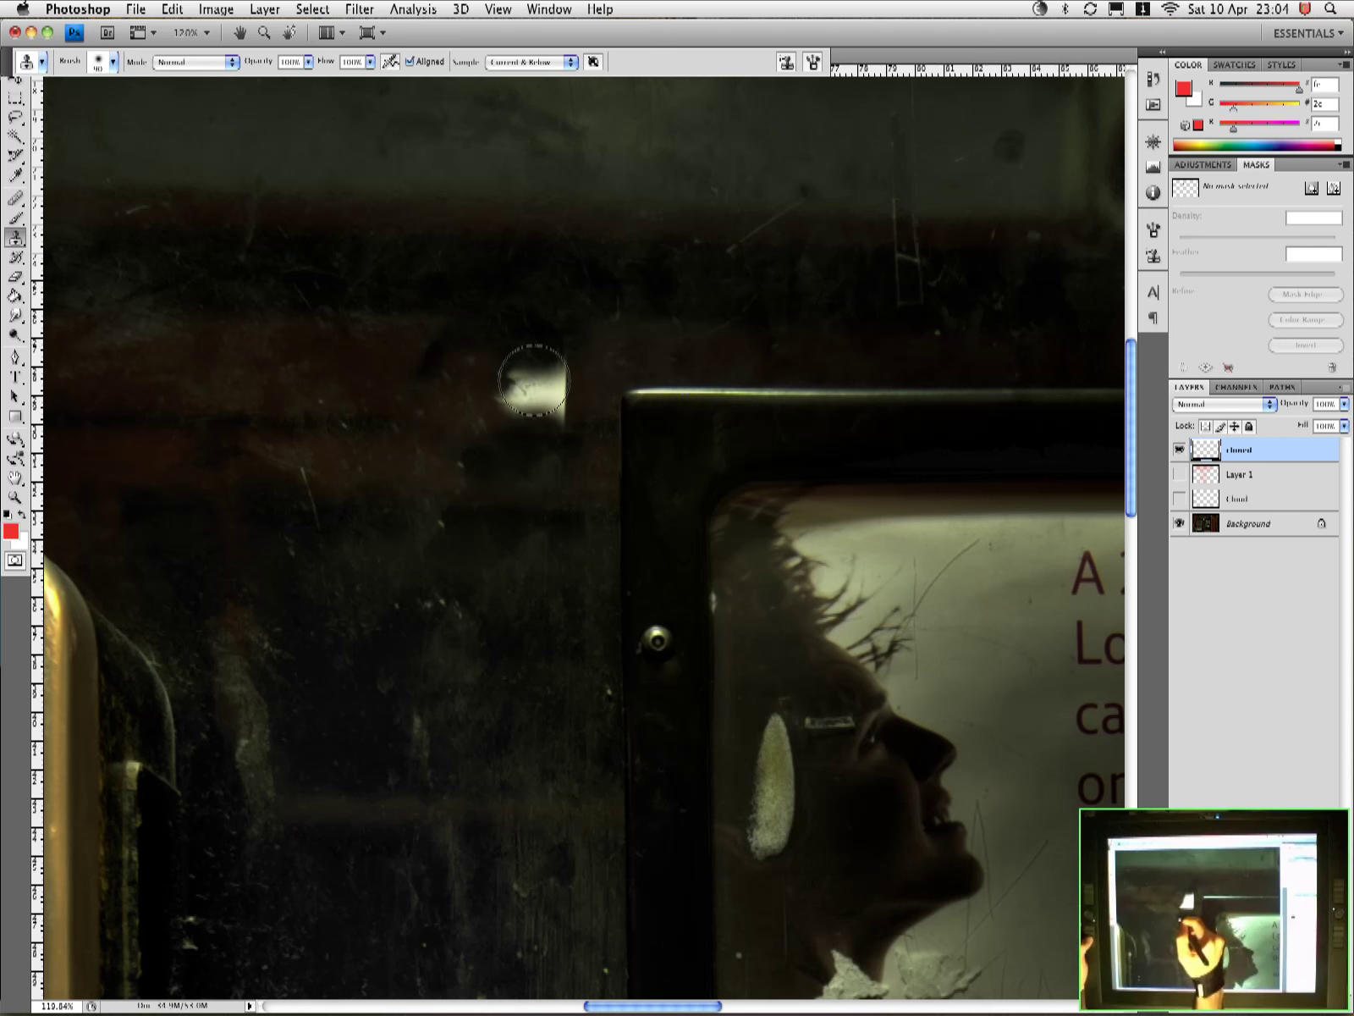
mouse_move(531, 378)
left_mouse_down()
mouse_move(489, 396)
mouse_move(637, 335)
mouse_move(562, 344)
mouse_move(538, 403)
left_mouse_up()
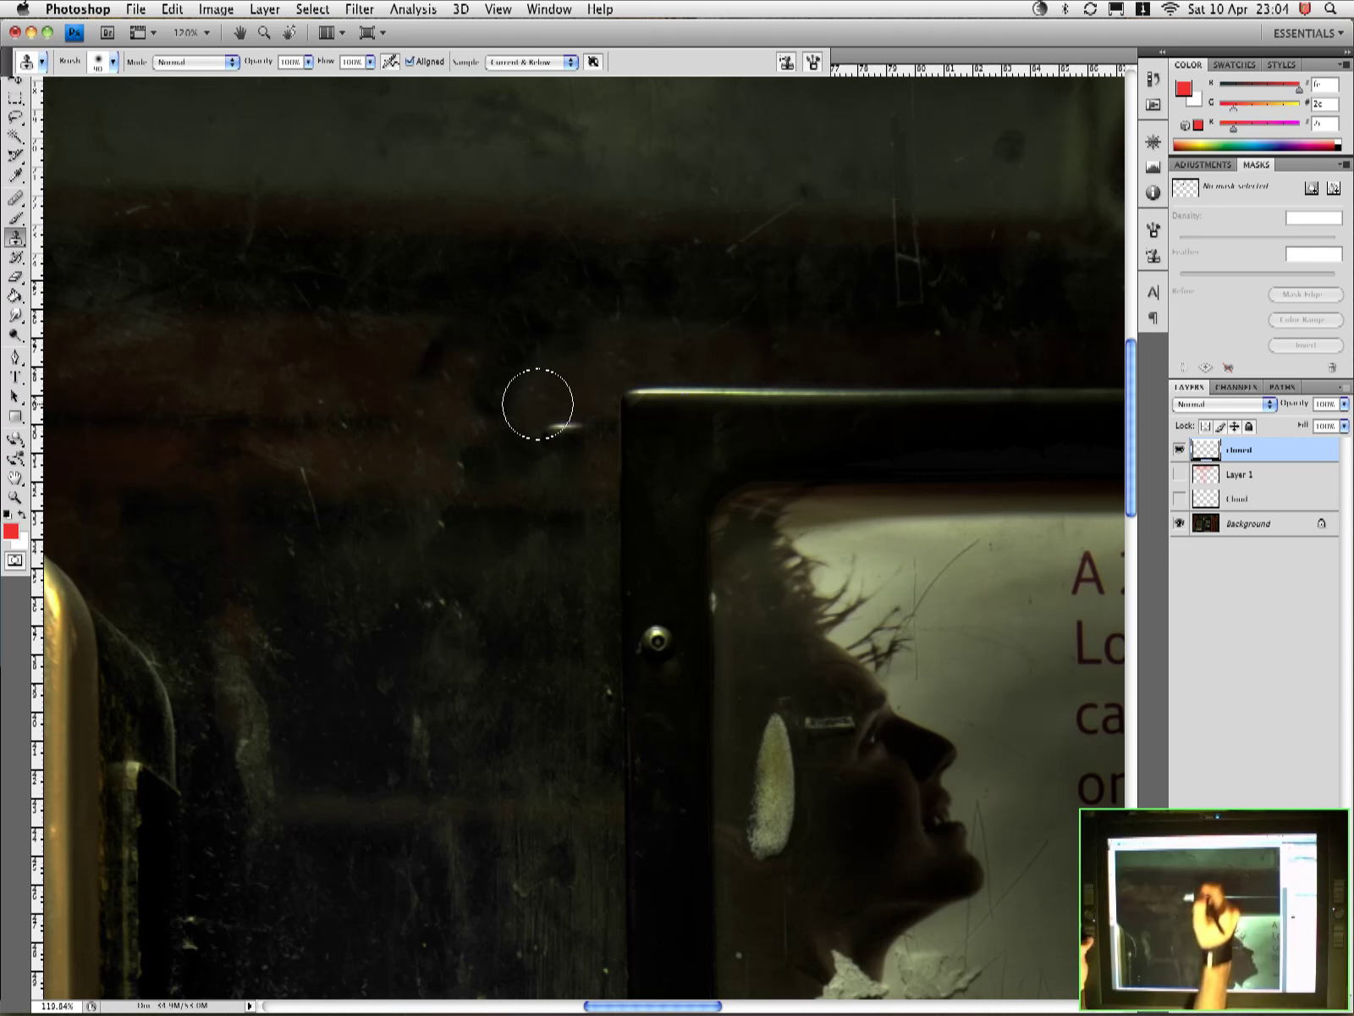
left_click(511, 490, "alt")
mouse_move(538, 465)
left_mouse_down()
mouse_move(554, 438)
mouse_move(544, 452)
left_mouse_up()
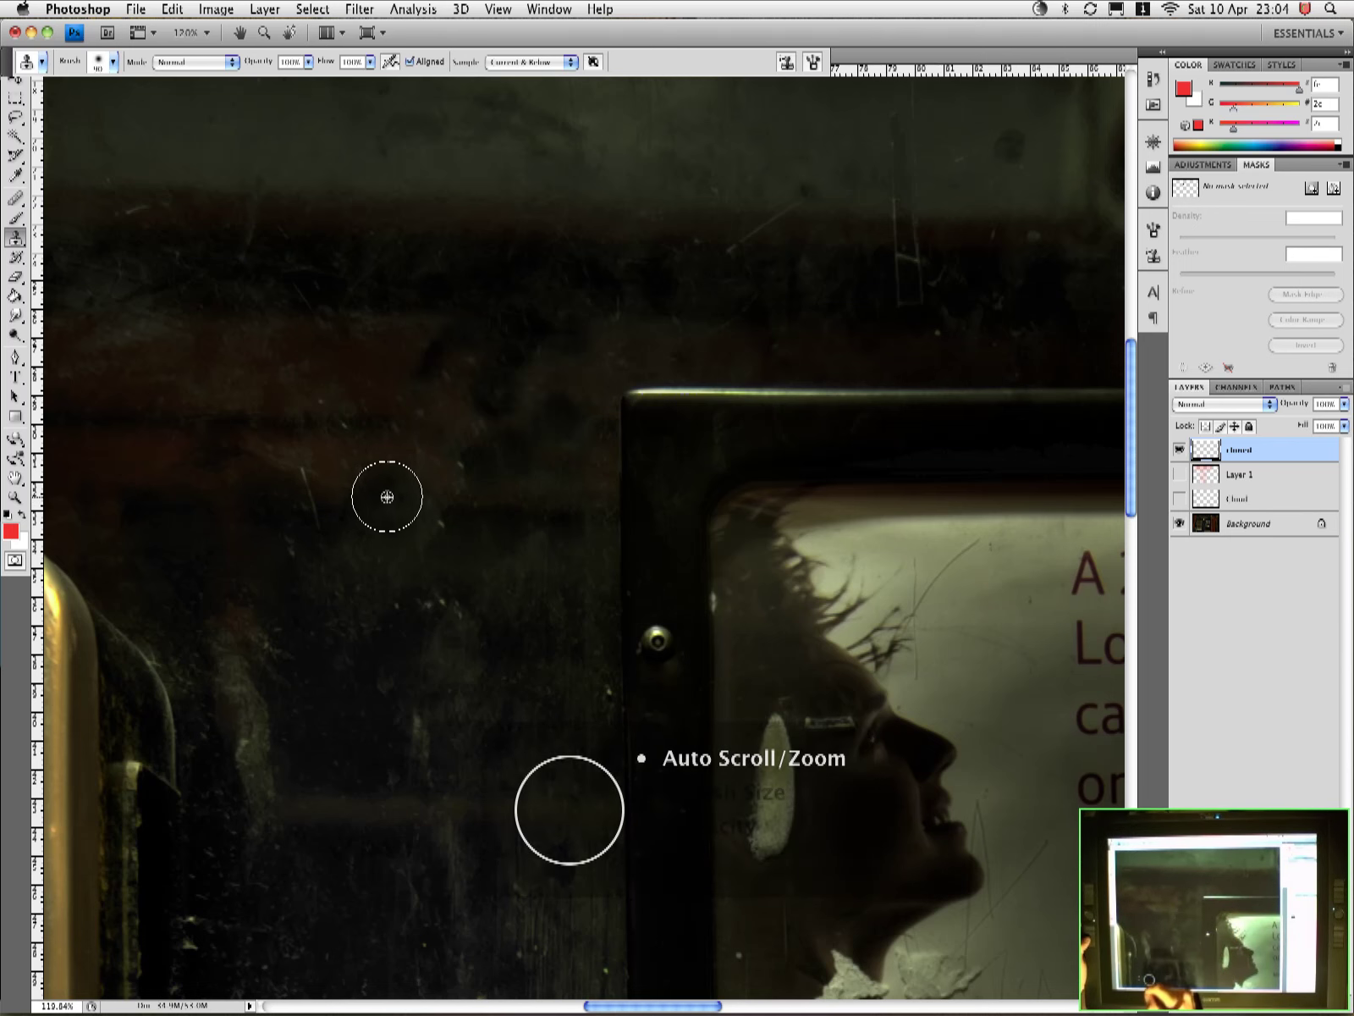
Try cloning bare metal over the near edge of the phone's label, undoing the stroke that reaches the "Dial the number" lettering
scroll(387, 496, "up", 1)
scroll(386, 496, "down", 3)
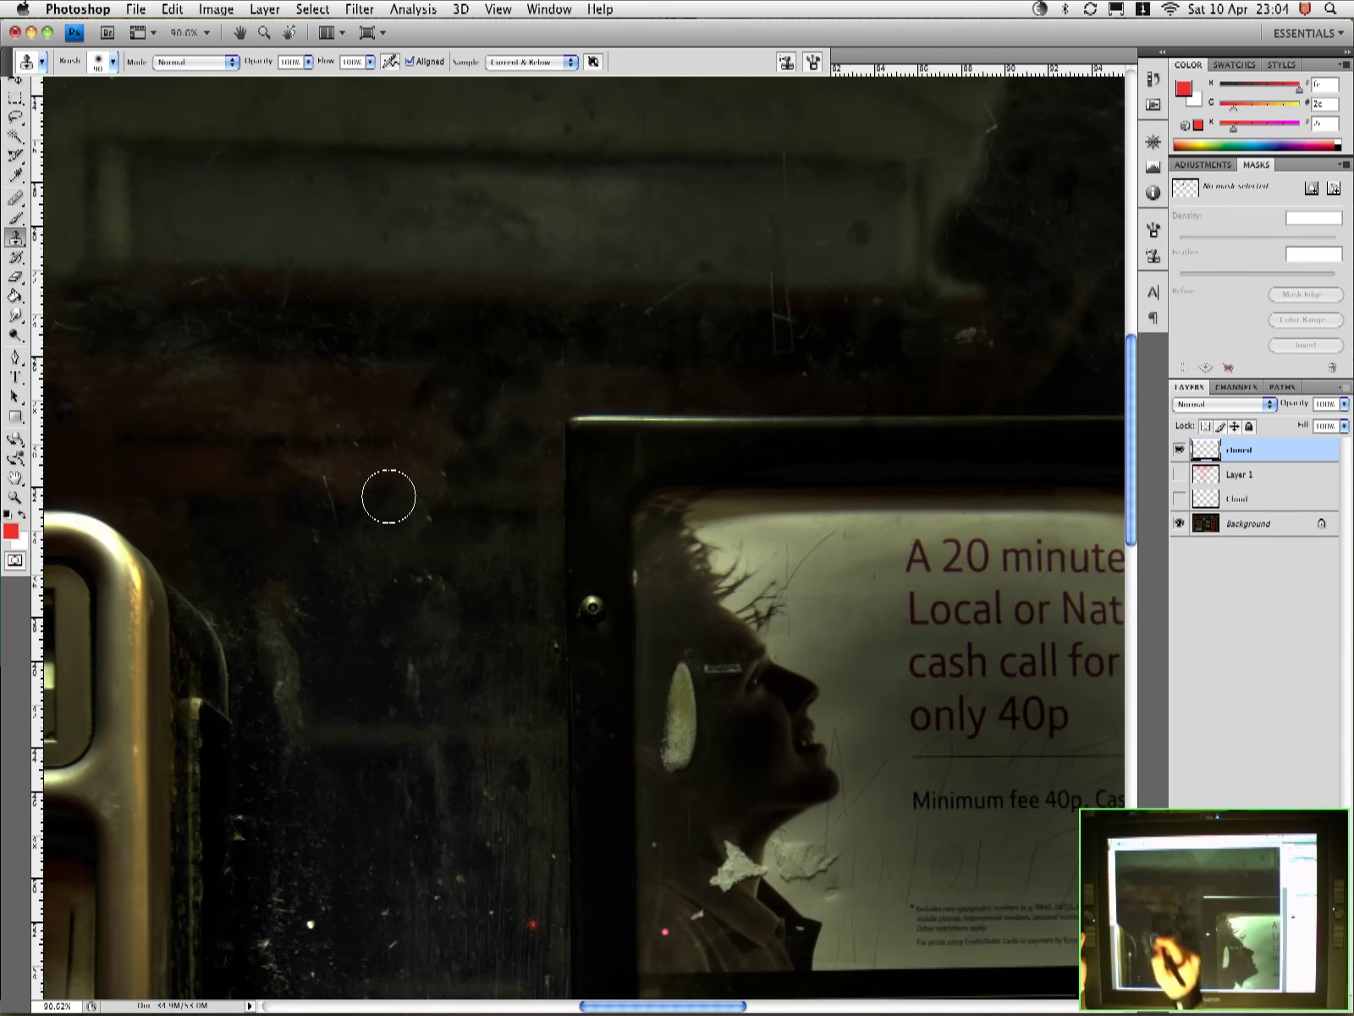
scroll(387, 494, "down", 5)
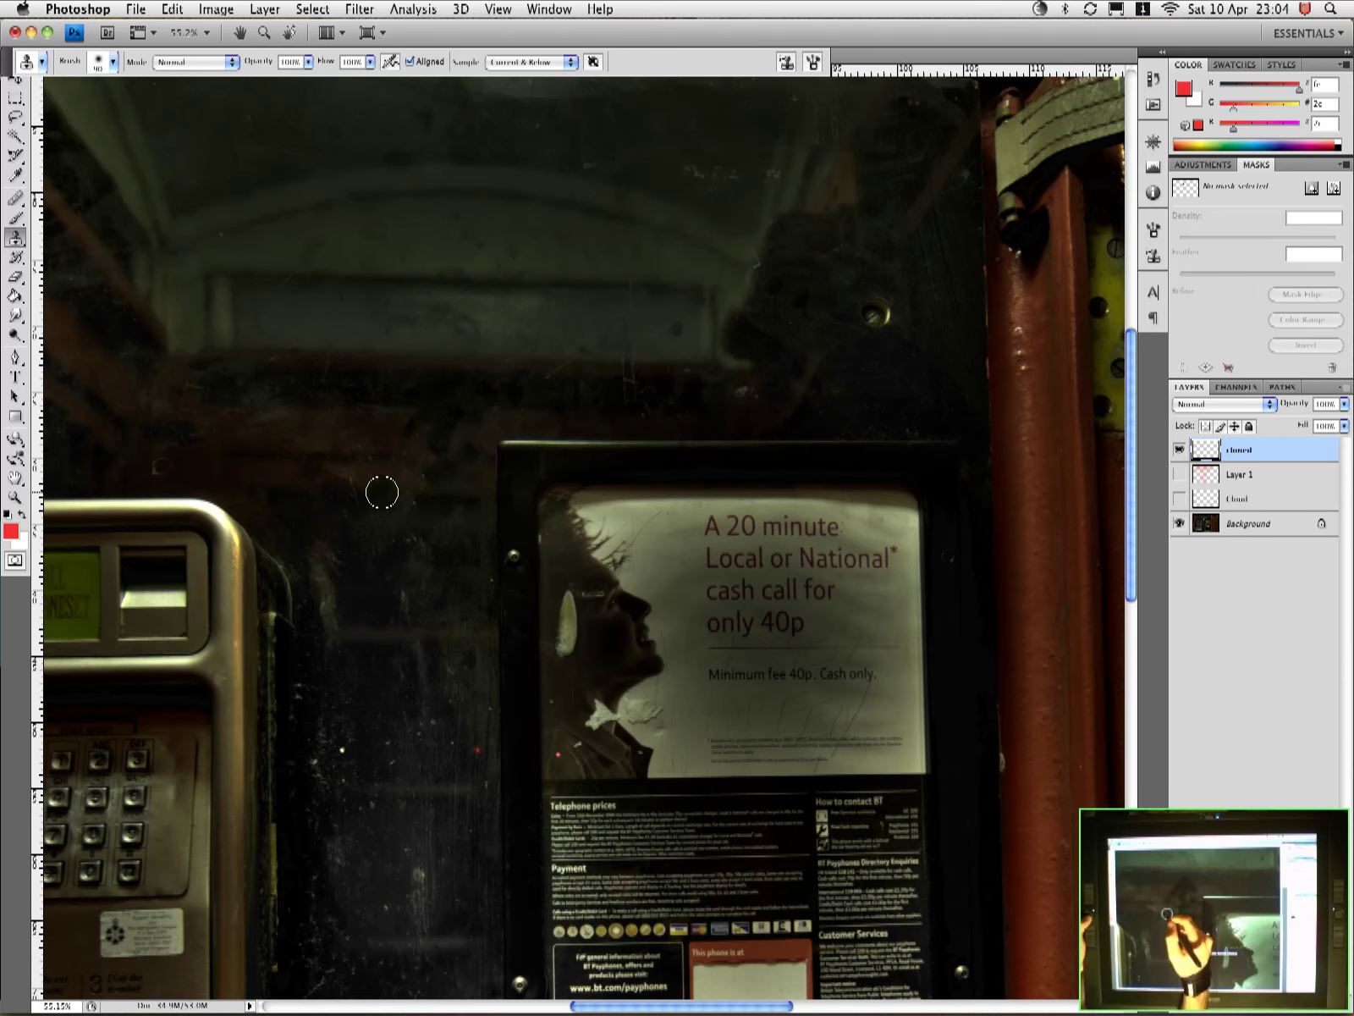
scroll(381, 492, "down", 2)
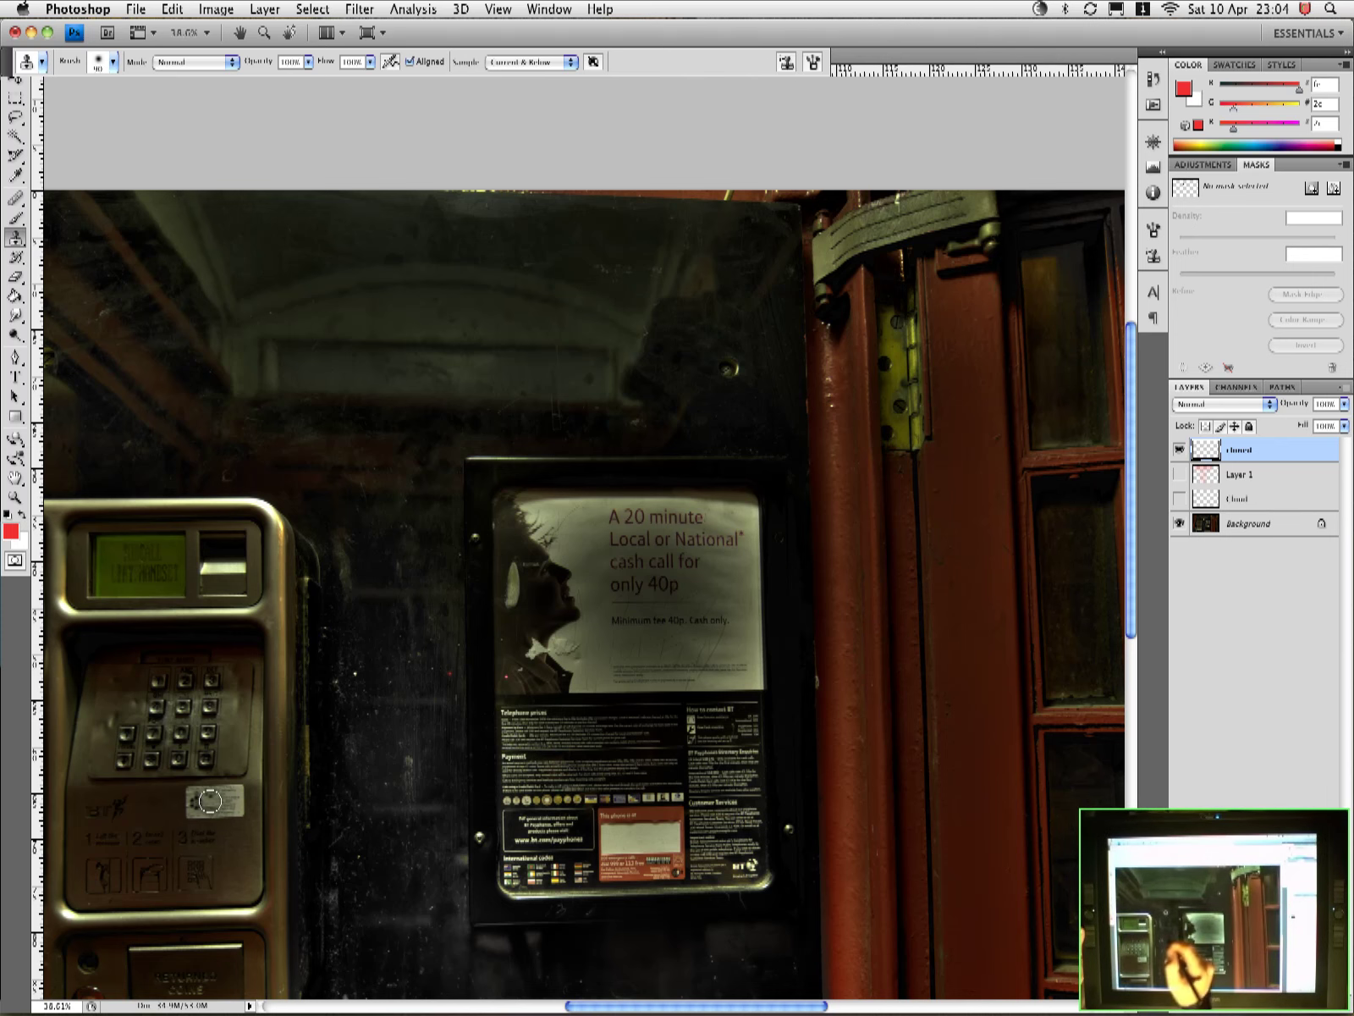
scroll(210, 801, "up", 4)
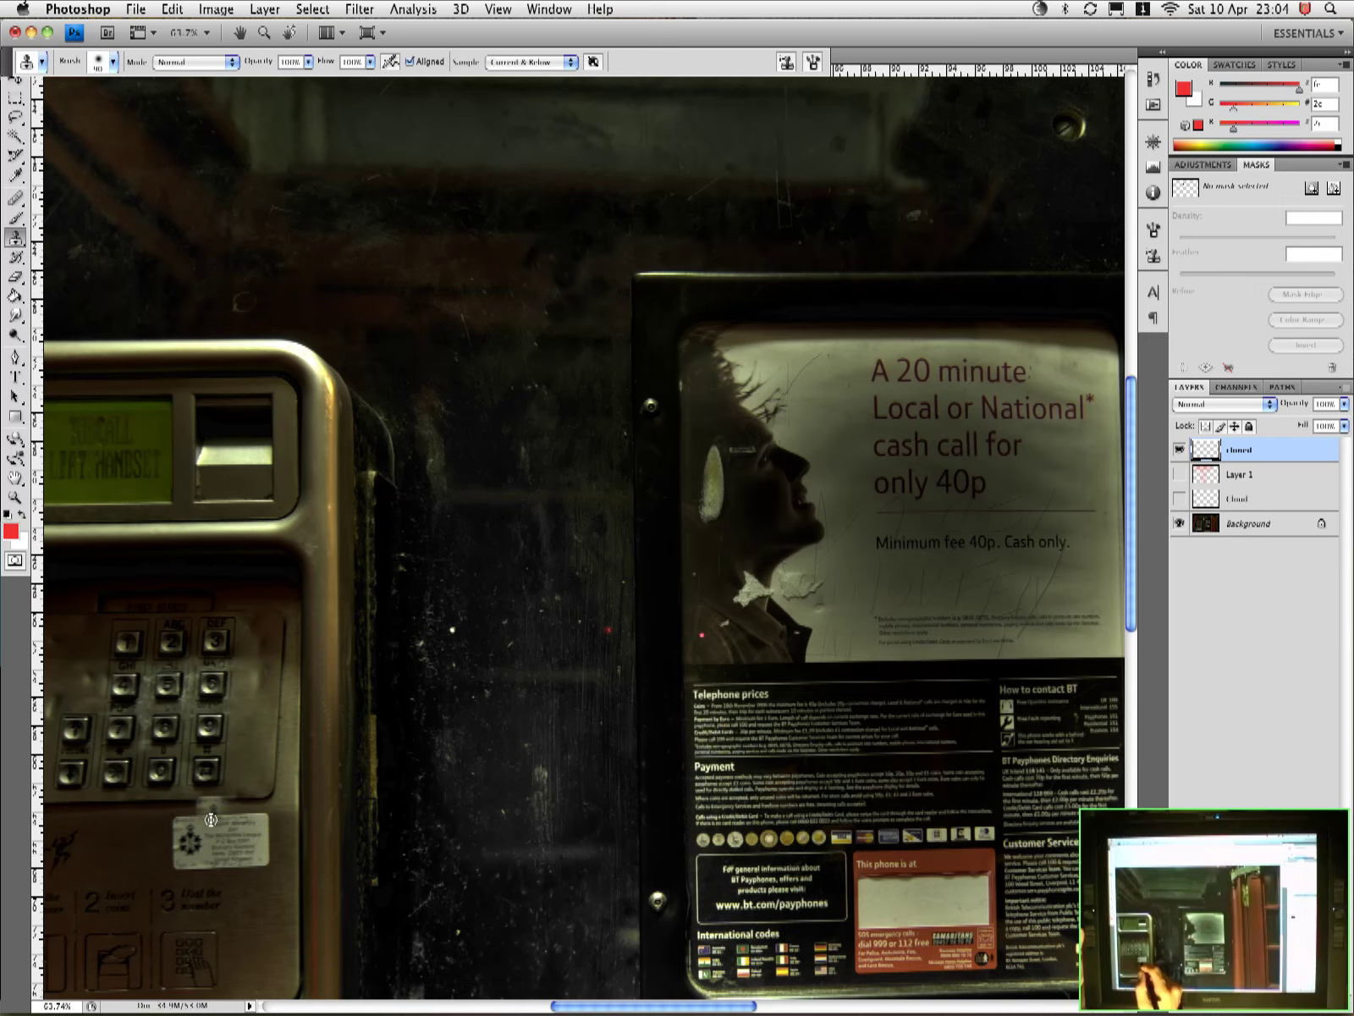
scroll(211, 819, "up", 4)
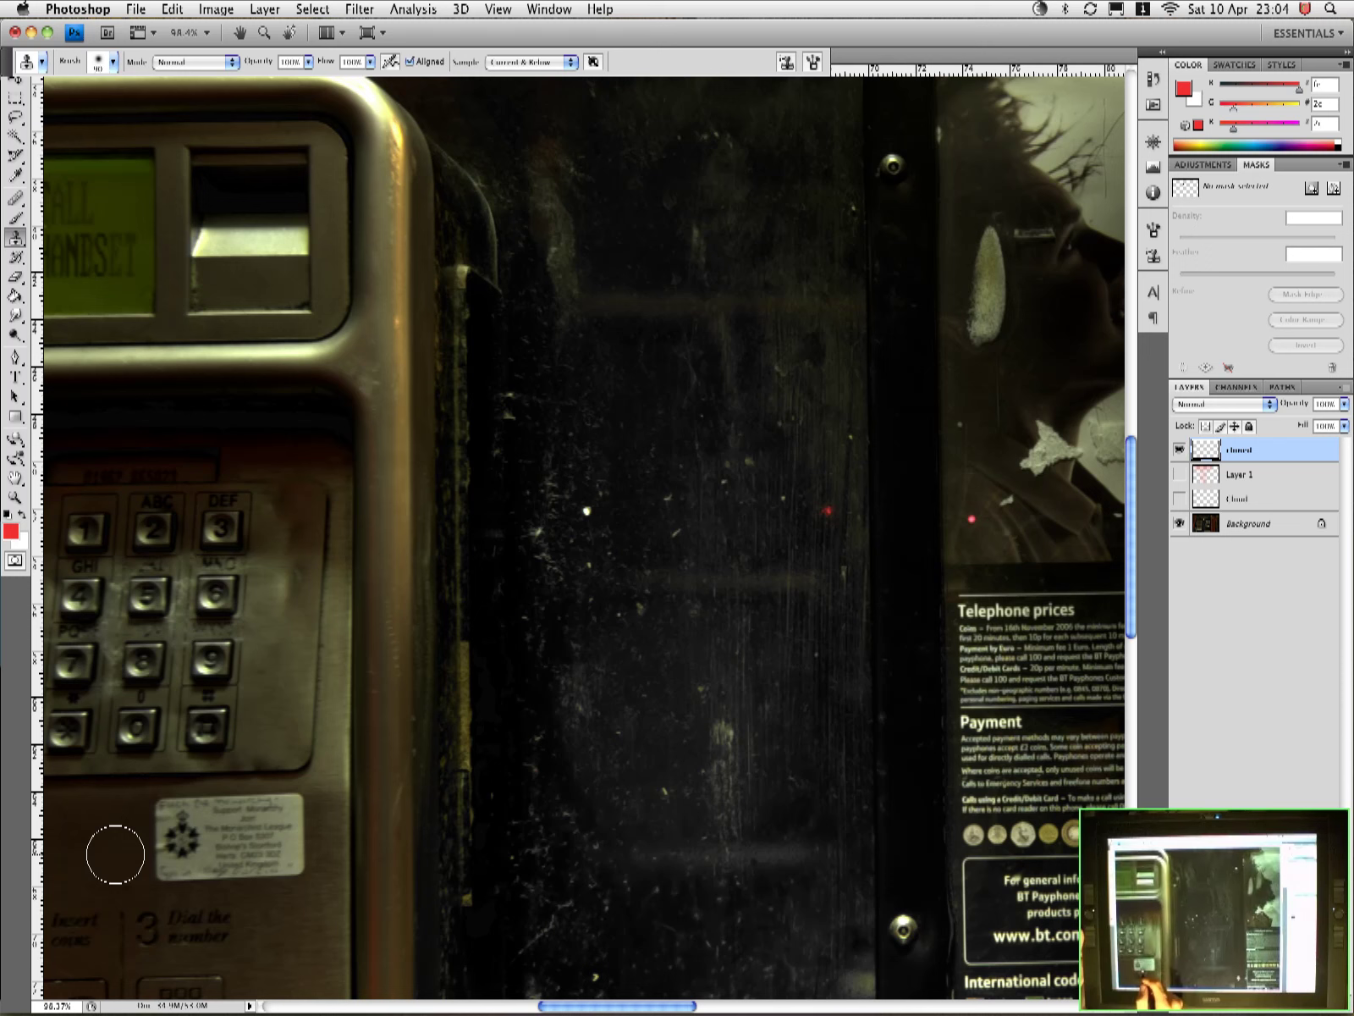
left_click(103, 854, "alt")
left_click_drag(150, 857, 161, 830)
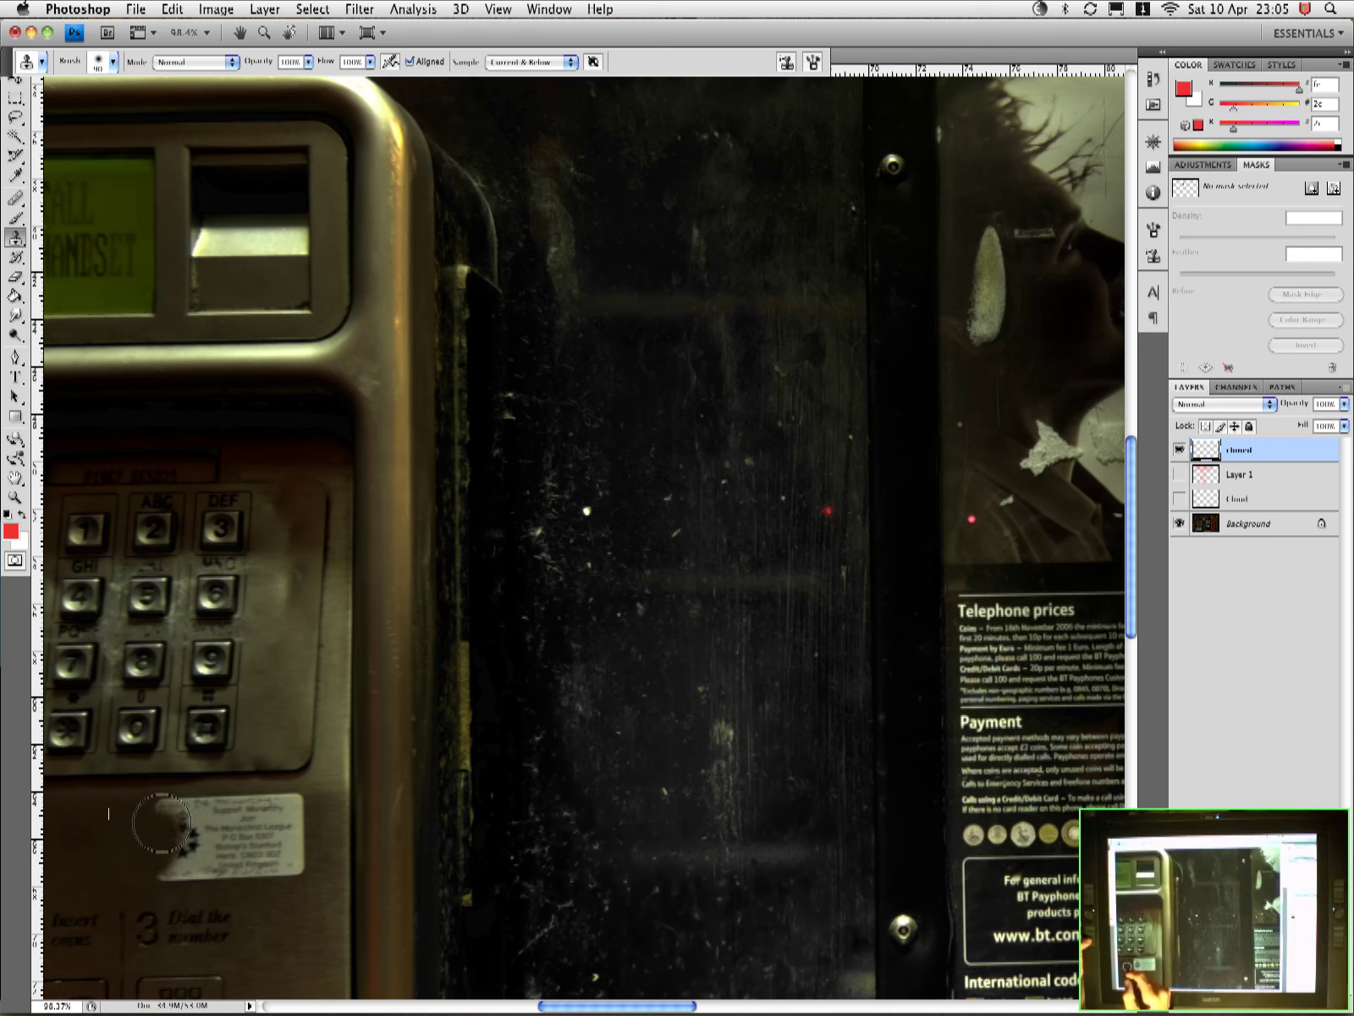
mouse_move(161, 821)
left_mouse_down()
mouse_move(180, 878)
mouse_move(173, 894)
mouse_move(221, 904)
left_mouse_up()
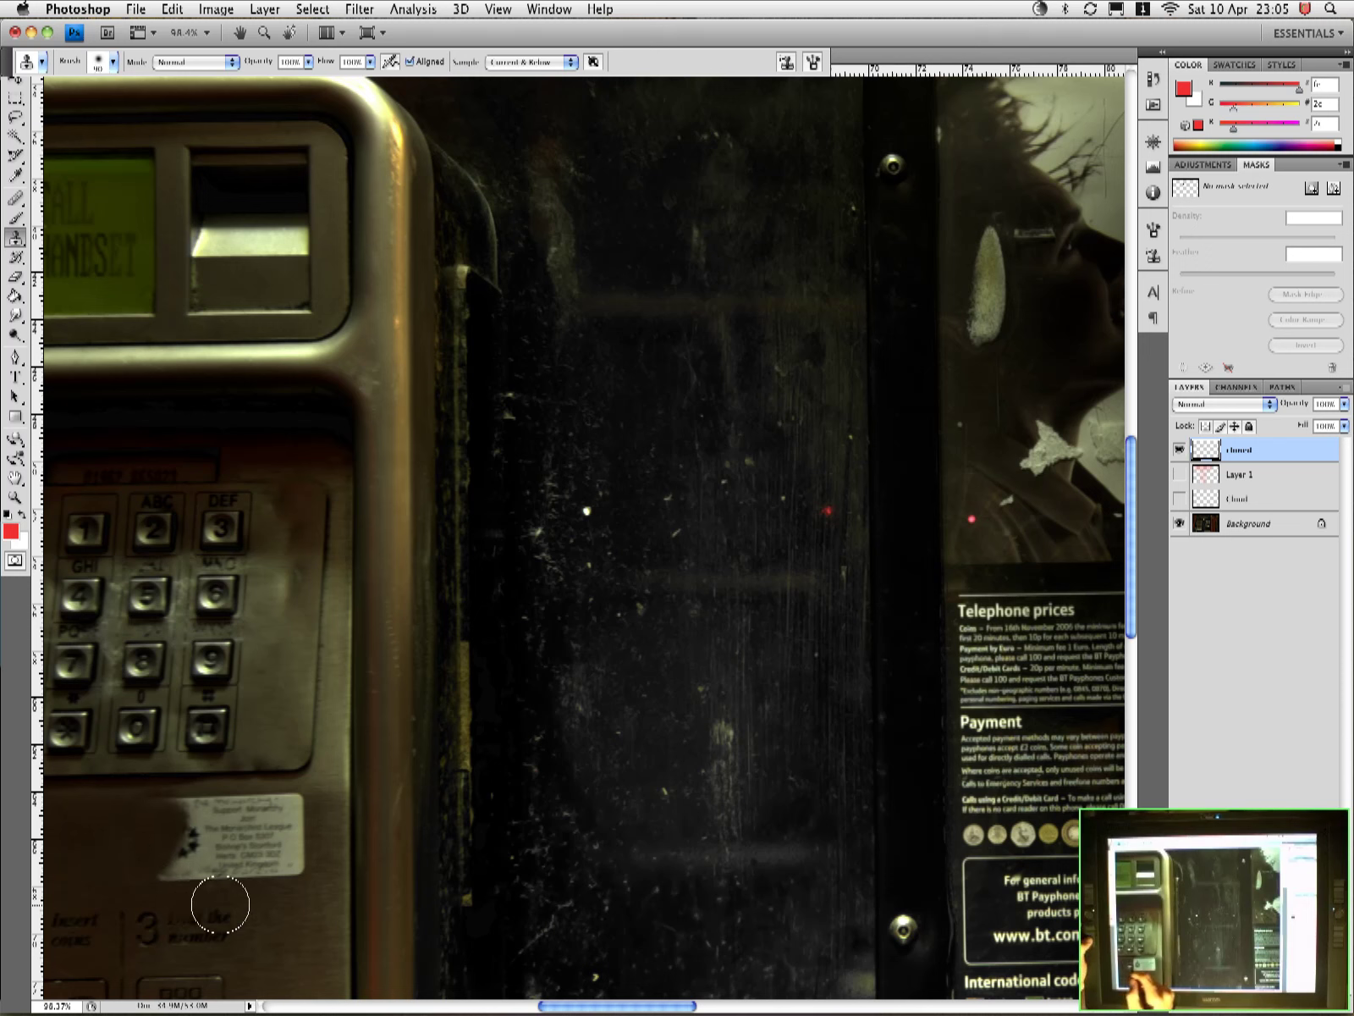
key("super+z")
Try to cover the rest of the phone's label with metal cloned from around it, resampling between strokes
left_click(106, 870, "alt")
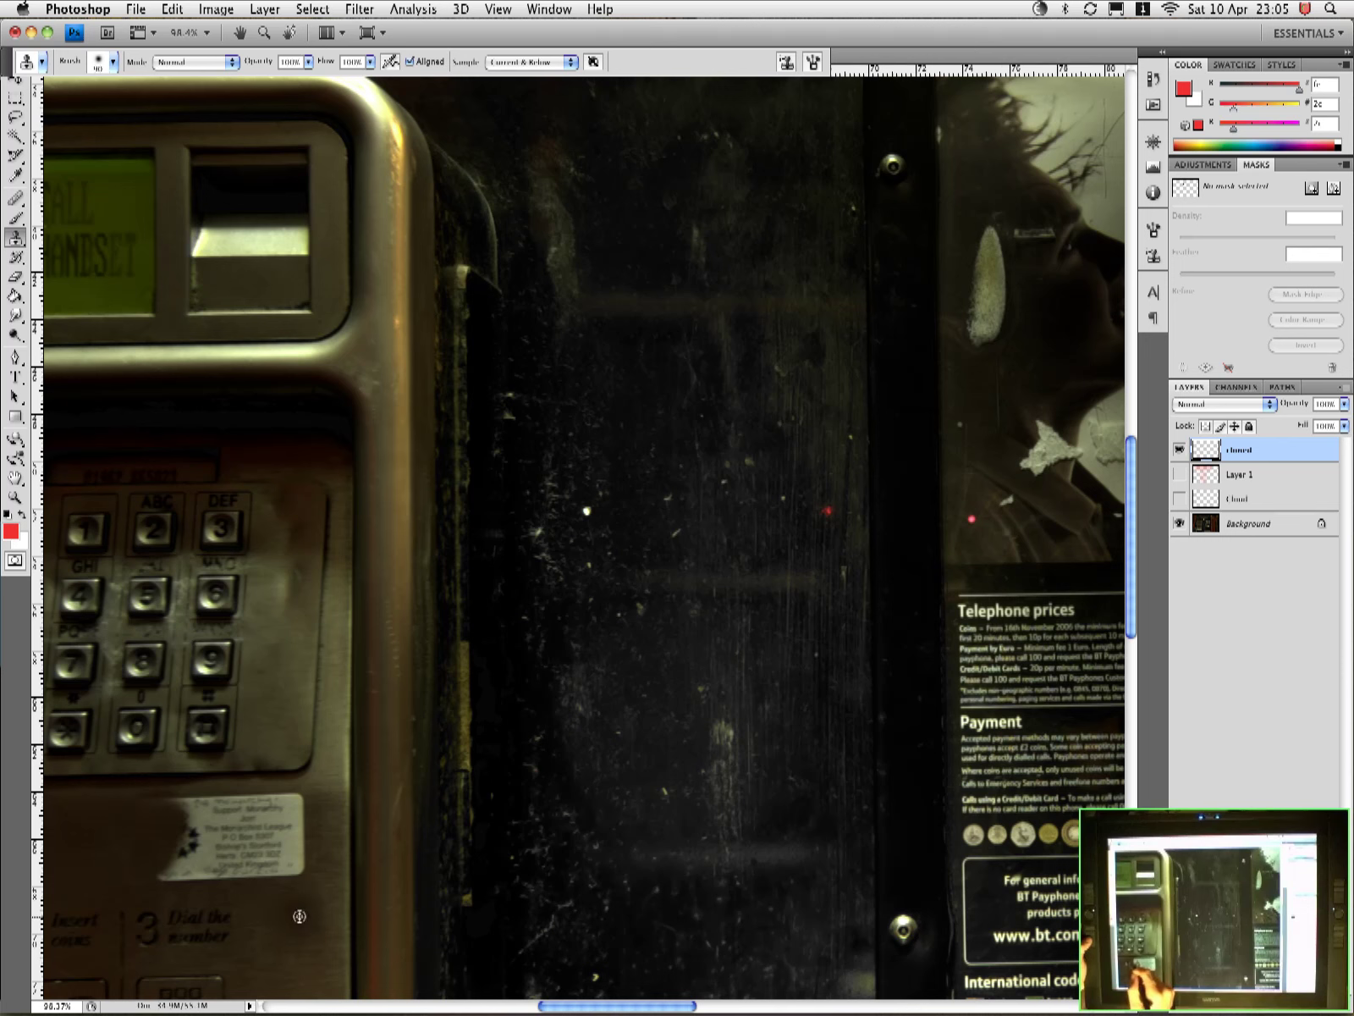
mouse_move(298, 868)
left_mouse_down()
mouse_move(307, 885)
mouse_move(297, 810)
mouse_move(272, 871)
mouse_move(272, 837)
mouse_move(305, 901)
left_mouse_up()
left_click(297, 941, "alt")
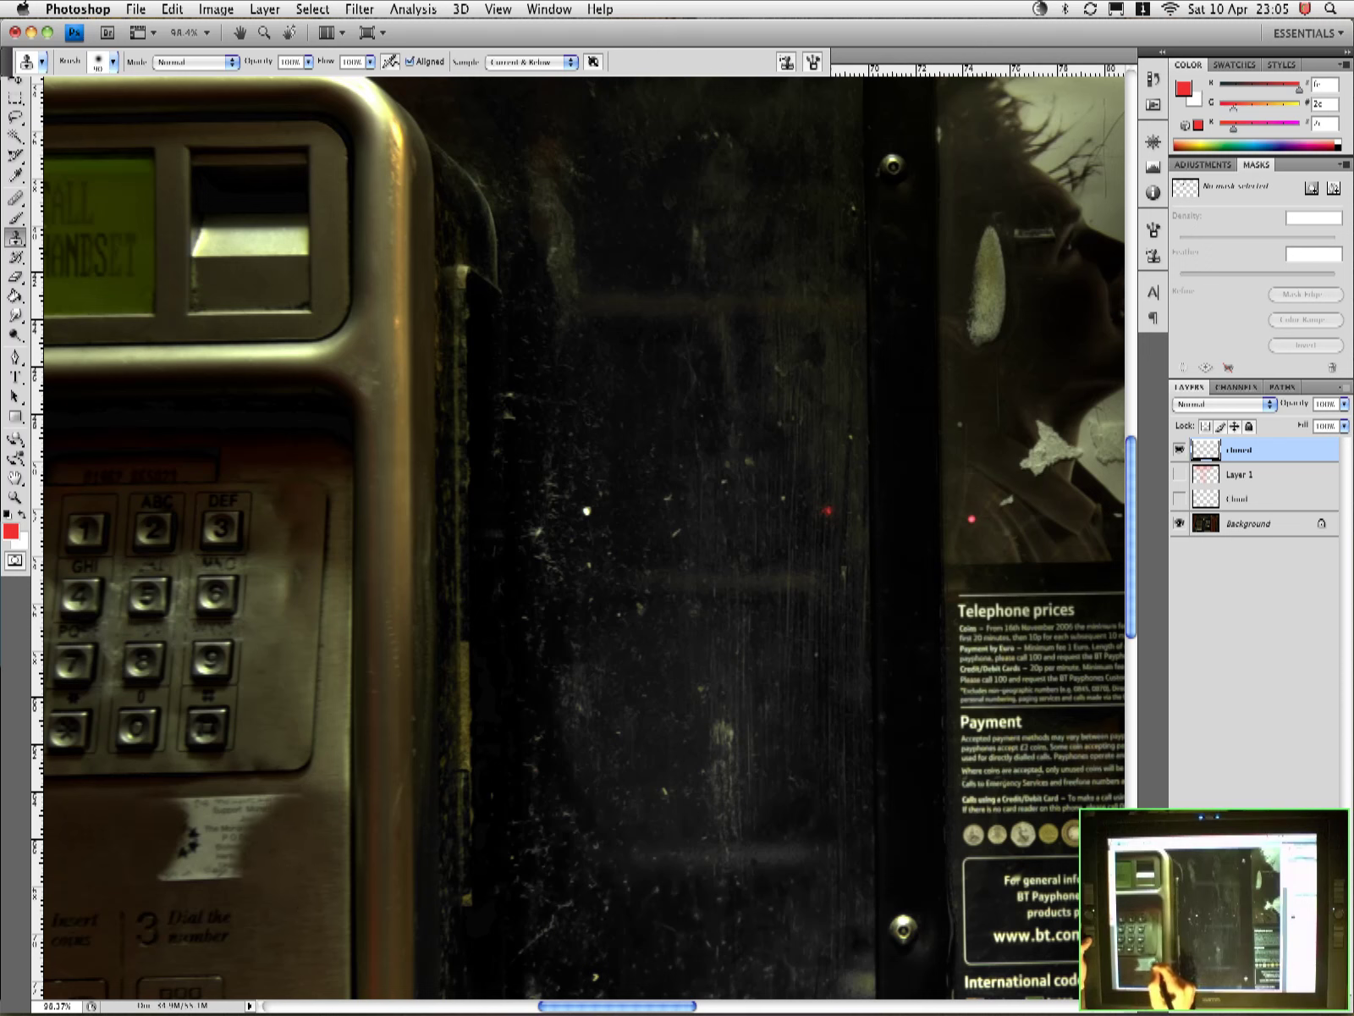
mouse_move(266, 807)
left_mouse_down()
mouse_move(282, 813)
mouse_move(282, 881)
mouse_move(242, 862)
mouse_move(236, 876)
mouse_move(272, 883)
mouse_move(251, 871)
mouse_move(286, 849)
mouse_move(233, 832)
mouse_move(245, 814)
mouse_move(196, 809)
mouse_move(237, 810)
mouse_move(270, 861)
mouse_move(202, 837)
mouse_move(193, 846)
mouse_move(164, 819)
mouse_move(181, 816)
mouse_move(152, 879)
mouse_move(179, 872)
mouse_move(196, 842)
mouse_move(159, 842)
mouse_move(177, 844)
left_mouse_up()
left_click(94, 843, "alt")
left_click(115, 861, "alt")
left_click(111, 848, "alt")
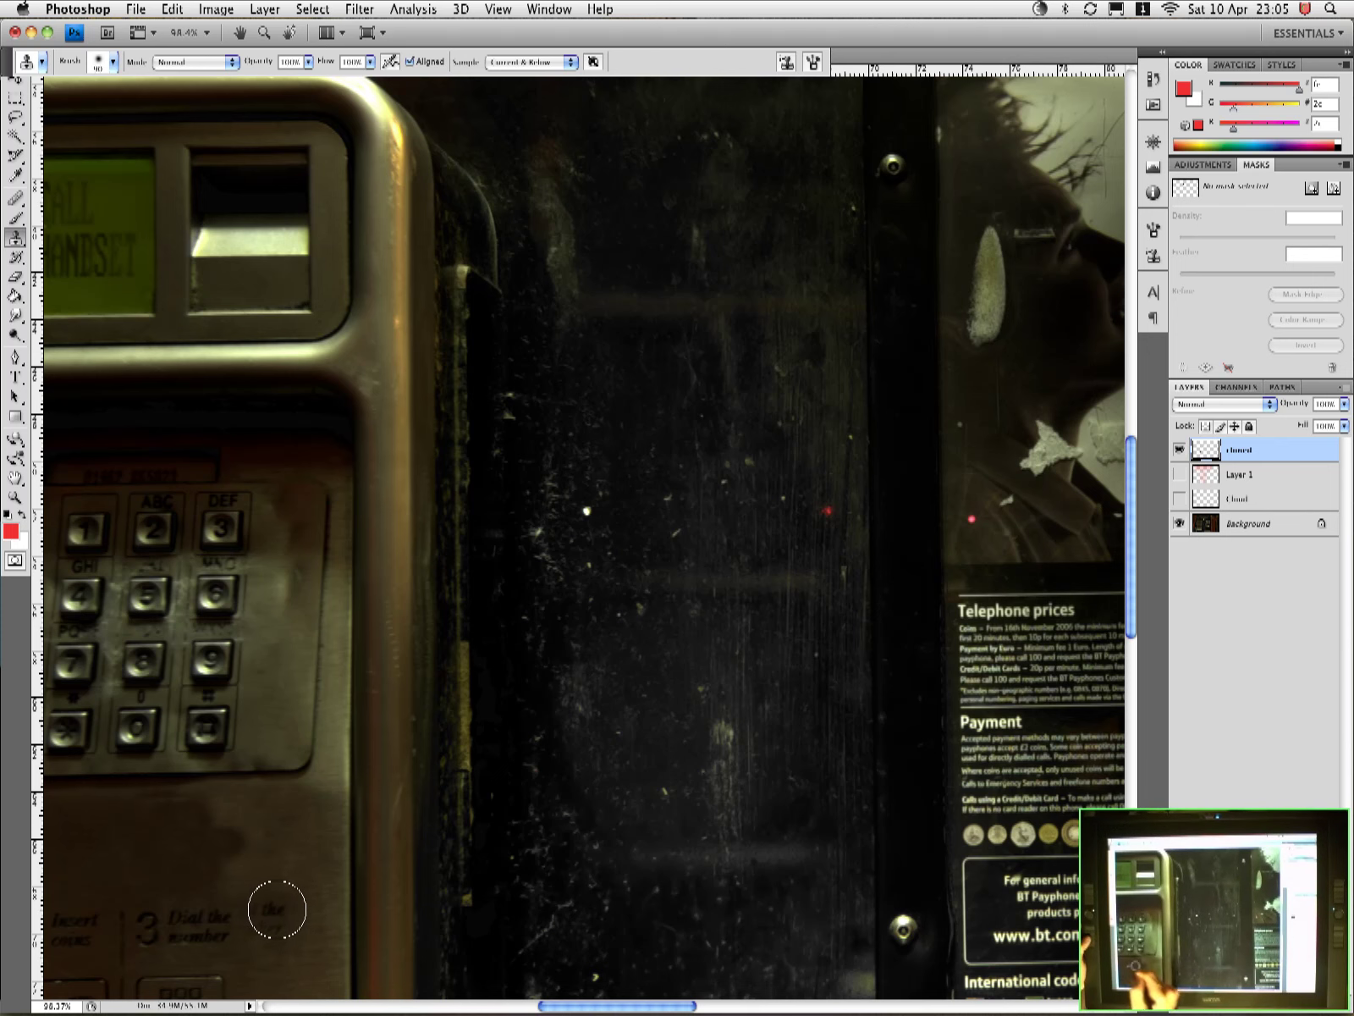
Switch to the Healing Brush, enlarge it to 100 and try to blend the cloned patch below the keypad
scroll(274, 910, "up", 3)
scroll(280, 906, "down", 5)
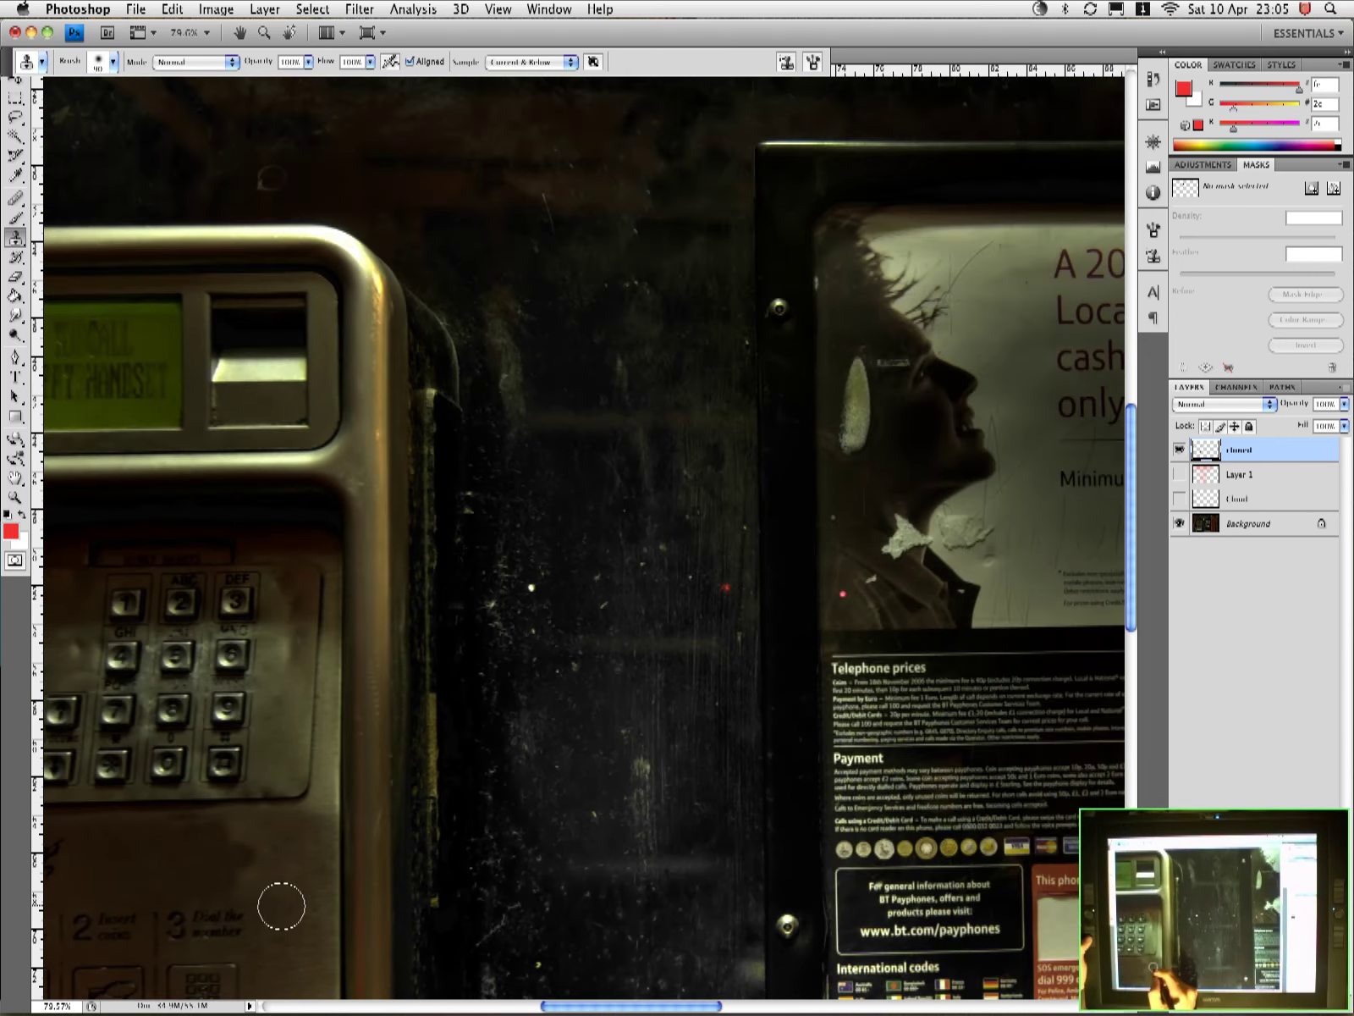
scroll(284, 908, "up", 3)
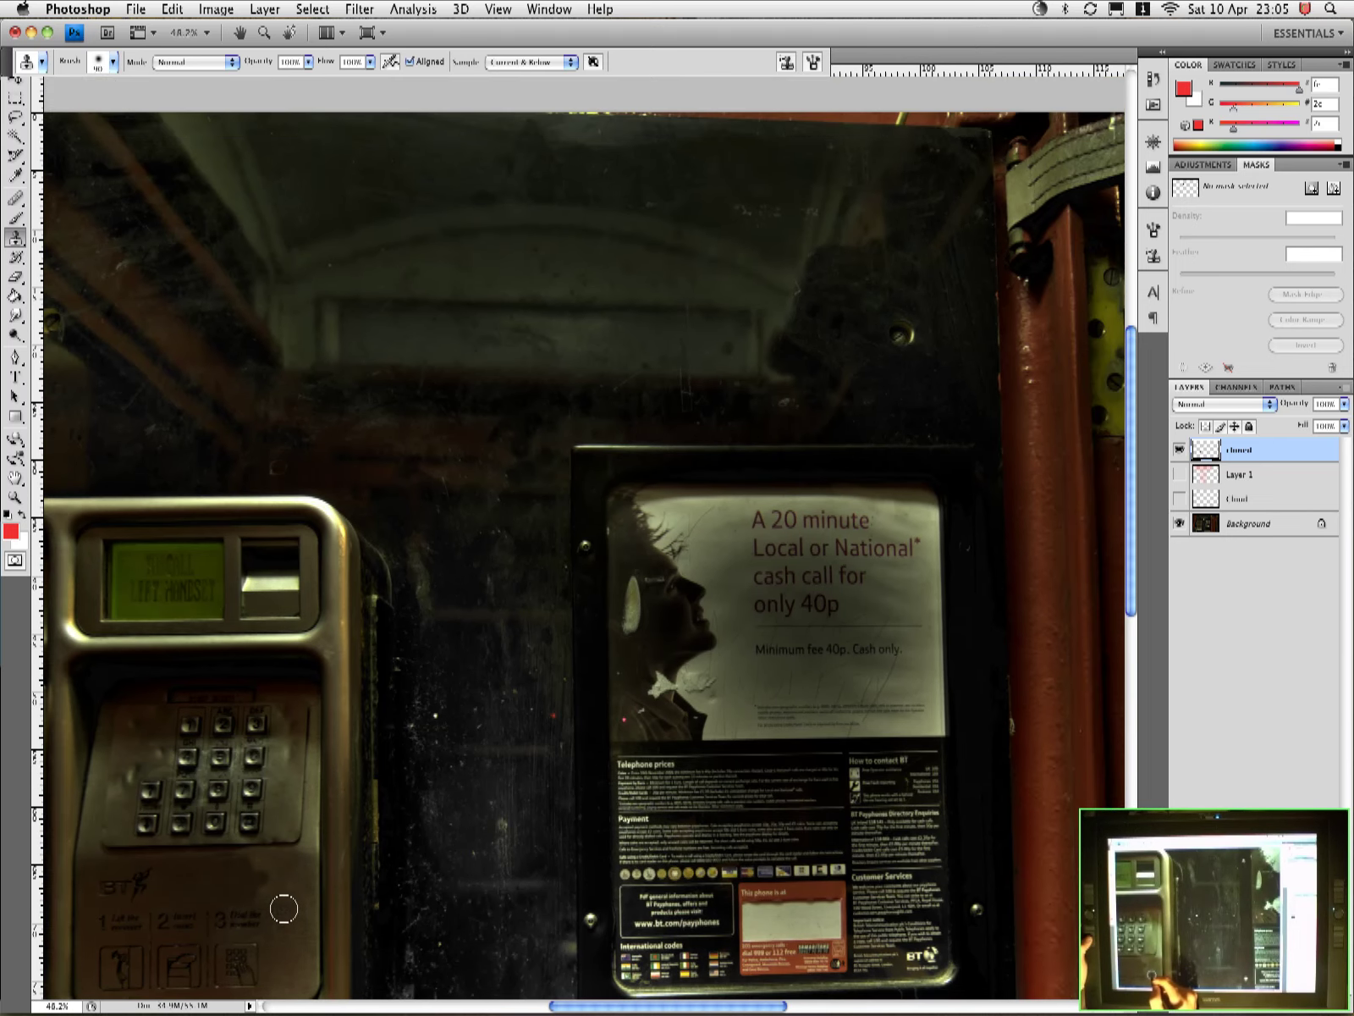
scroll(285, 907, "up", 1)
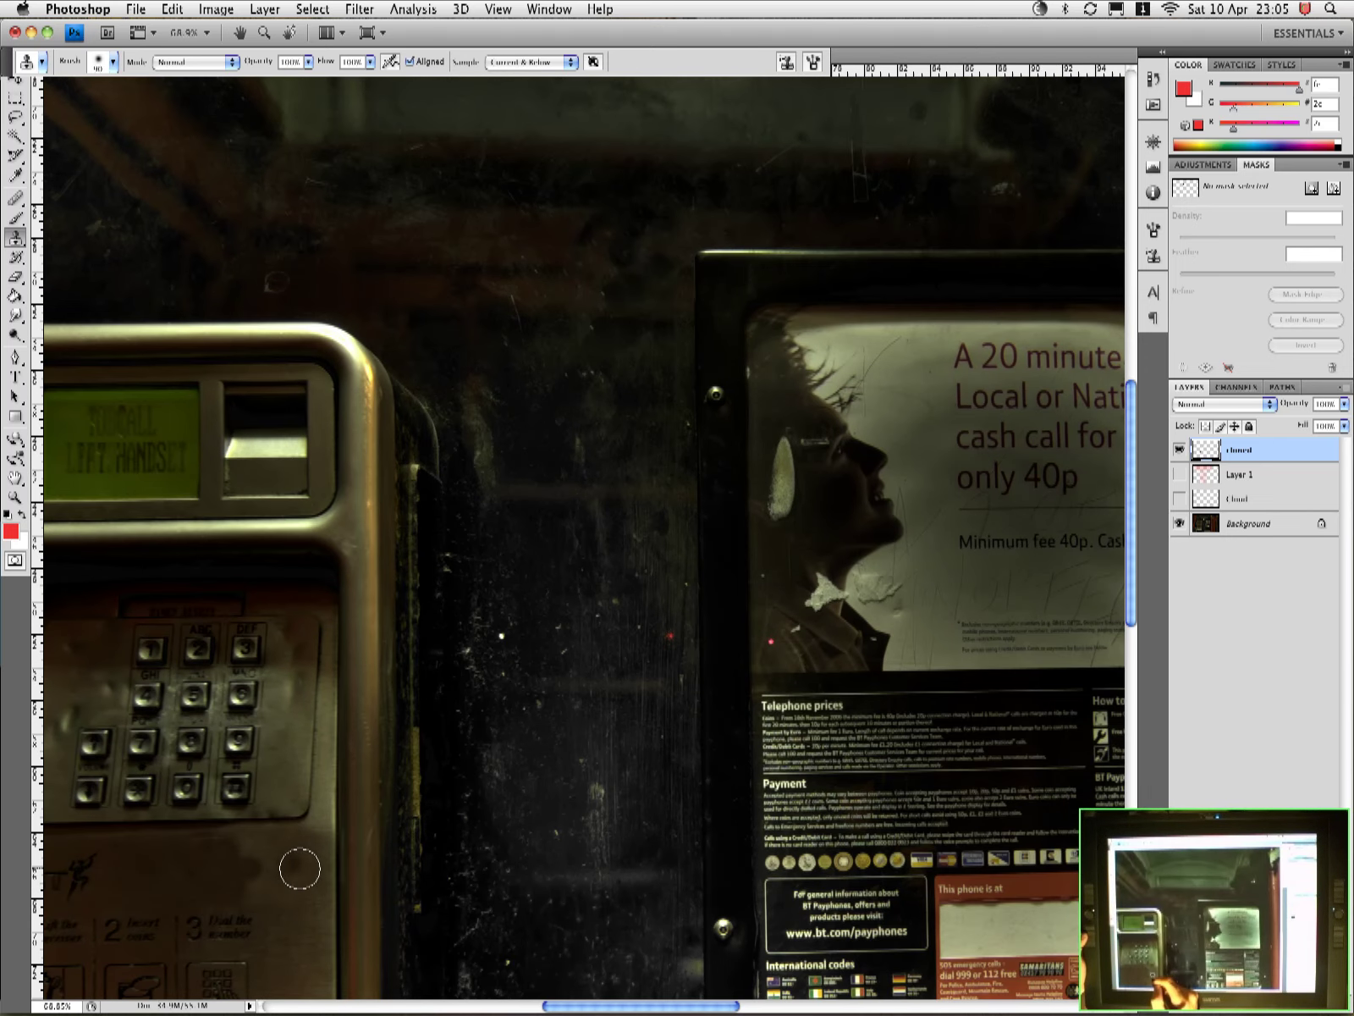
right_click(300, 868)
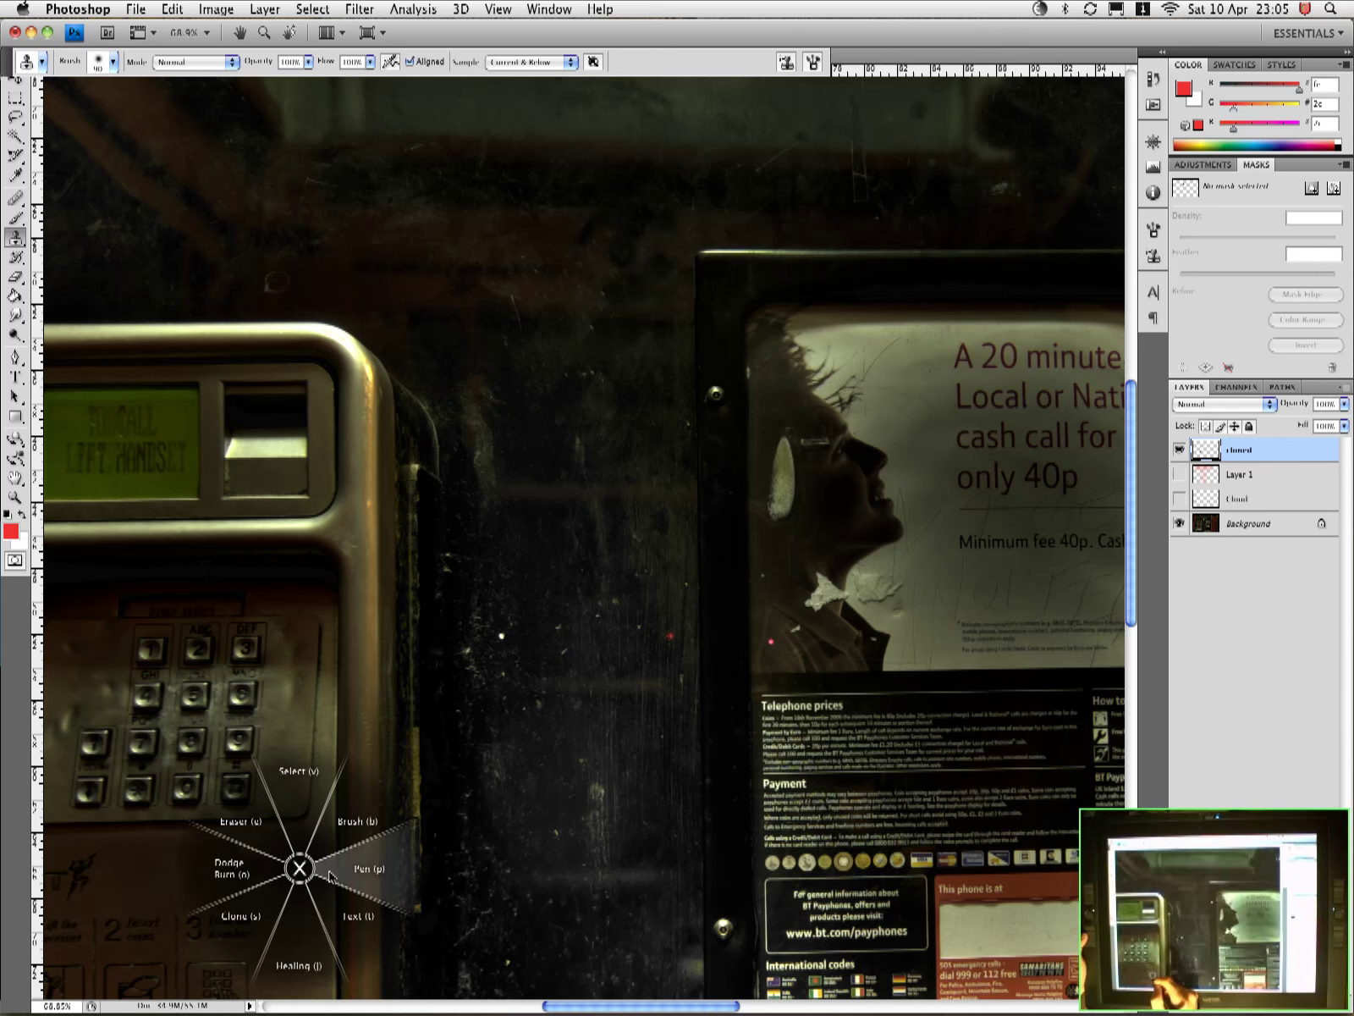
left_click(302, 963)
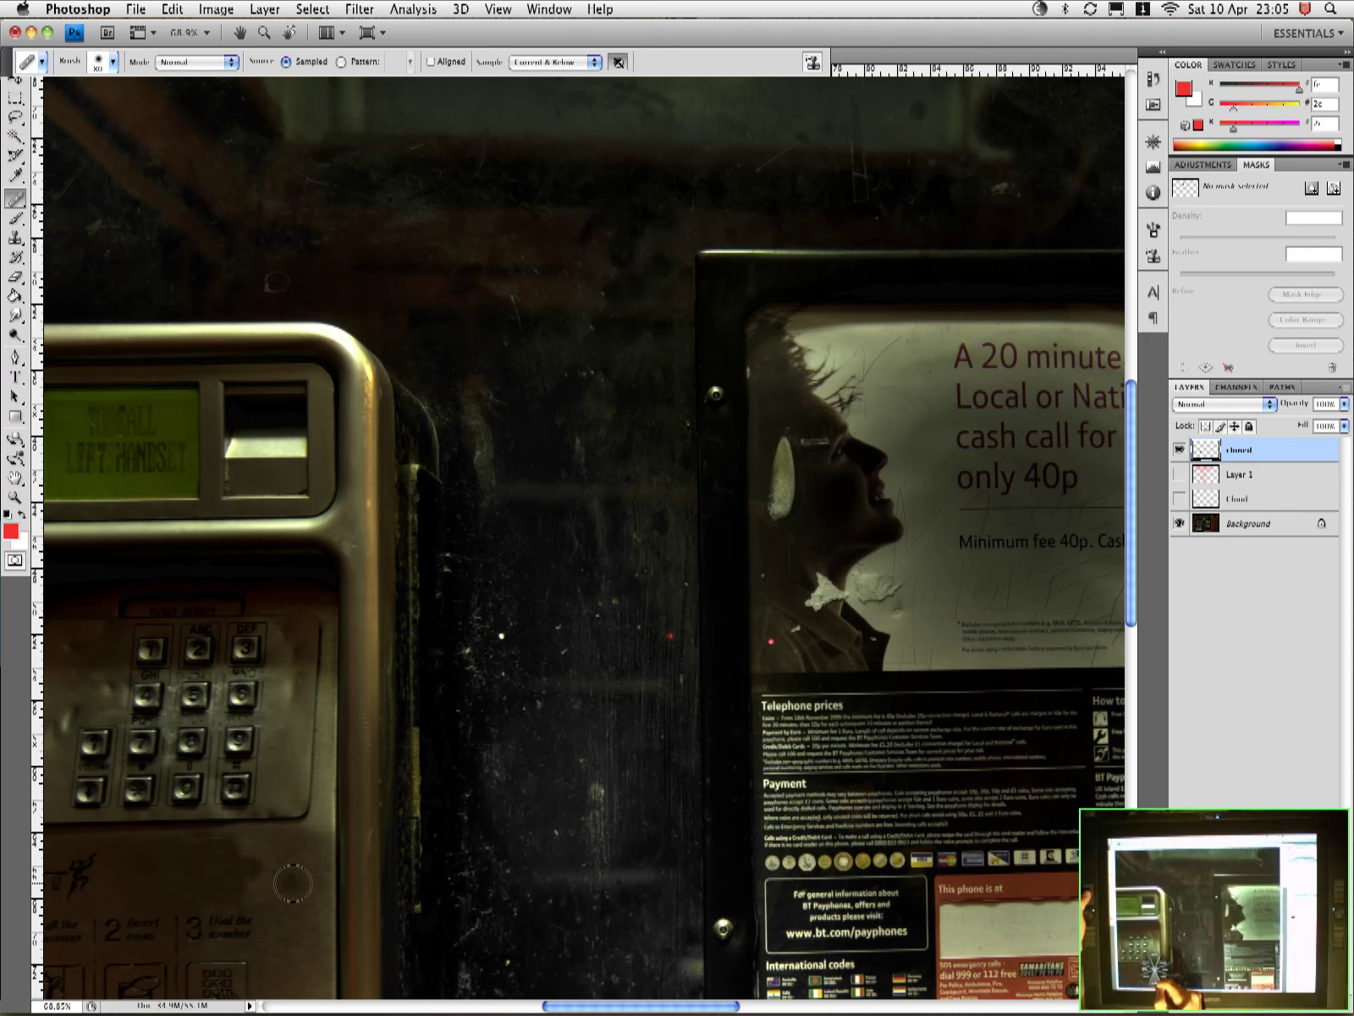
key("]")
key("]")
key("]")
key("]")
key("]")
key("]")
key("]")
key("]")
key("]")
key("]")
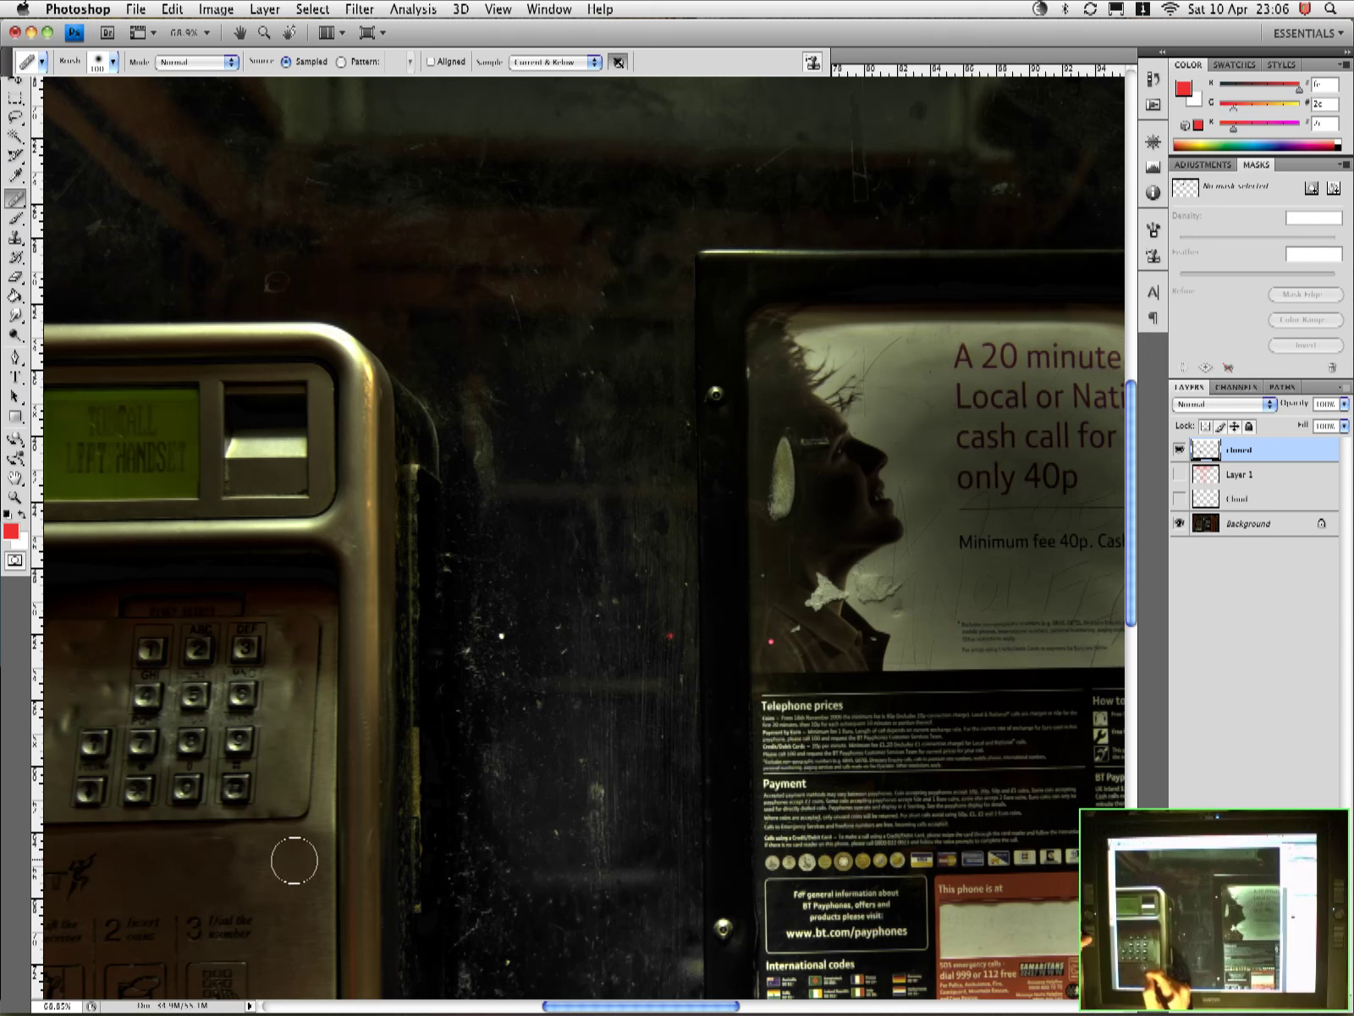
Undo all the cloning and healing strokes made over the label on the phone
key("super+alt+z")
key("super+alt+z")
key("super+alt+z")
key("super+alt+z")
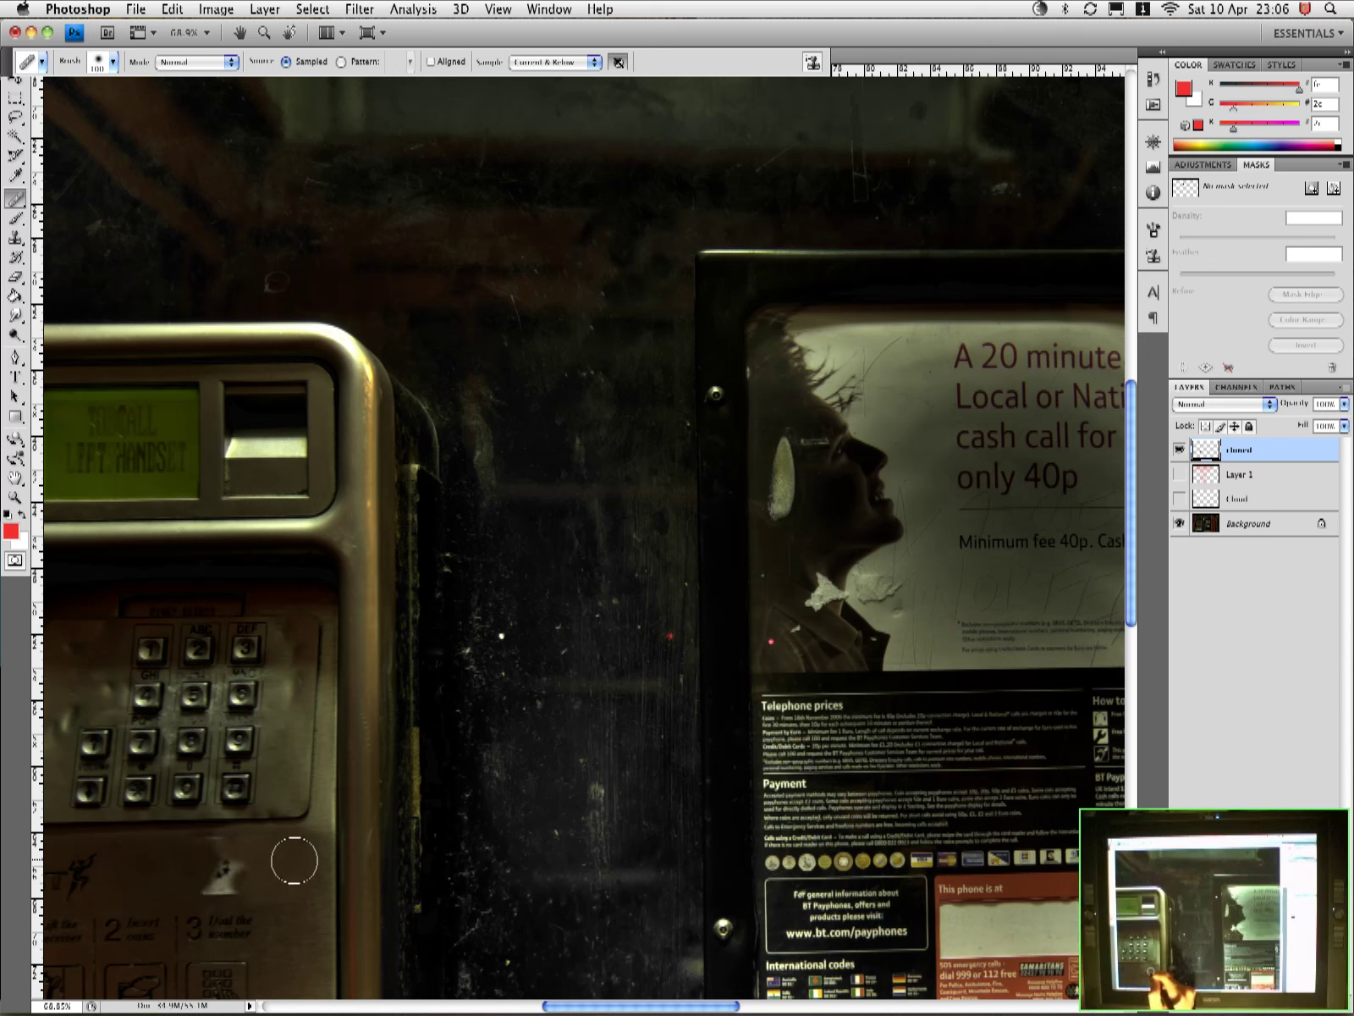
key("super+alt+z")
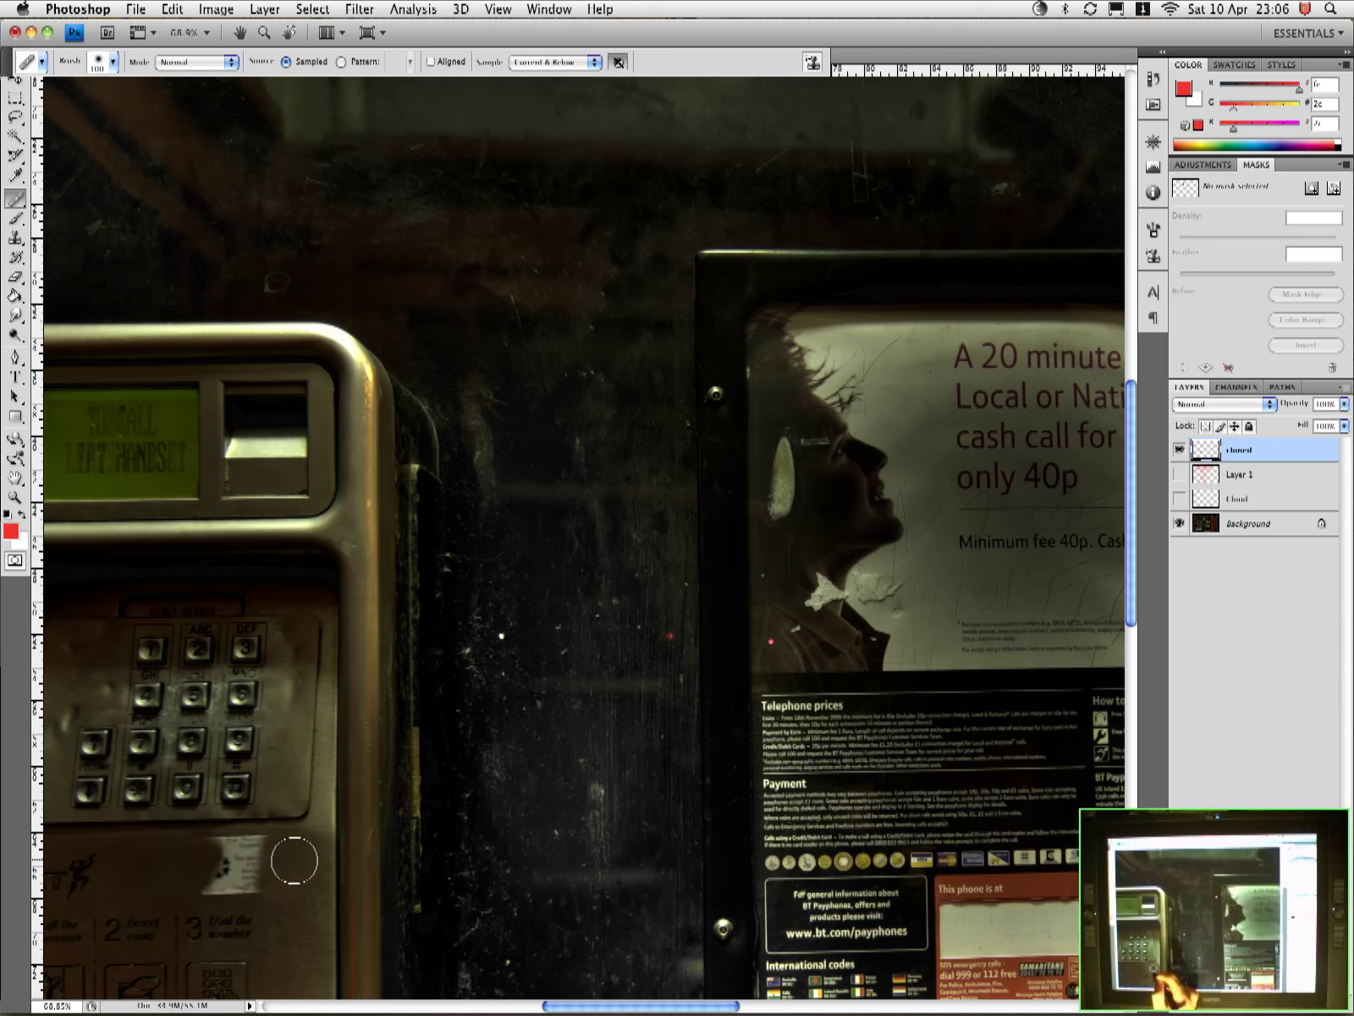
key("super+alt+z")
key("super+alt+z")
key("super+alt+z")
key("super+alt+z")
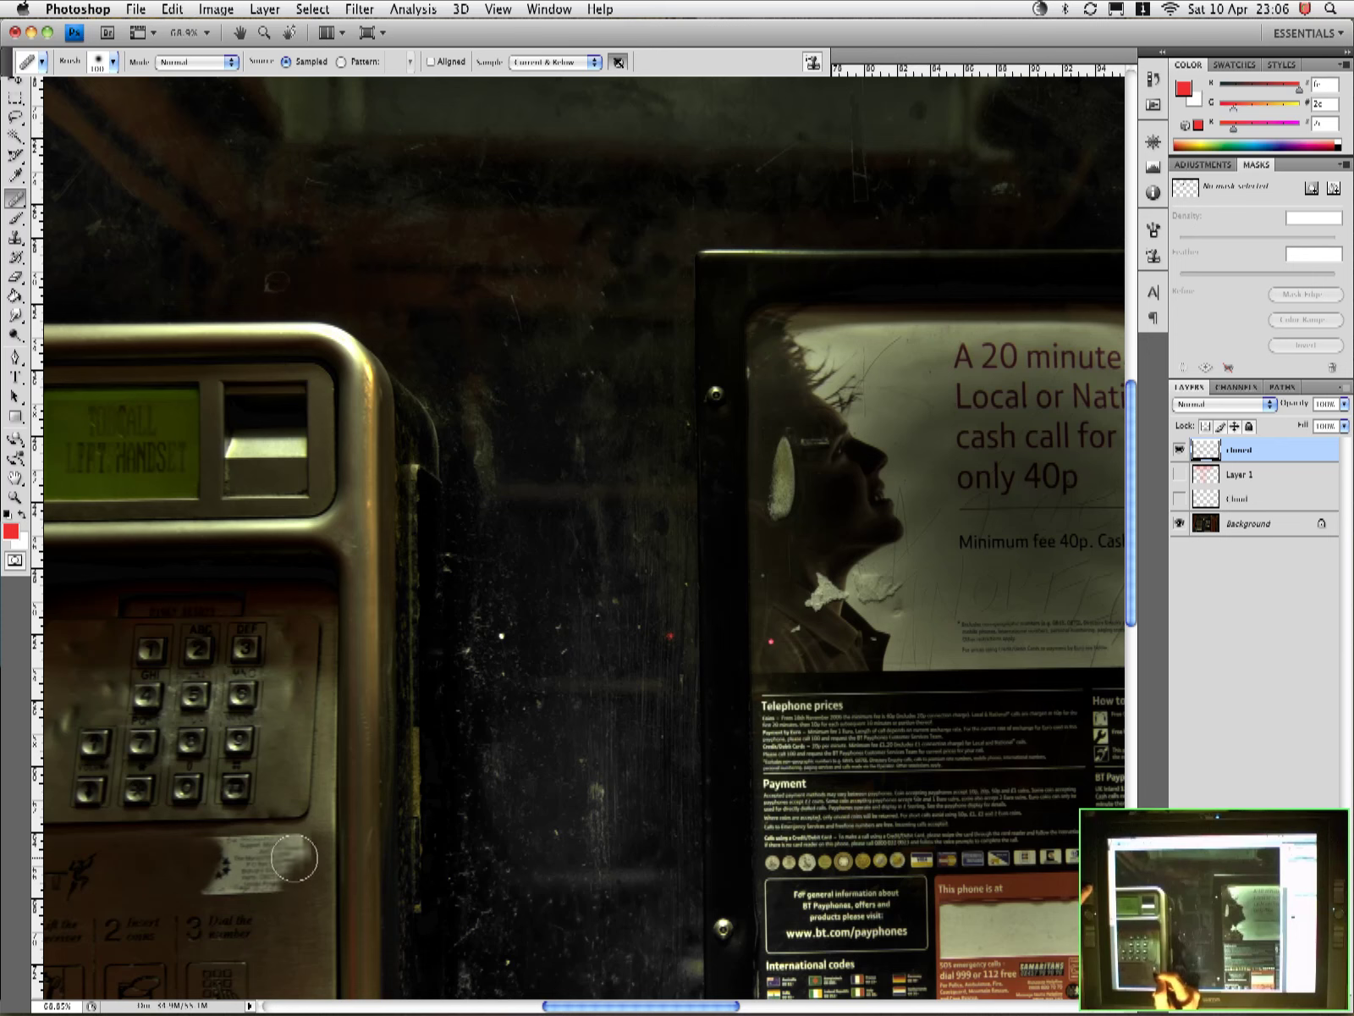
key("super+alt+z")
key("super+alt+z")
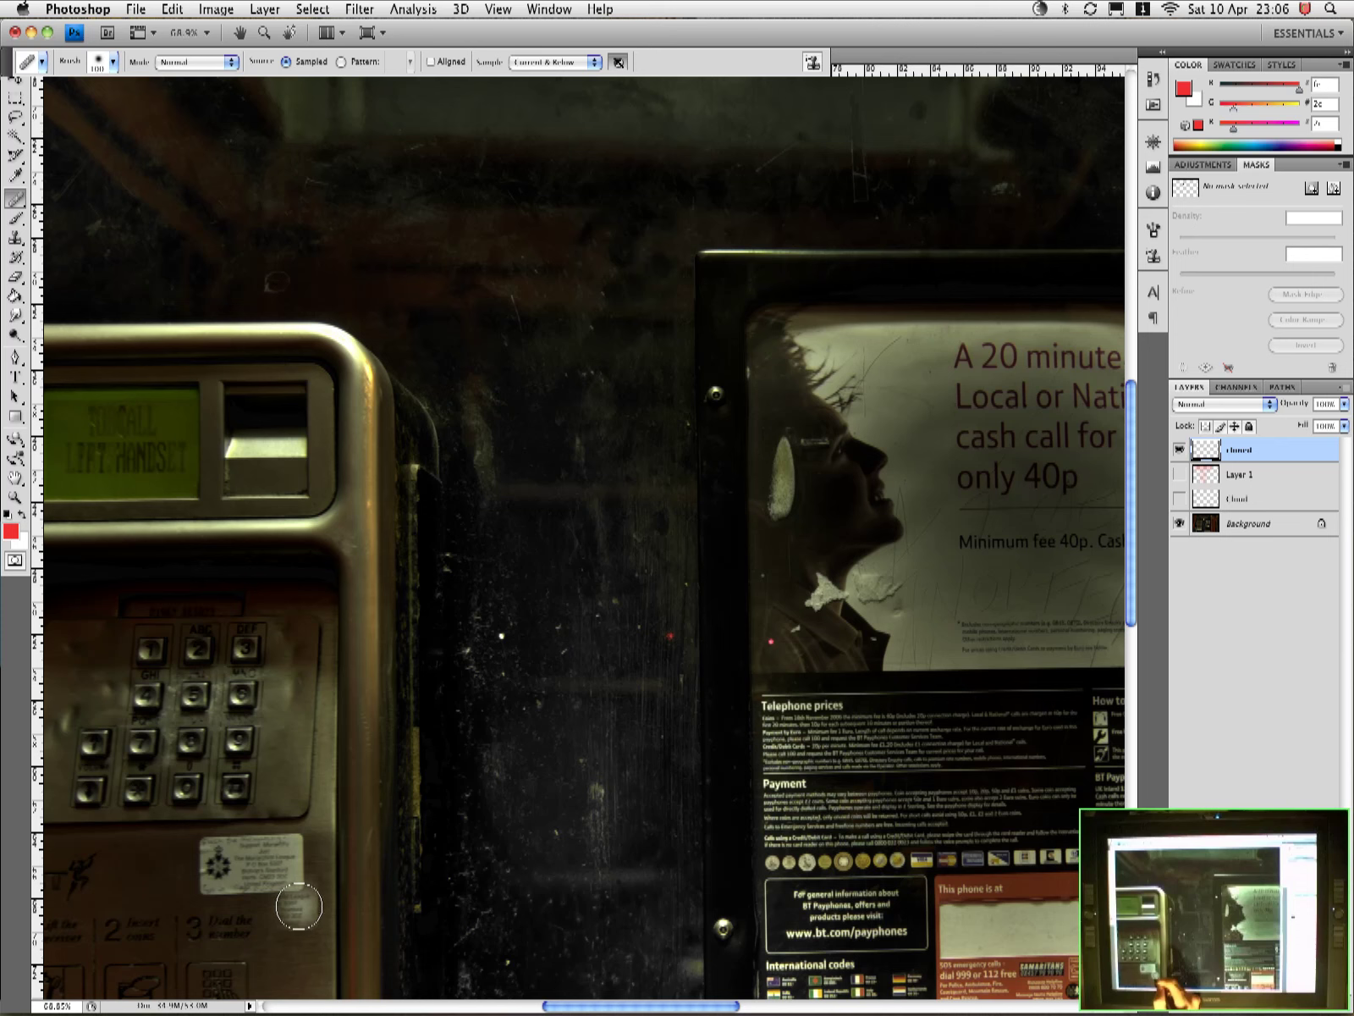
Switch to the Patch tool, outline the label below the phone's keypad and try to patch it on the empty cloning layer
left_click(16, 199)
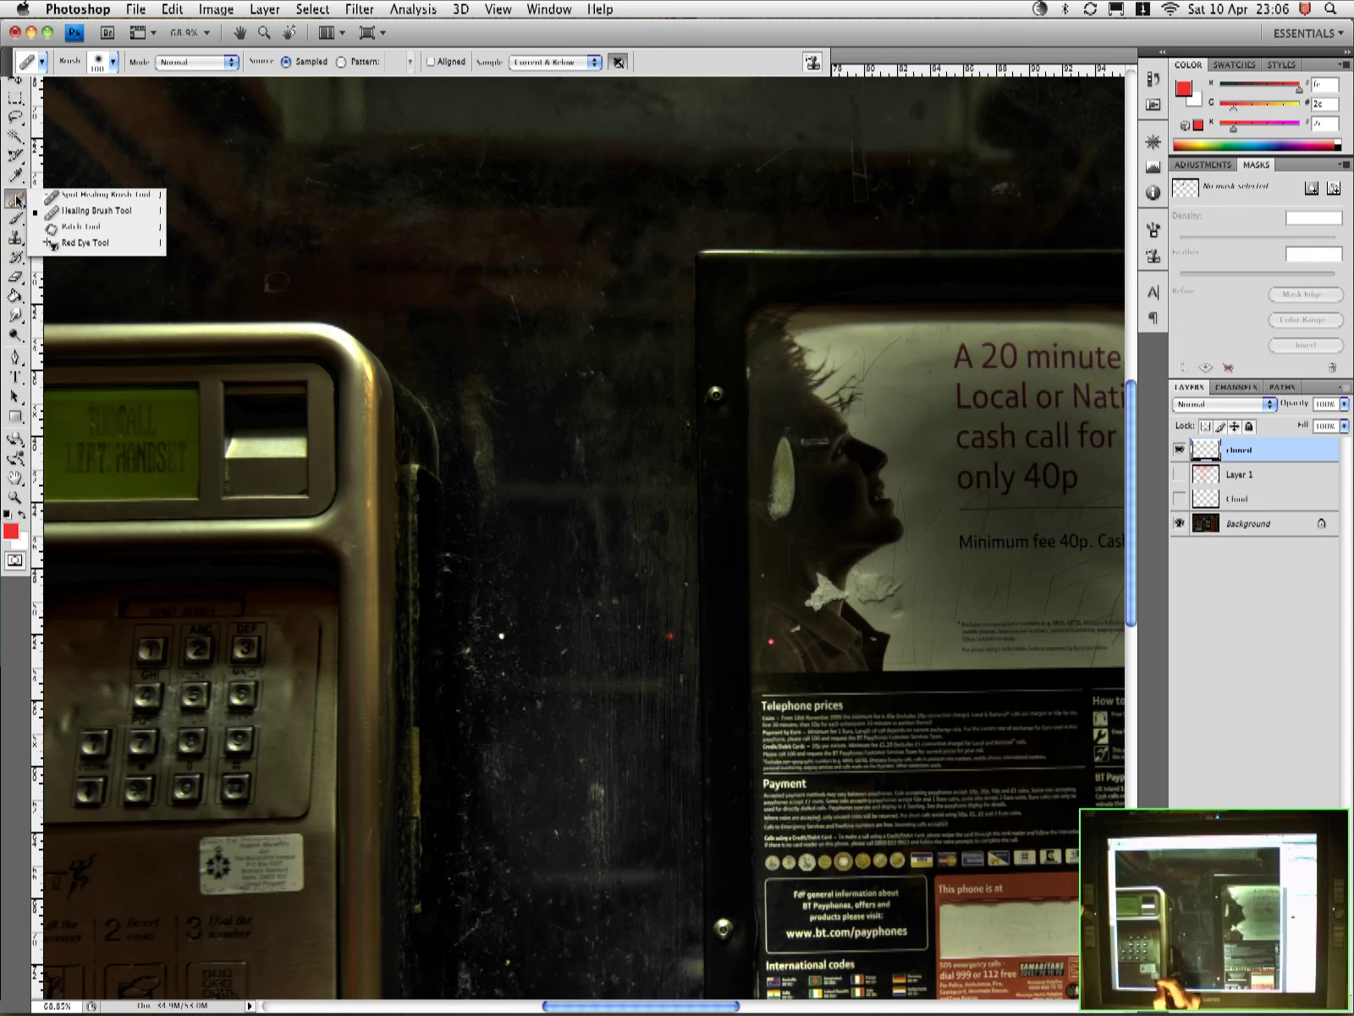
left_click(72, 226)
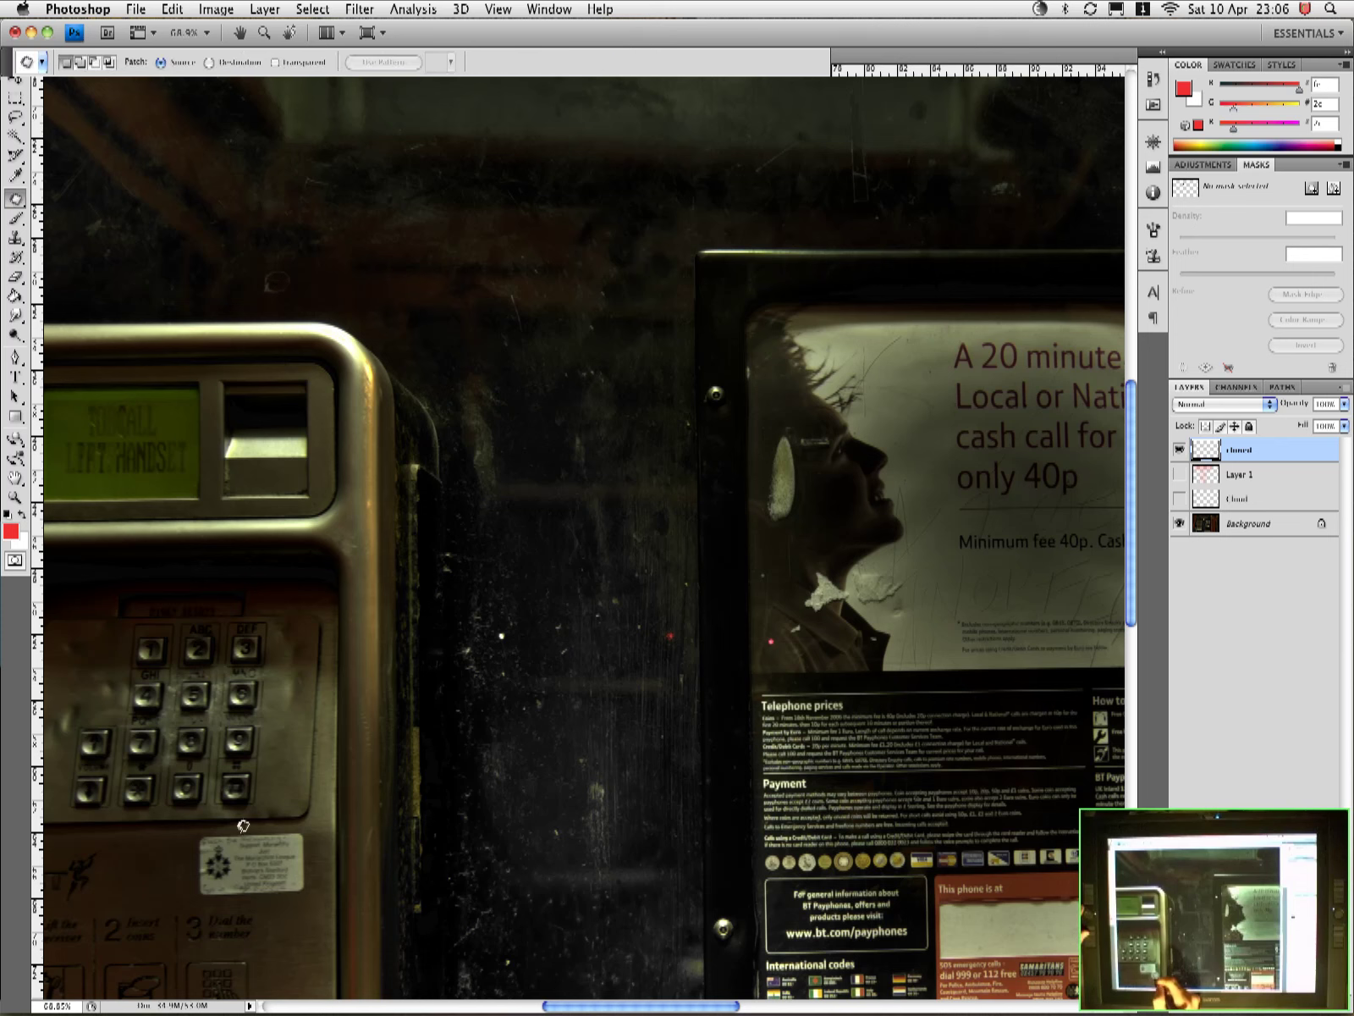
mouse_move(204, 824)
left_mouse_down()
mouse_move(308, 833)
mouse_move(305, 885)
mouse_move(257, 898)
left_mouse_up()
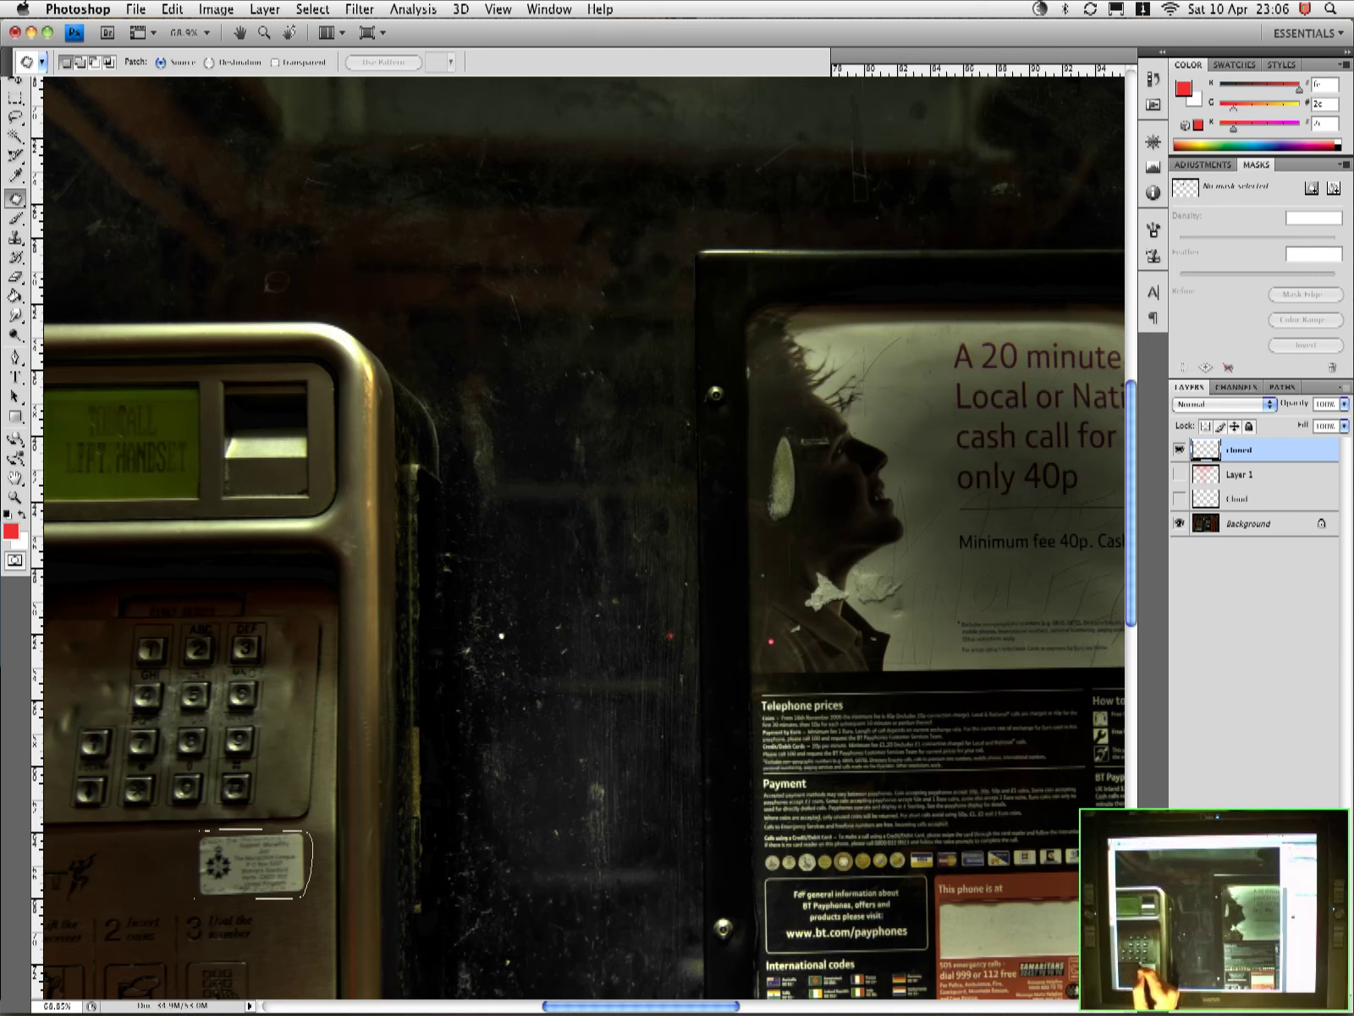
left_click_drag(193, 855, 202, 829)
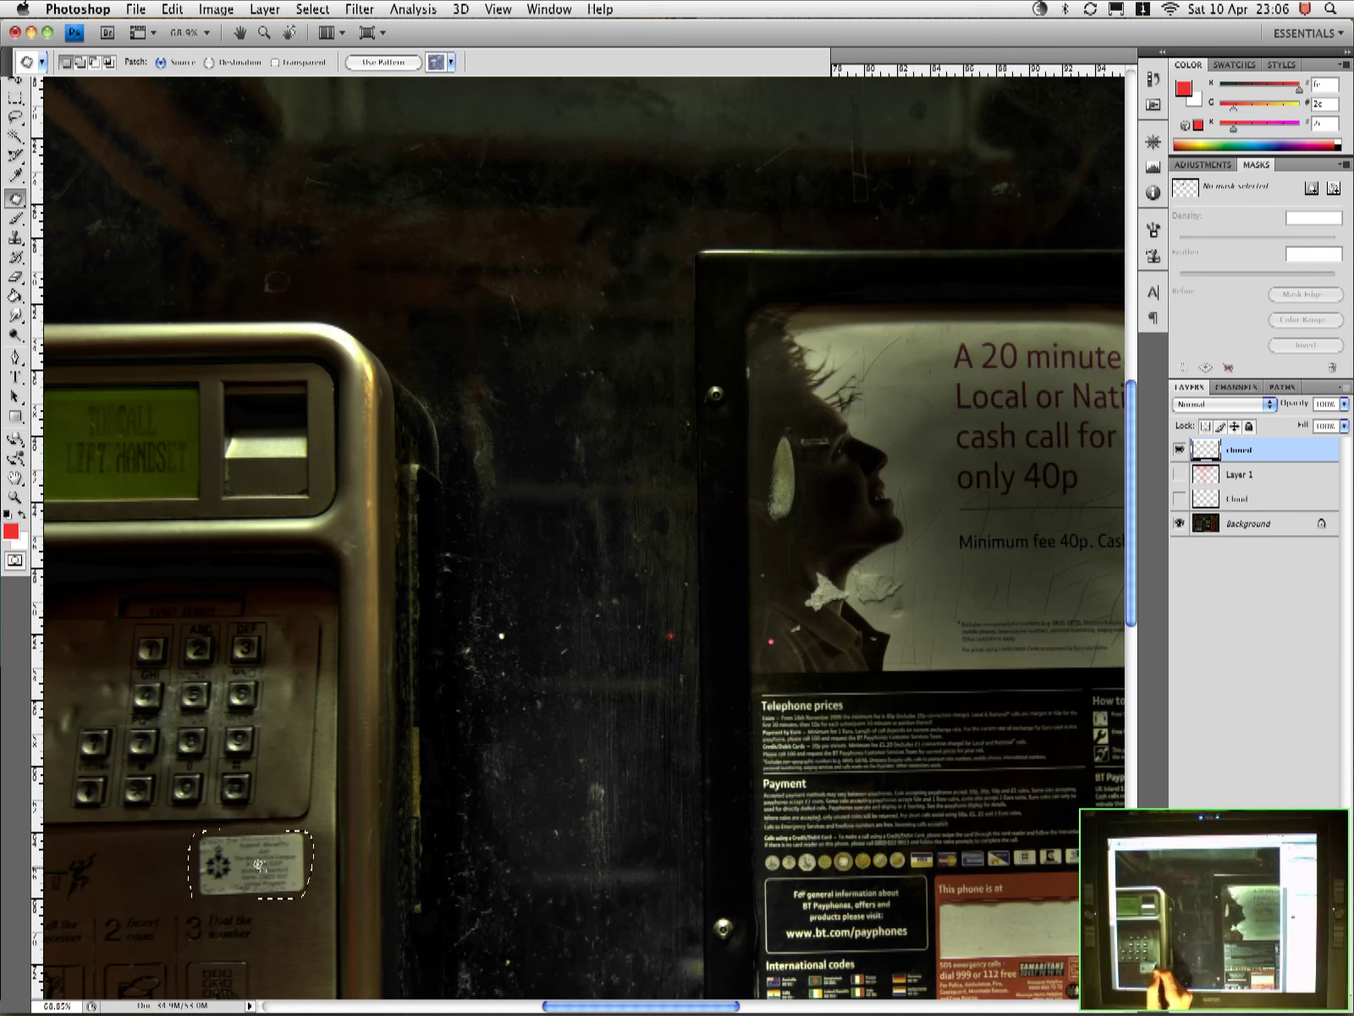
left_click(259, 874)
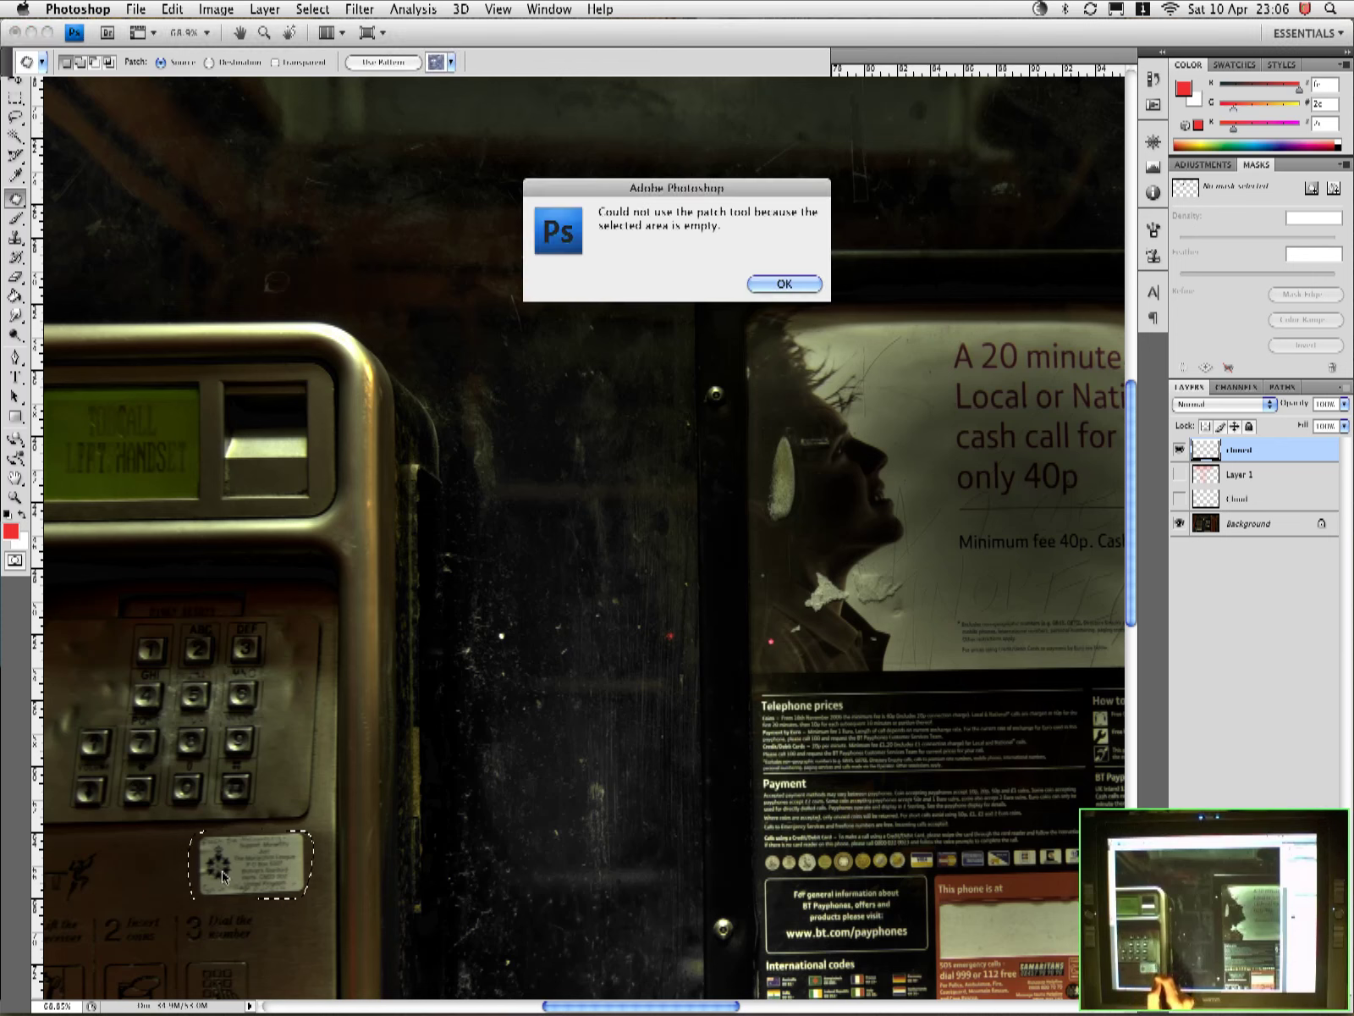
left_click(783, 284)
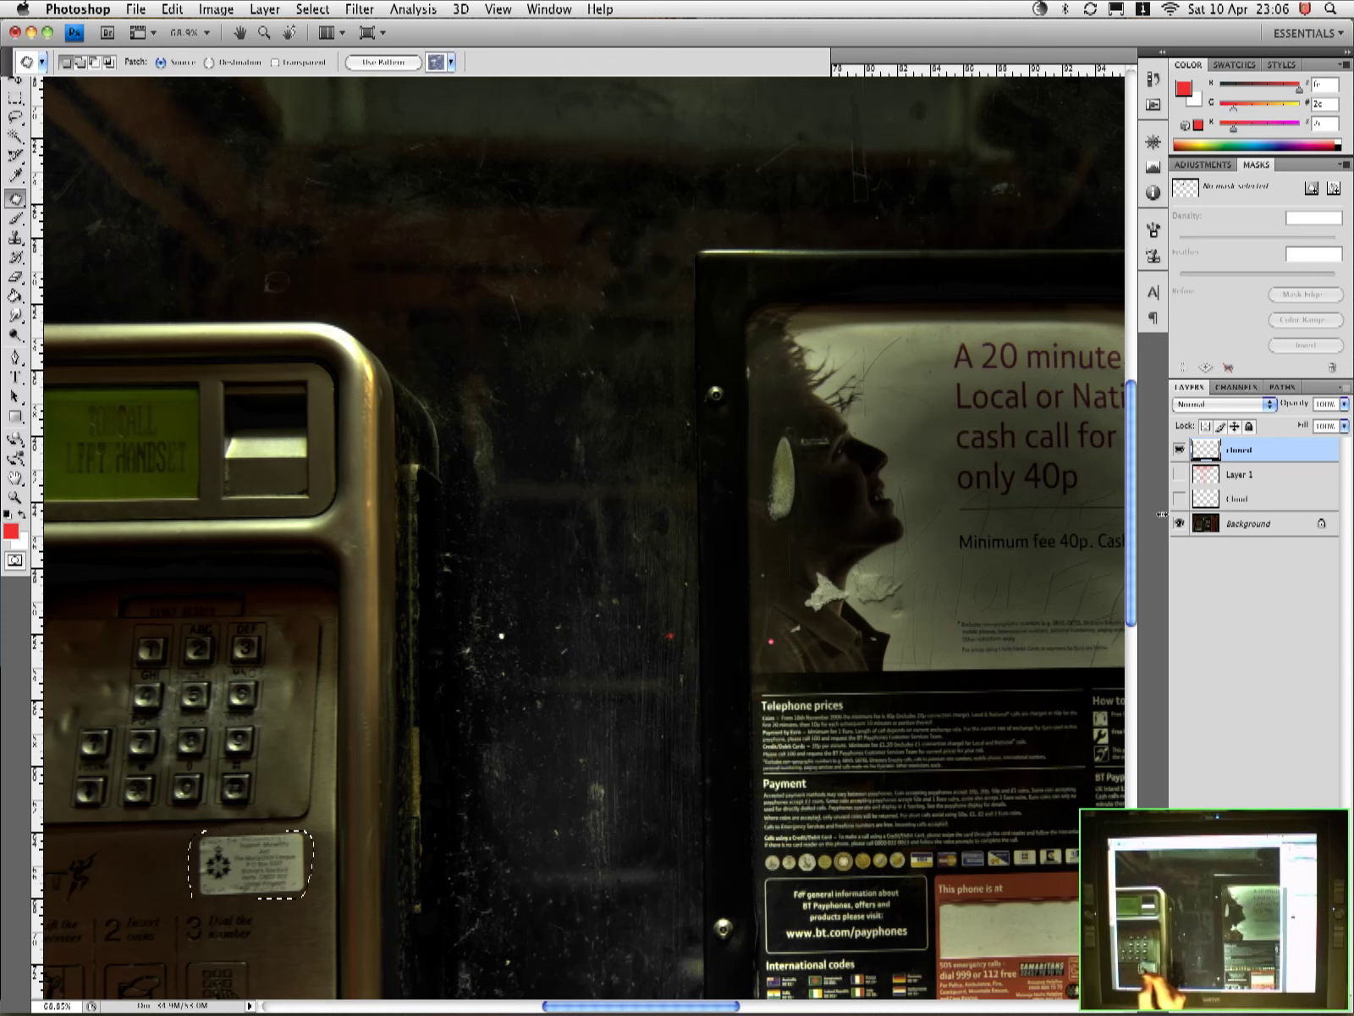
On the Background layer, patch the label with metal from beside it, and patch out the duplicated logo figure
left_click(1216, 526)
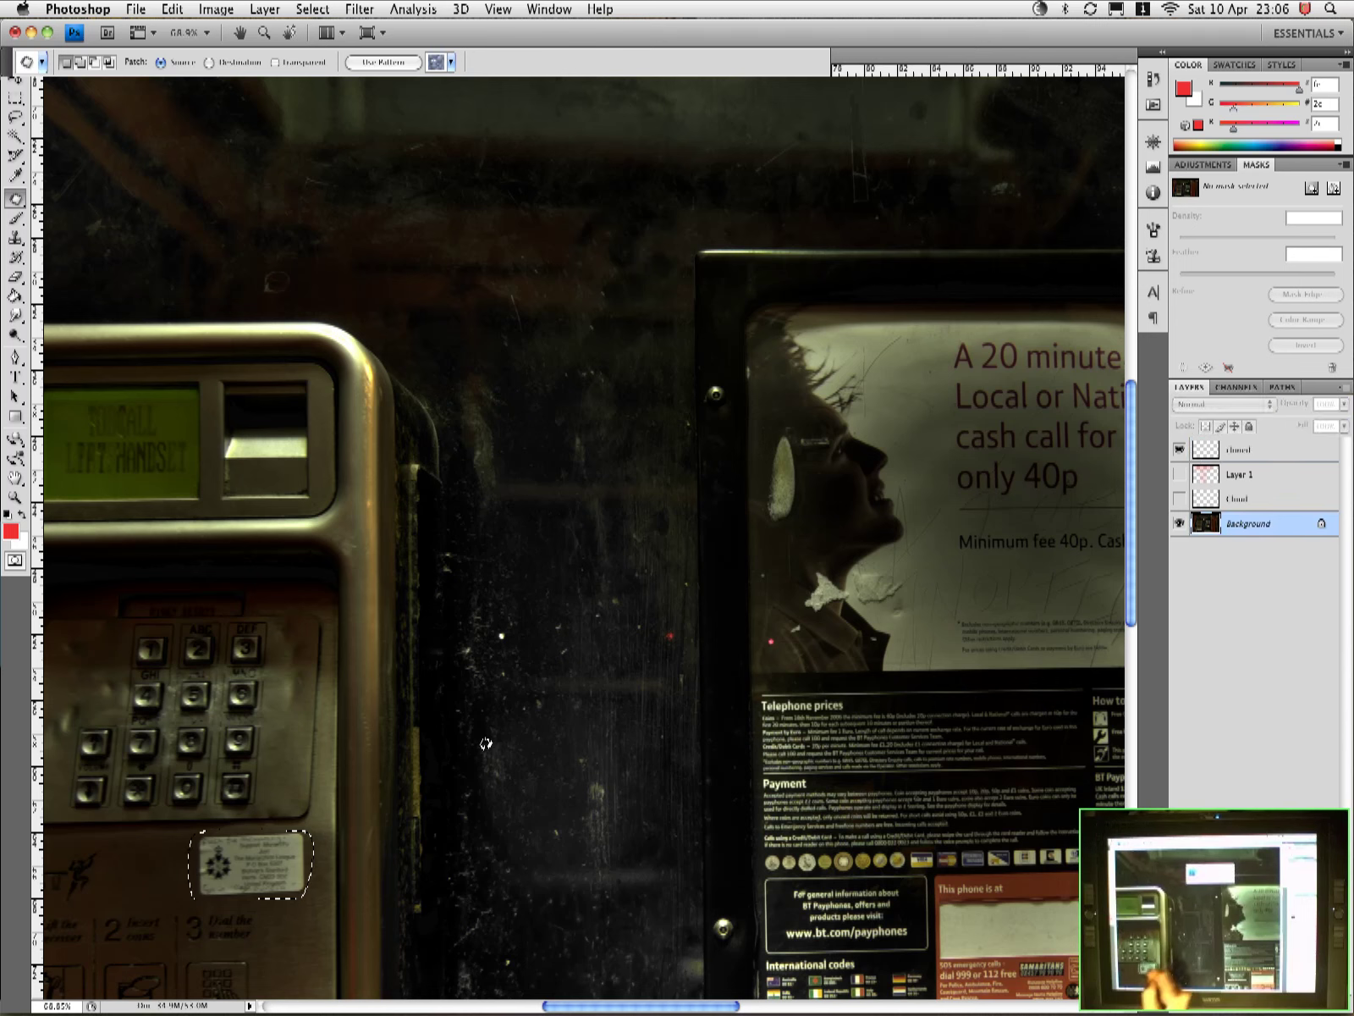
left_click_drag(268, 876, 149, 882)
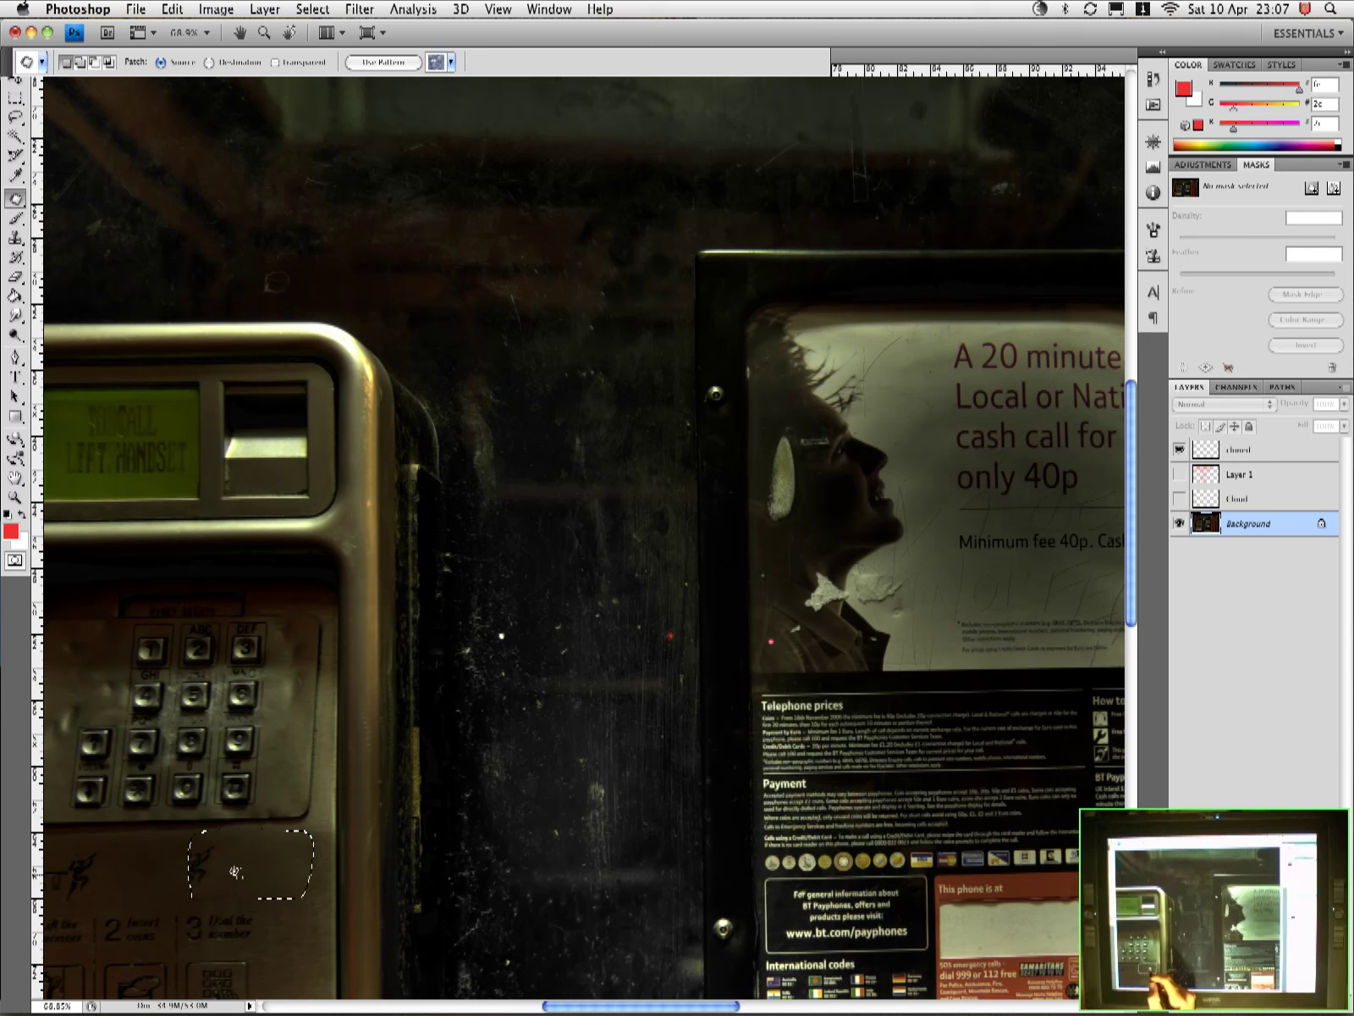
key("super+d")
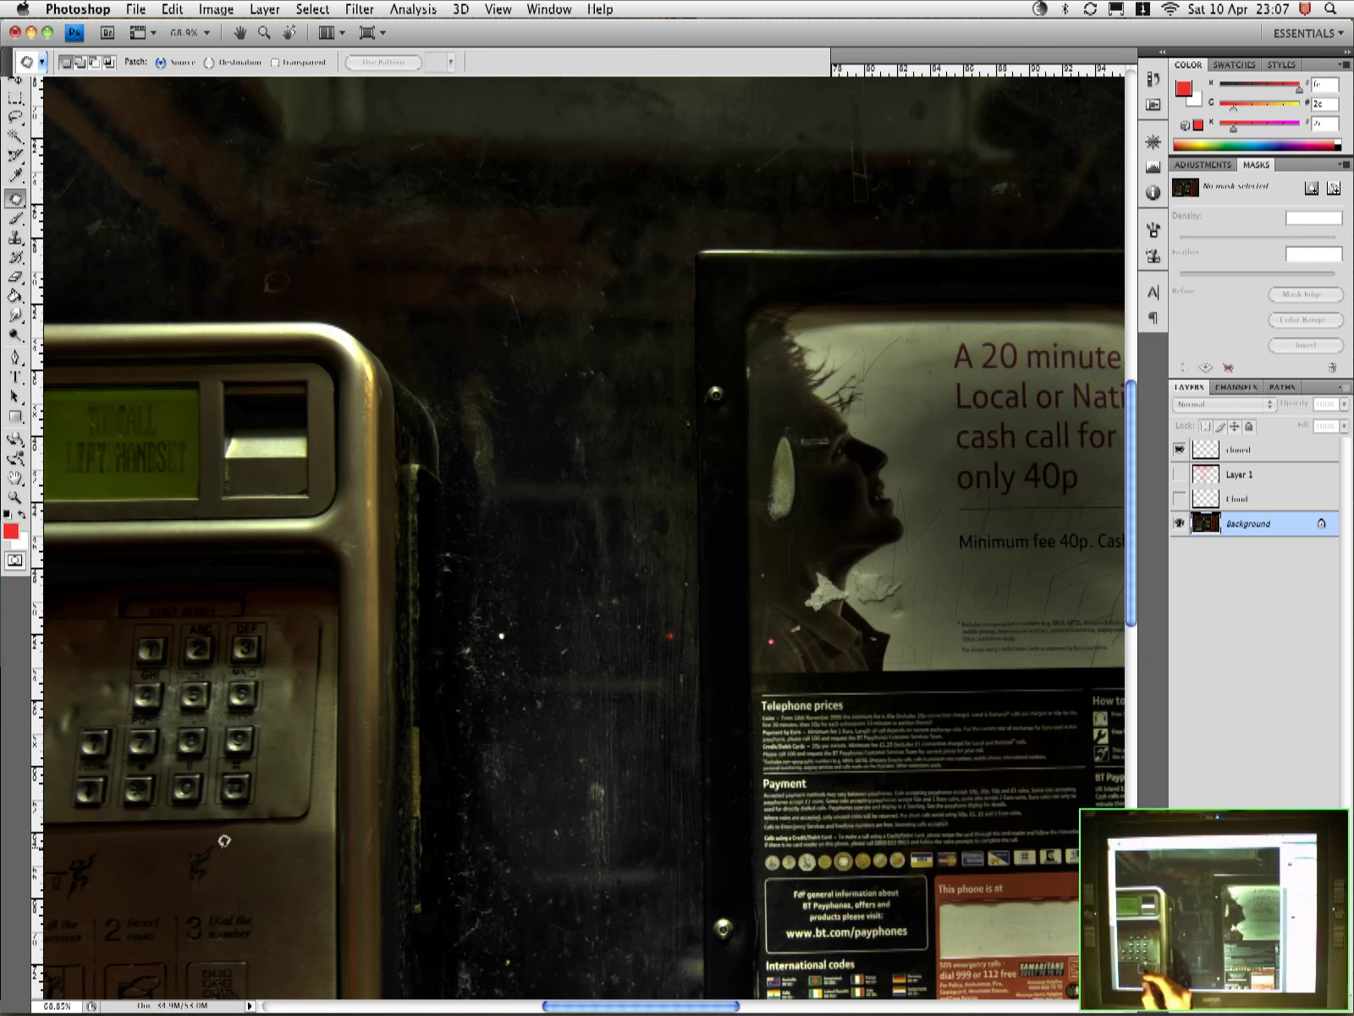
left_click_drag(218, 841, 196, 900)
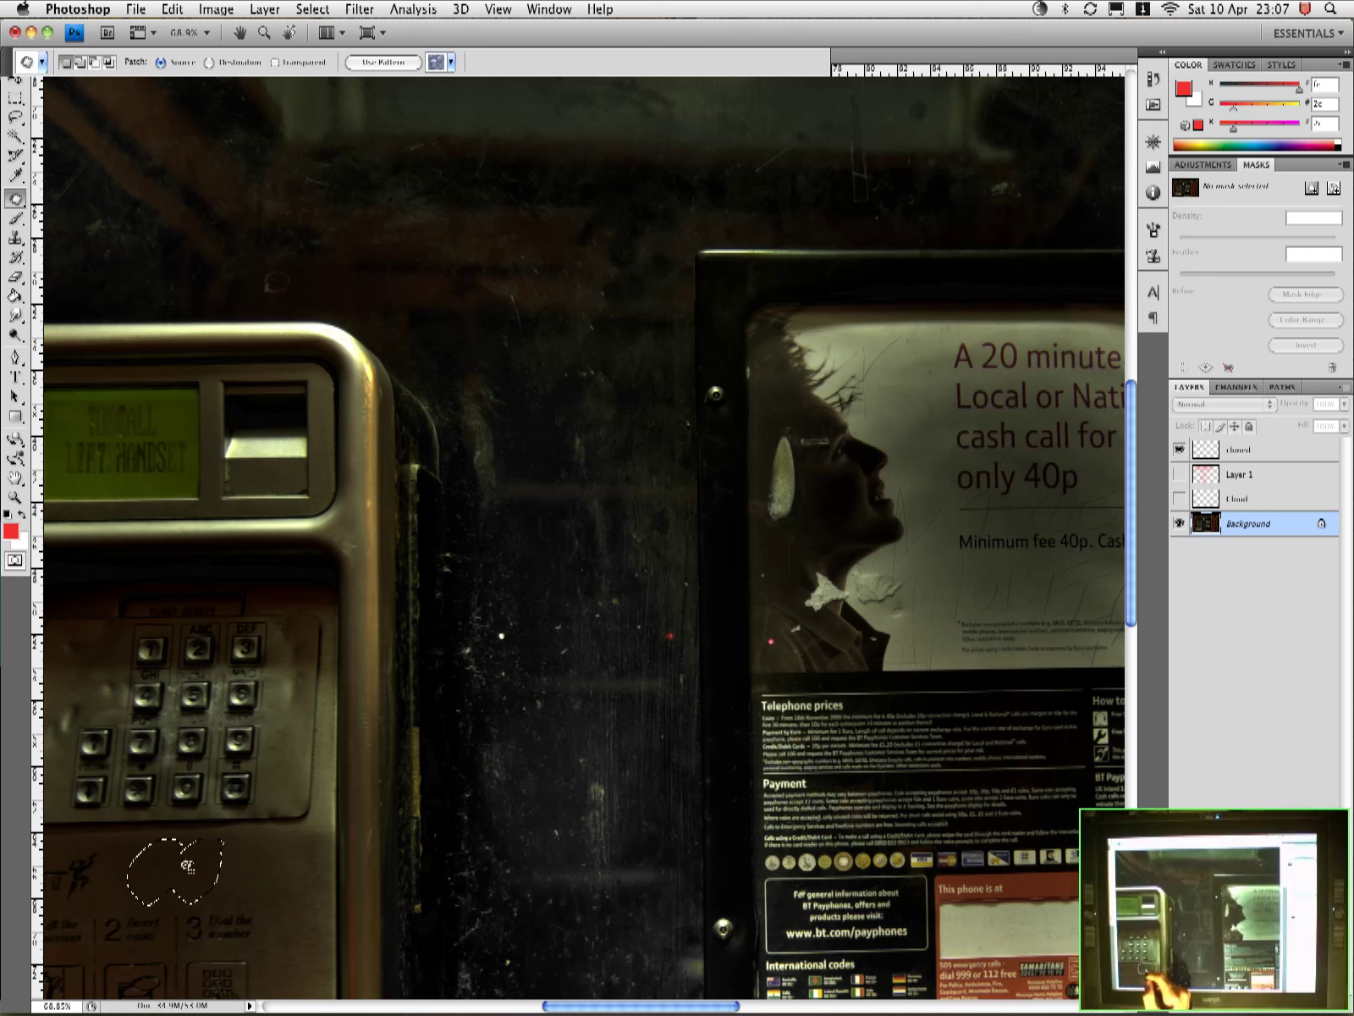
left_click(241, 872)
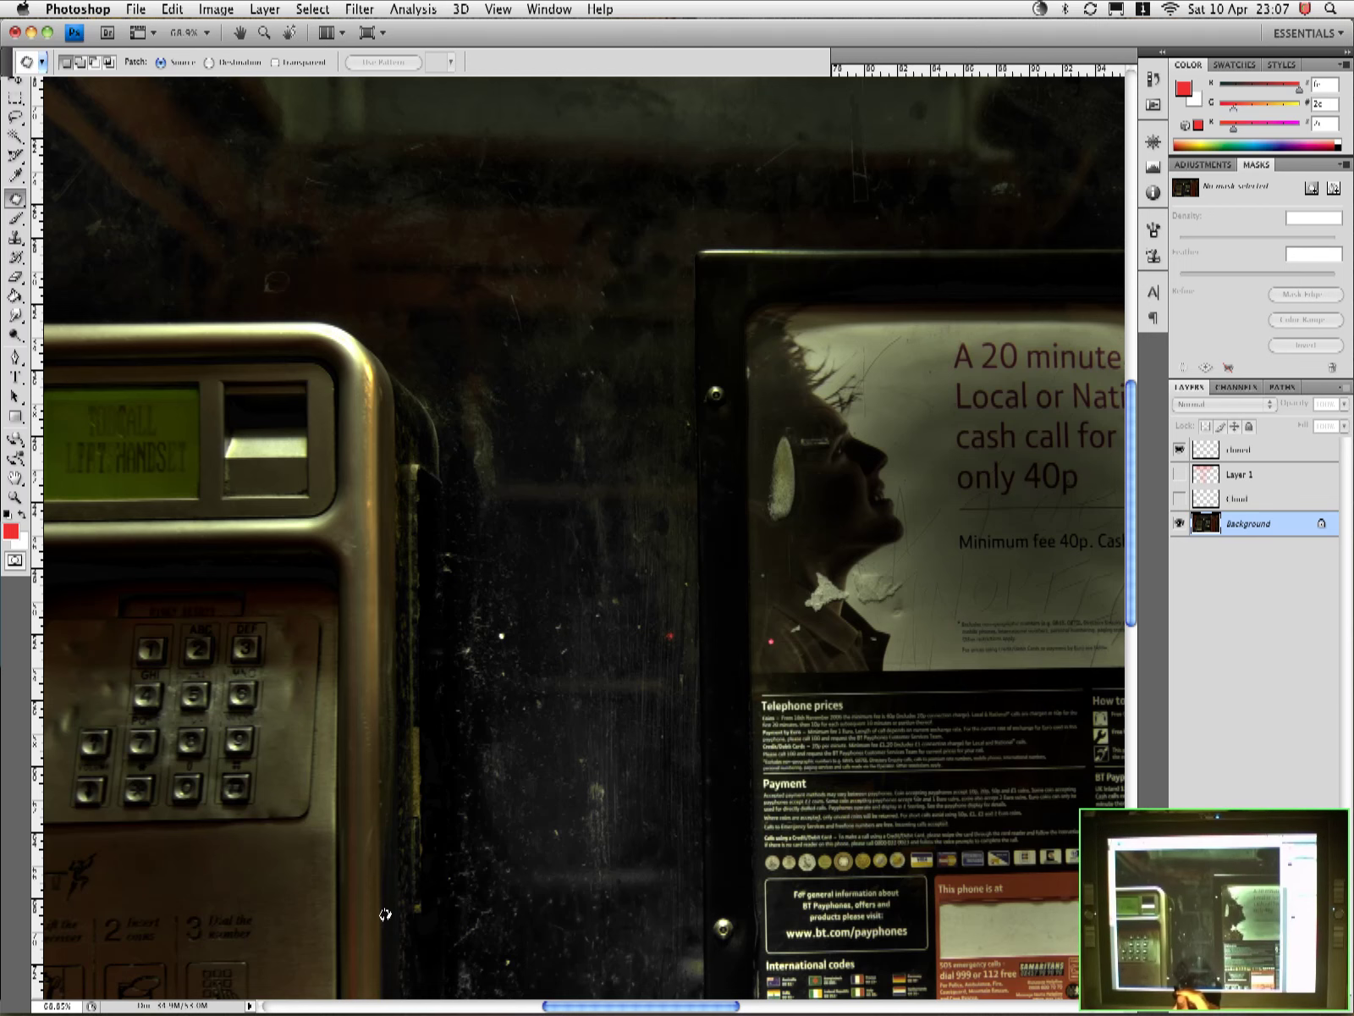
With the Clone Stamp at brush size 60, clone dark wall over the white and red specks between the phone and the poster
key("super+minus")
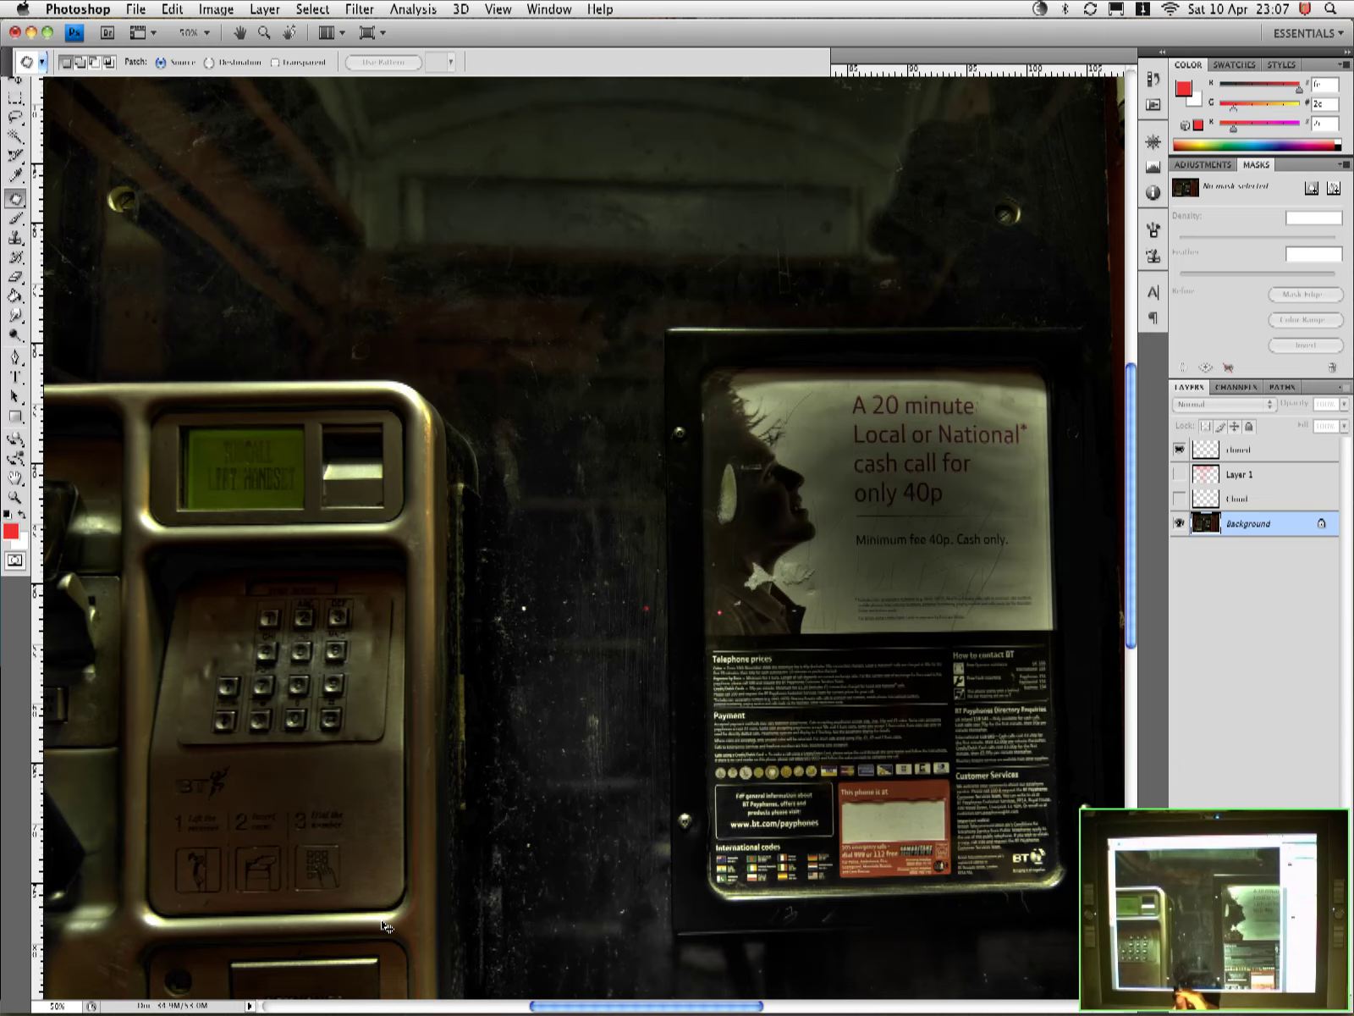
key("super+minus")
key("super+minus")
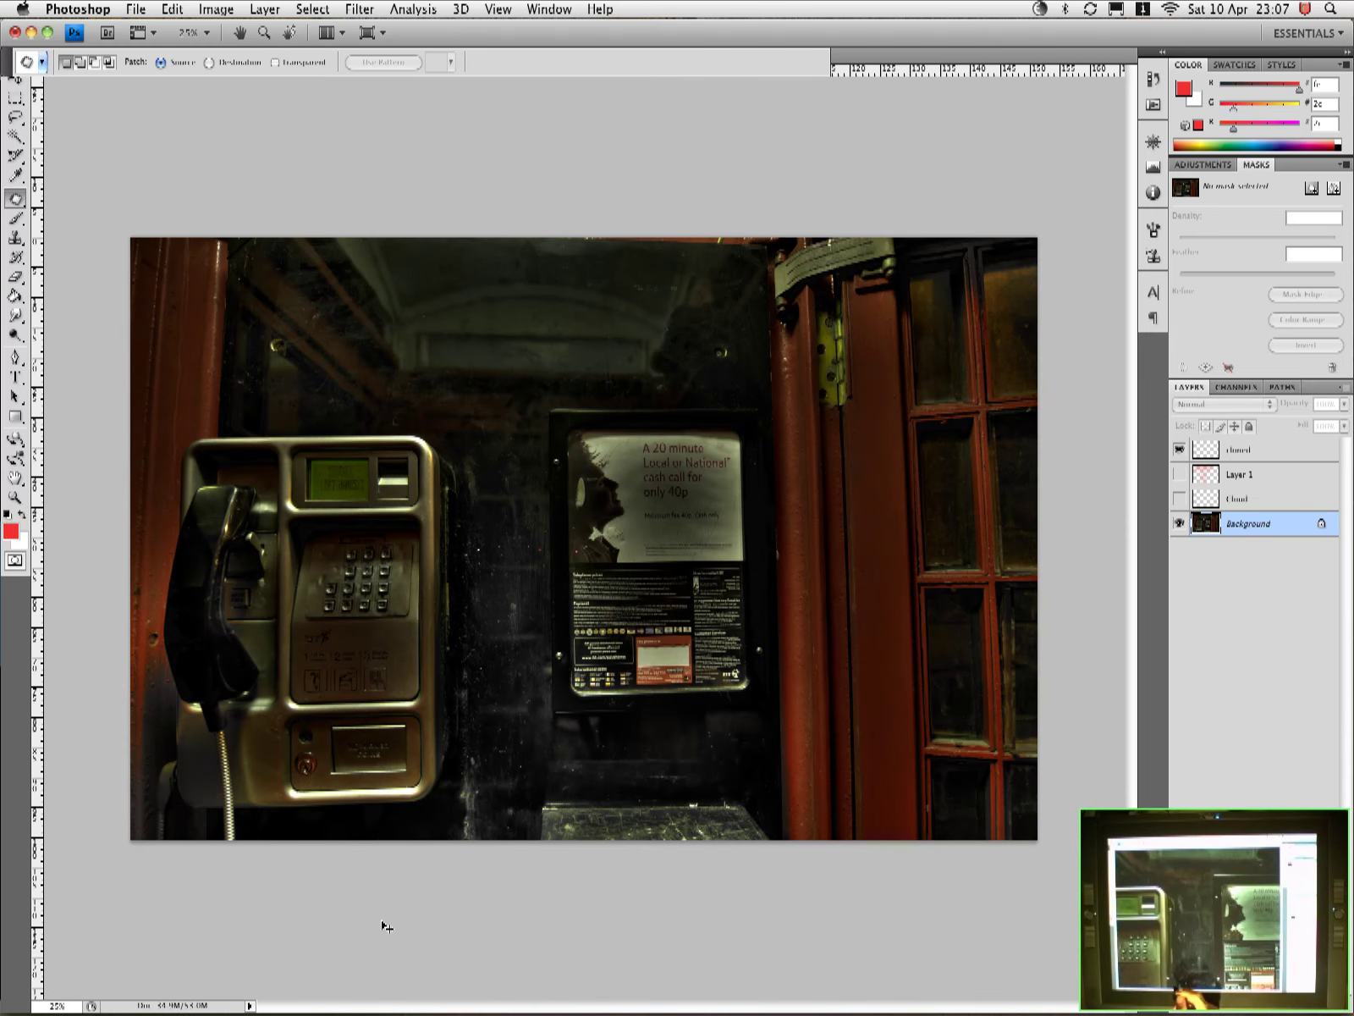
key("super+plus")
key("super+plus")
key("super+plus")
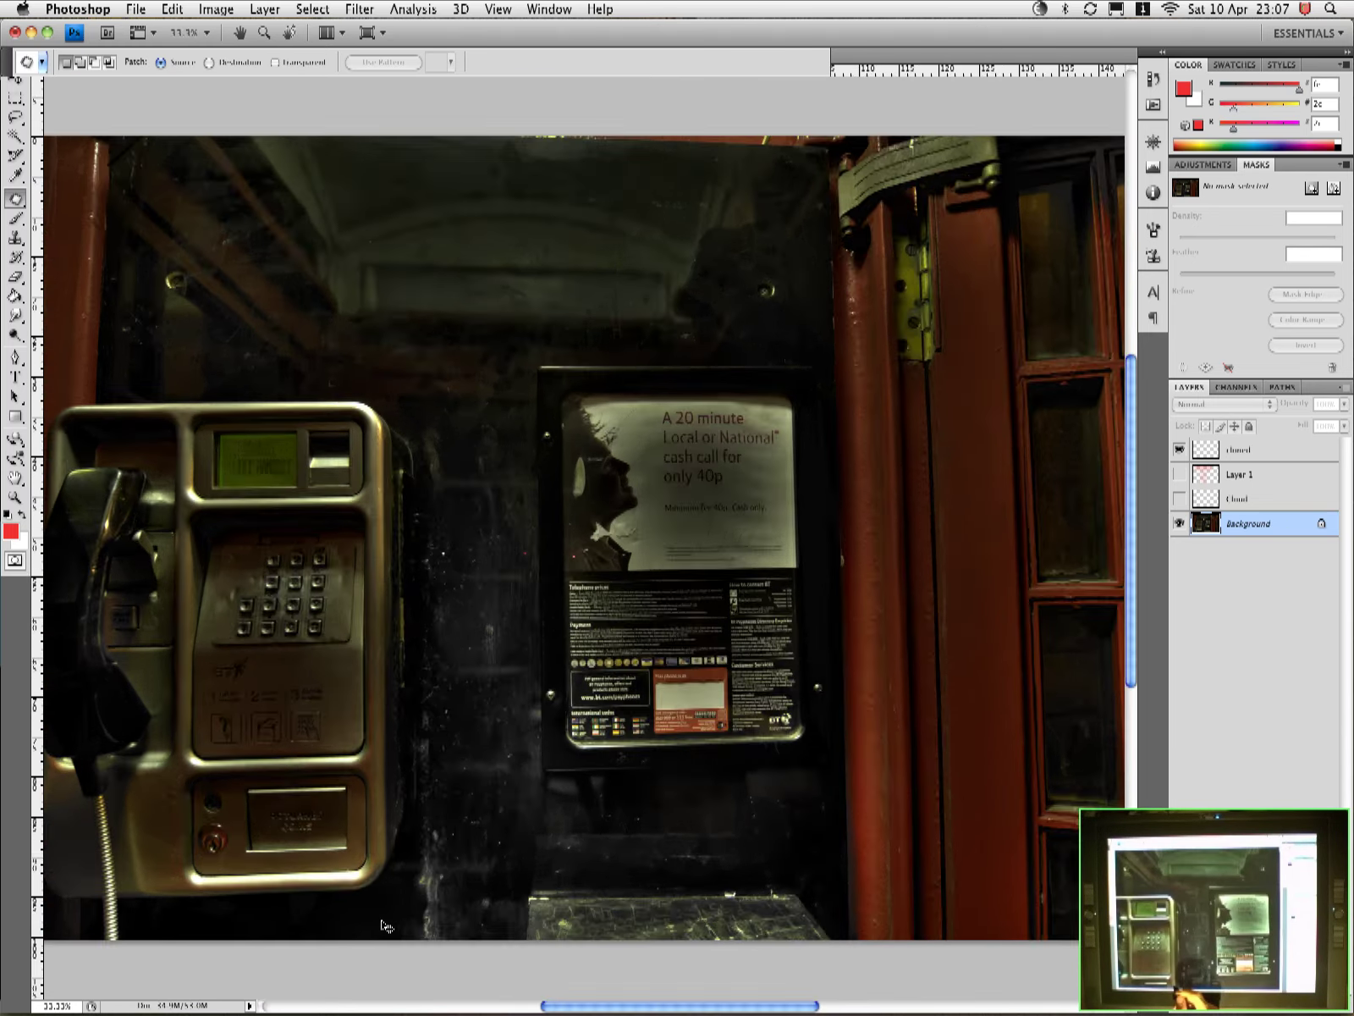
key("super+plus")
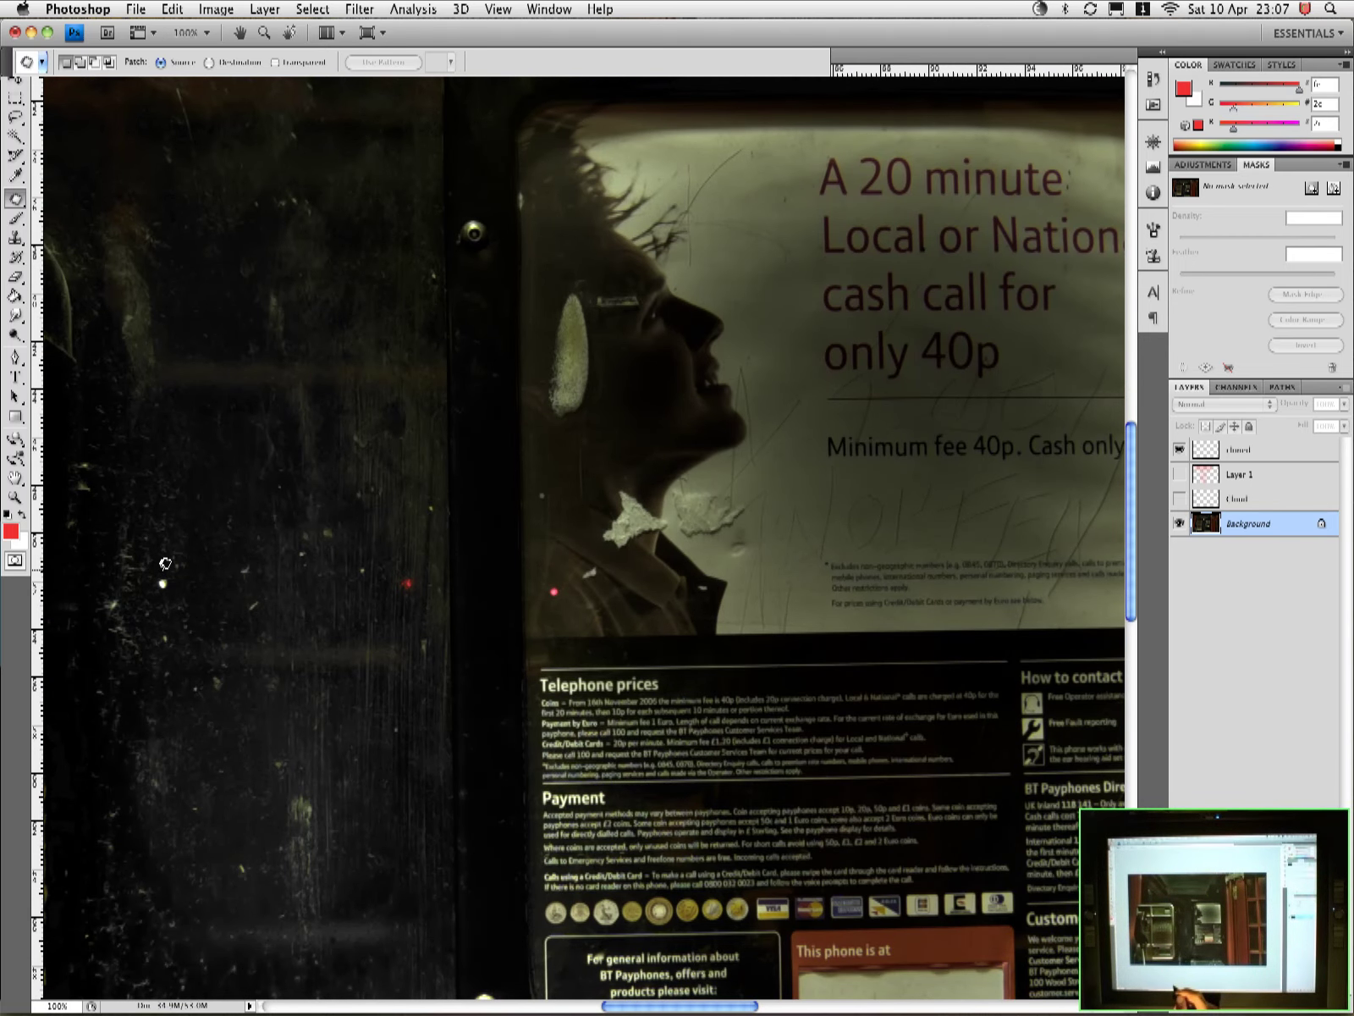
right_click(162, 570)
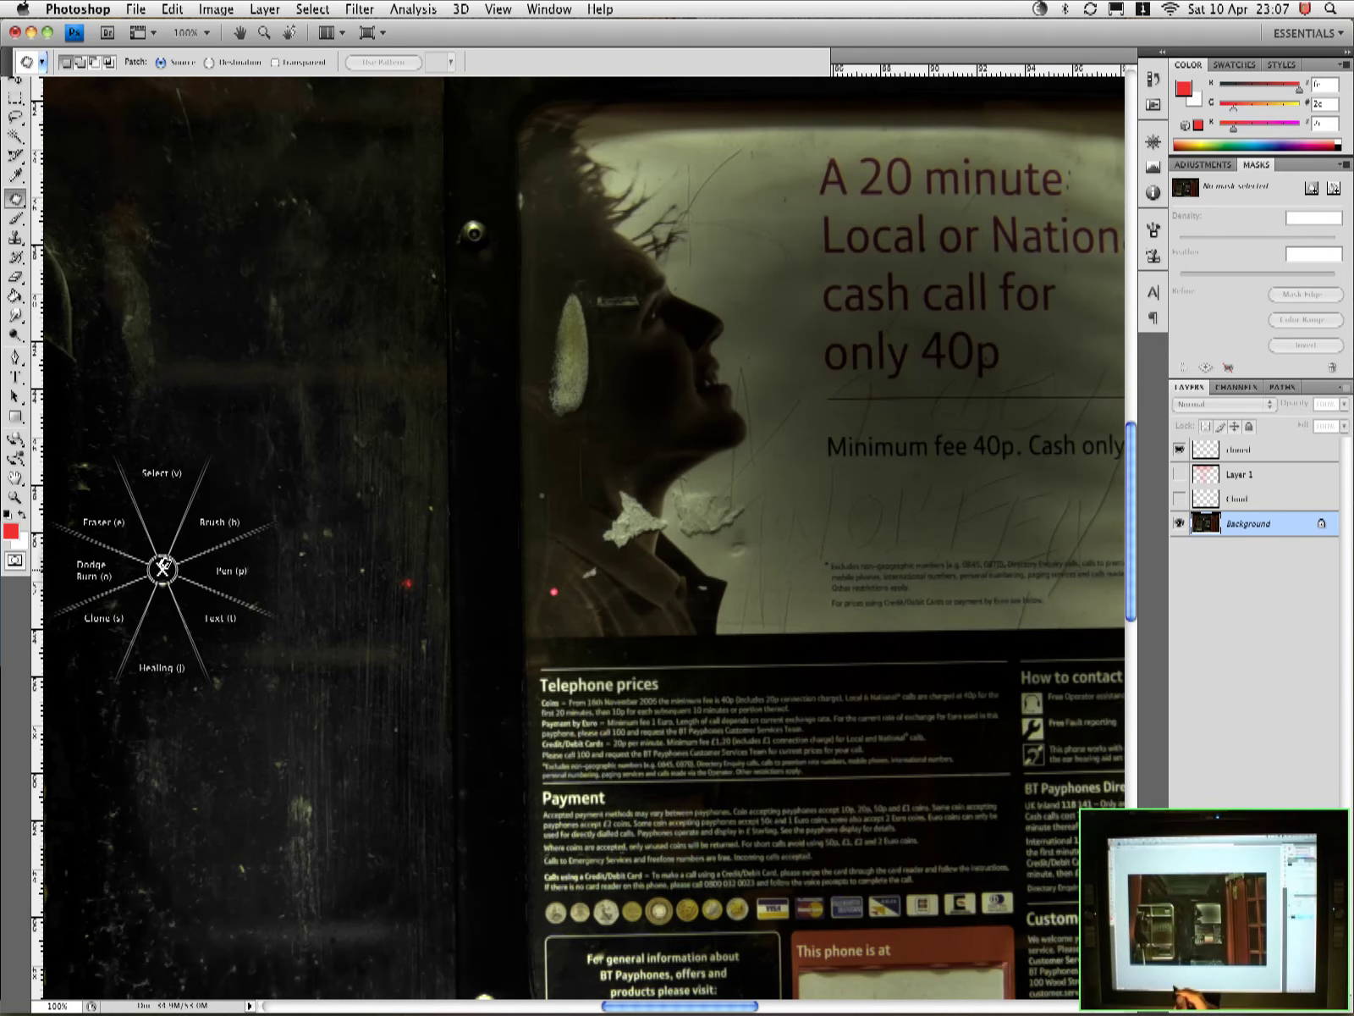
left_click(113, 603)
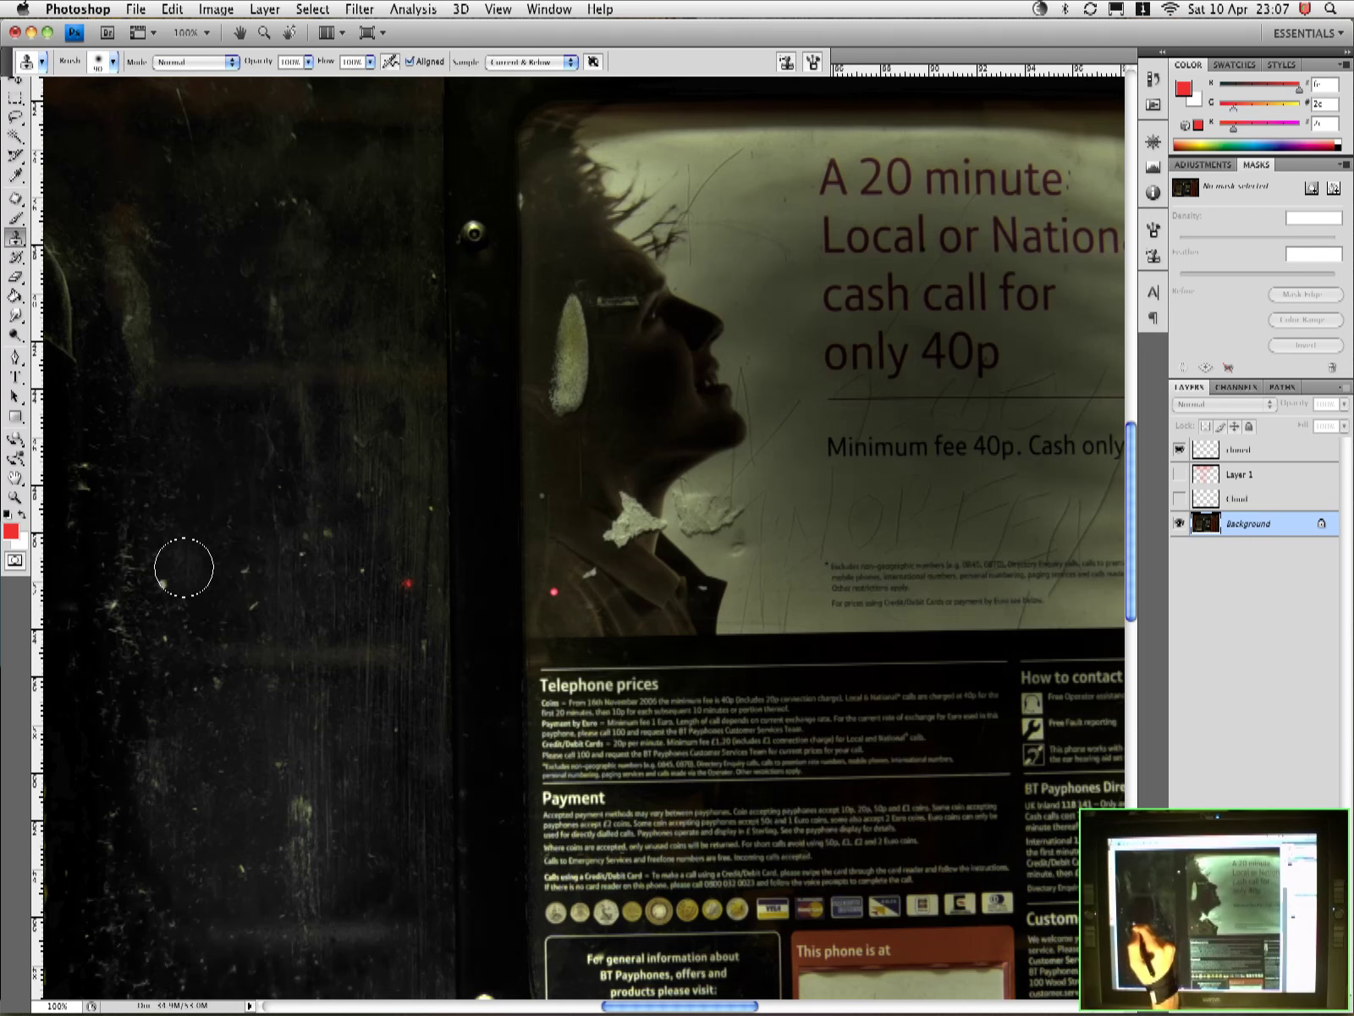
key("bracketleft")
key("bracketleft")
key("bracketleft")
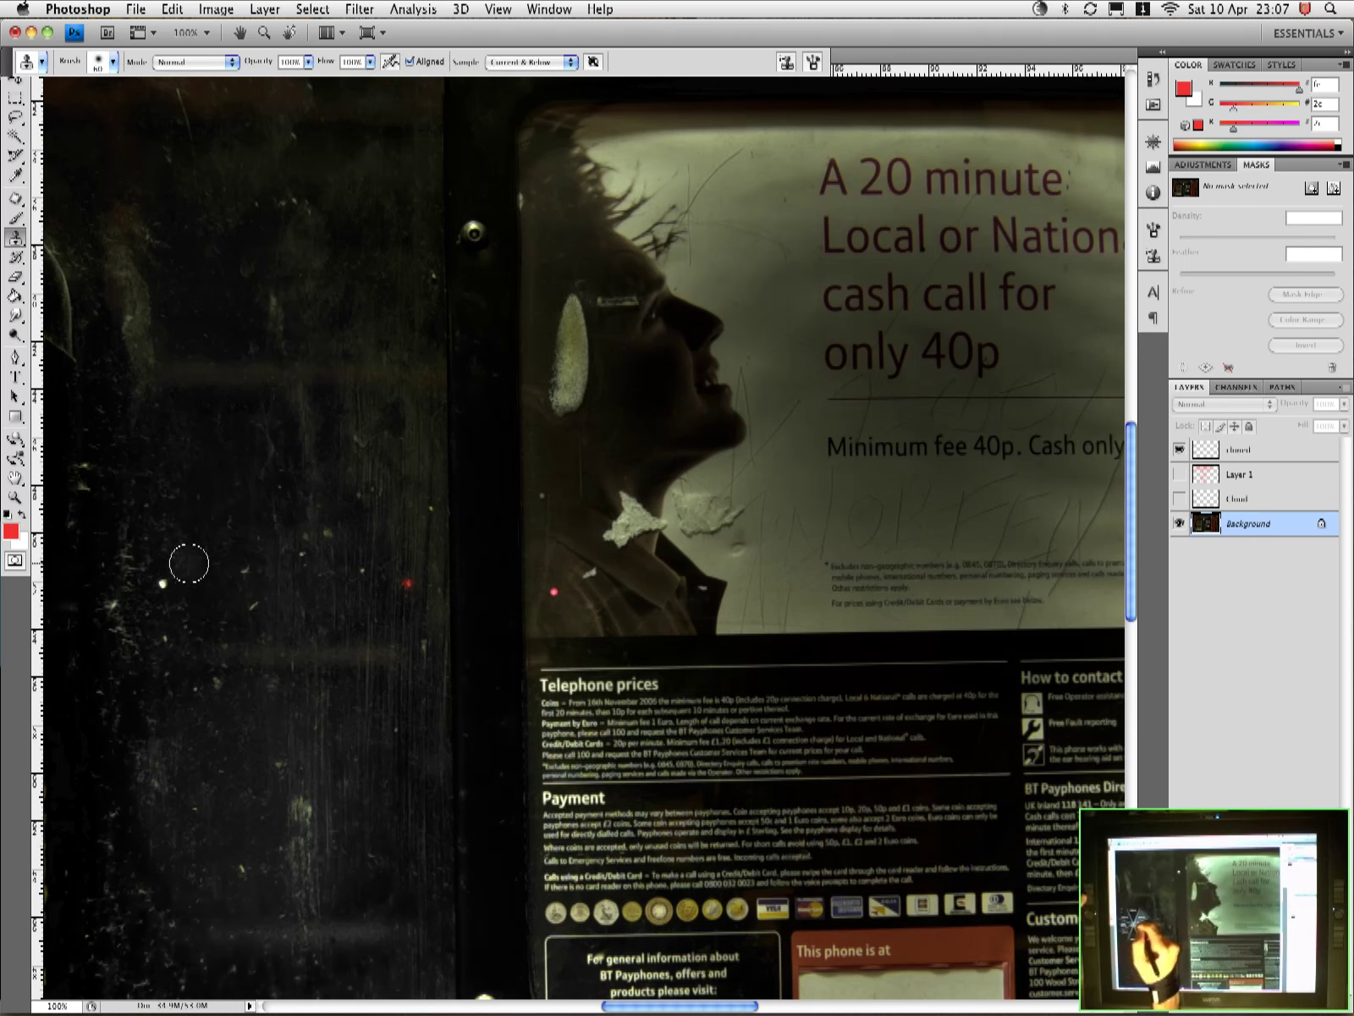
left_click(163, 583)
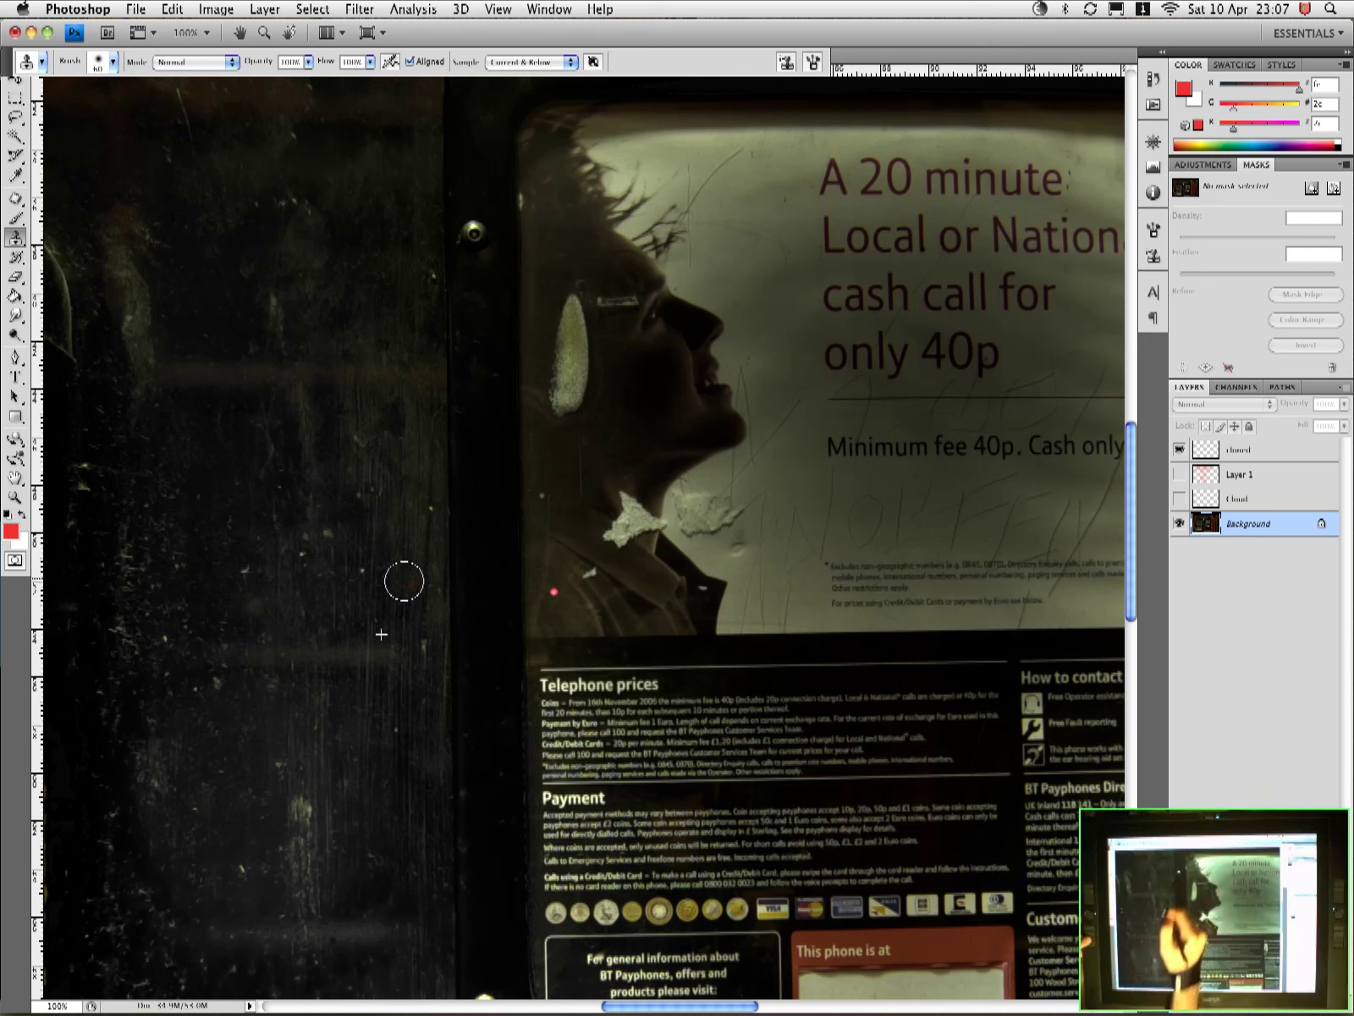
Adjust the Clone Stamp's brush size and clone over the pink speck on the jacket of the man in the poster
key("bracketright")
key("bracketright")
key("bracketright")
key("bracketright")
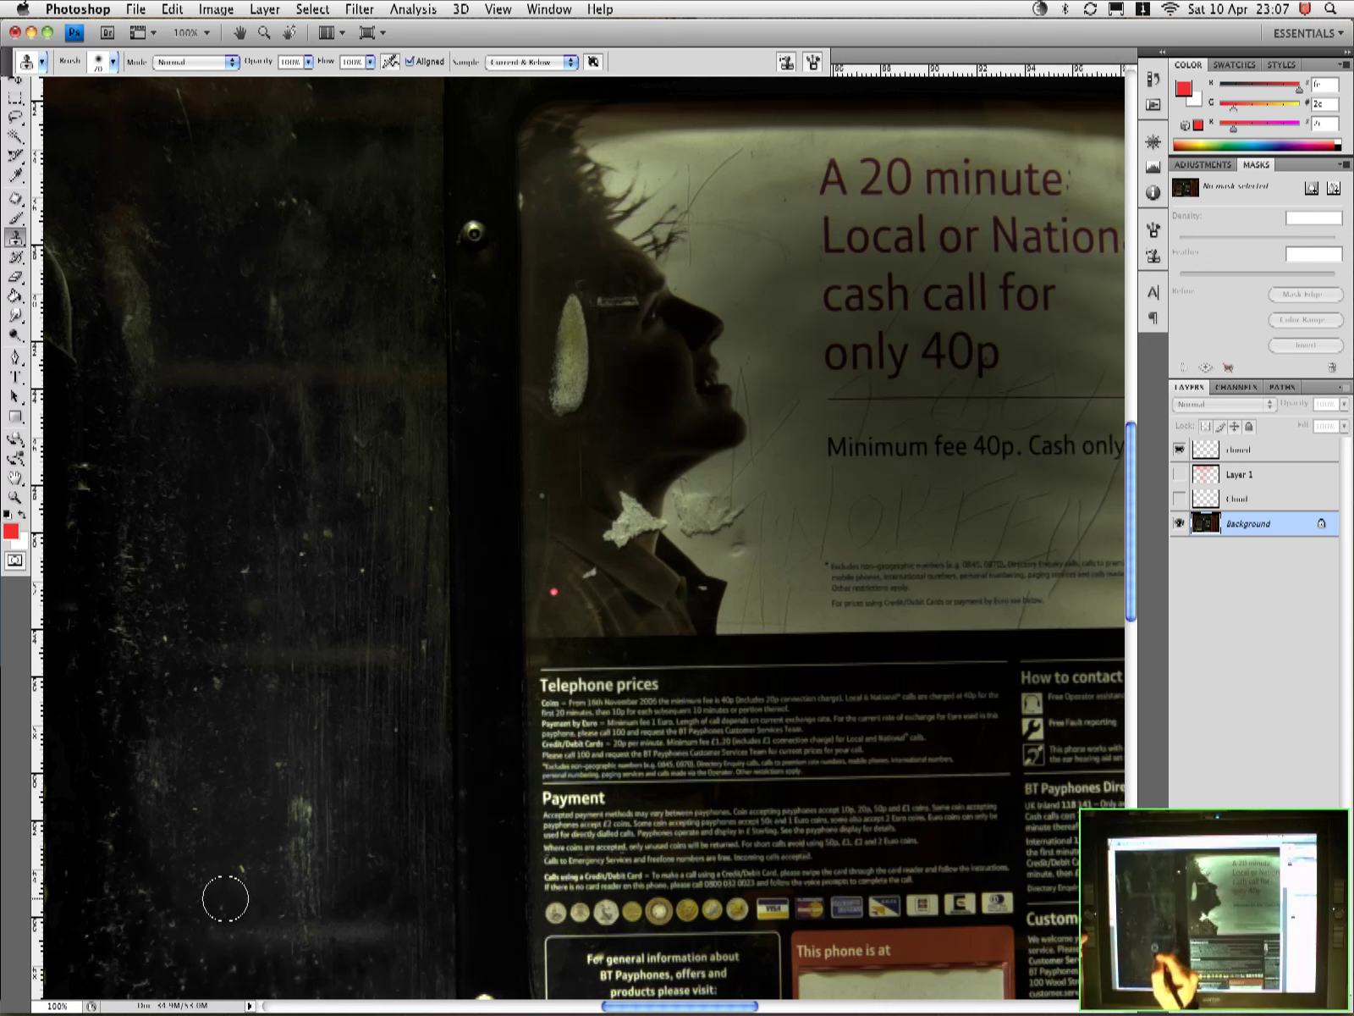
key("bracketleft")
key("bracketleft")
key("bracketleft")
key("bracketleft")
key("bracketleft")
key("bracketleft")
key("bracketleft")
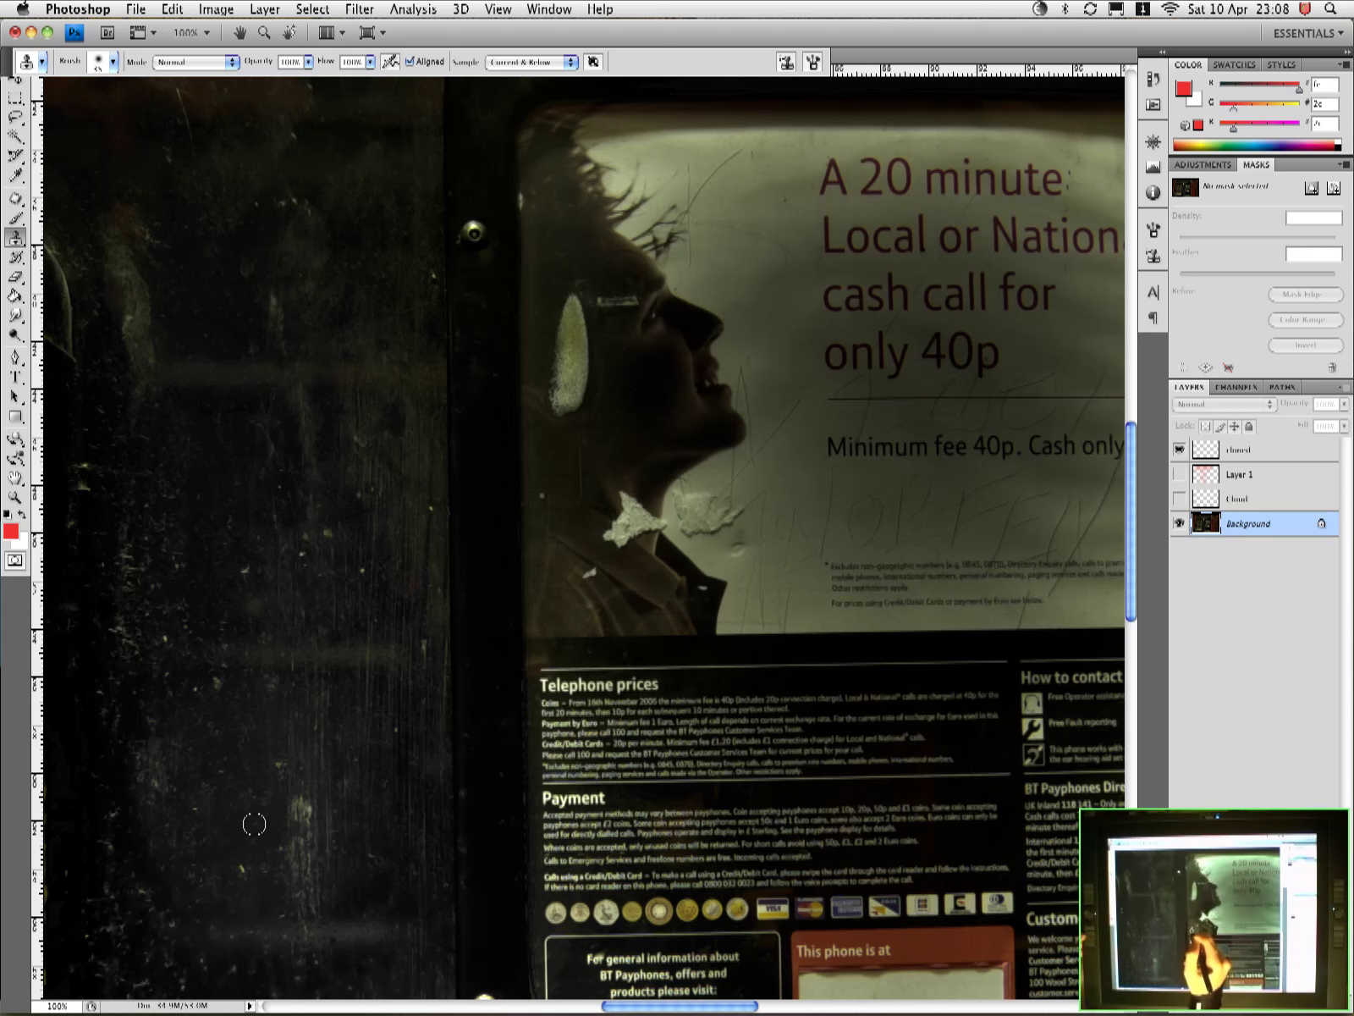
Examine the retouched wall, phone and poster up close and in the whole photo for remaining blemishes
scroll(255, 822, "up", 3)
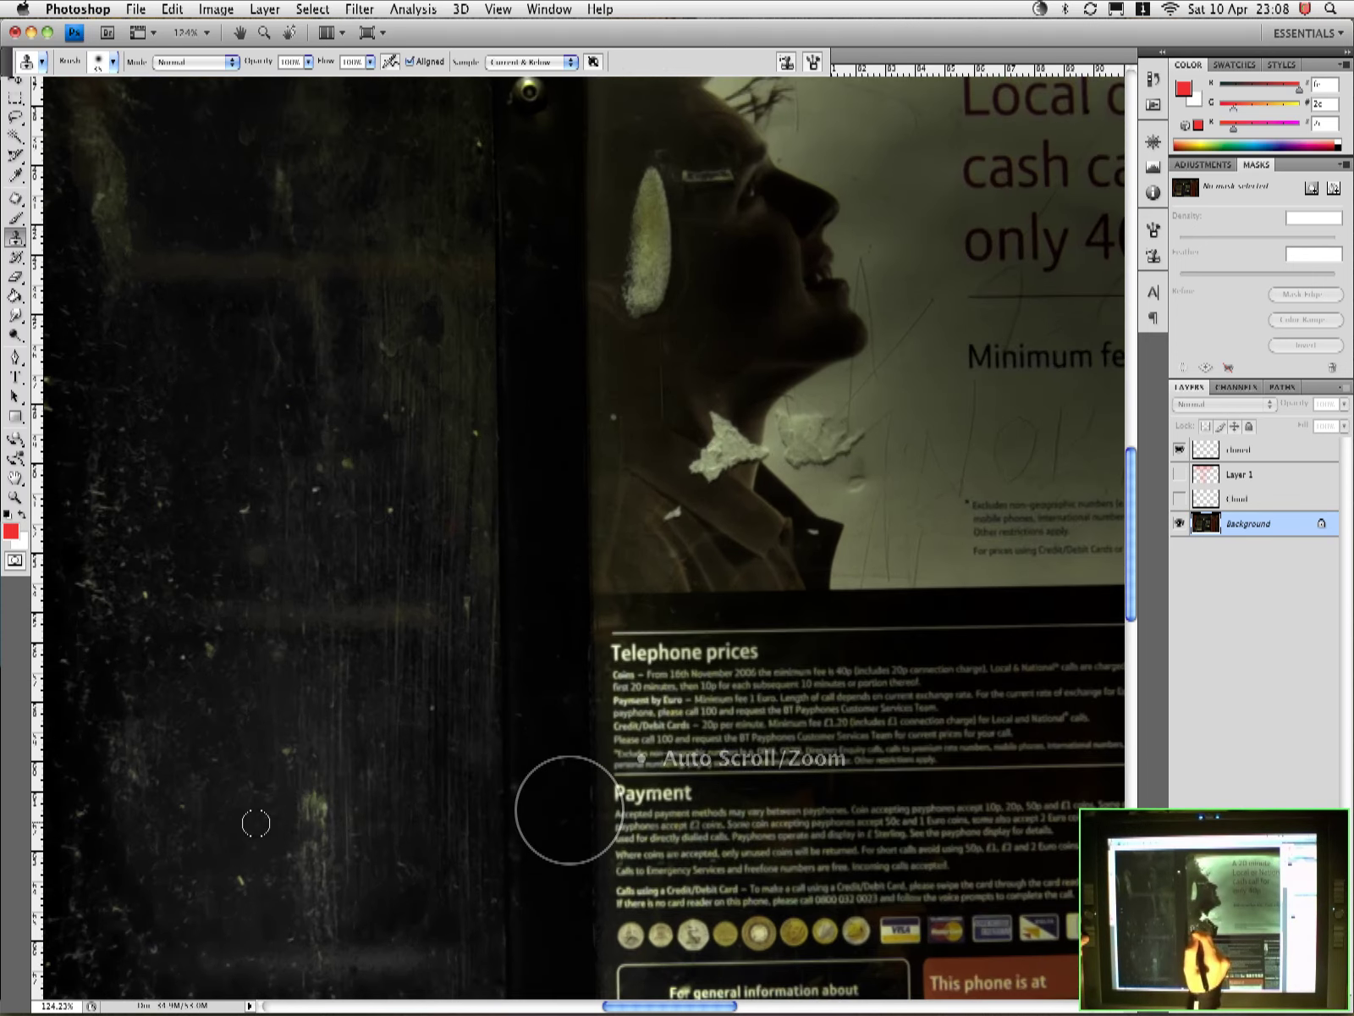
scroll(256, 823, "down", 6)
scroll(255, 822, "down", 5)
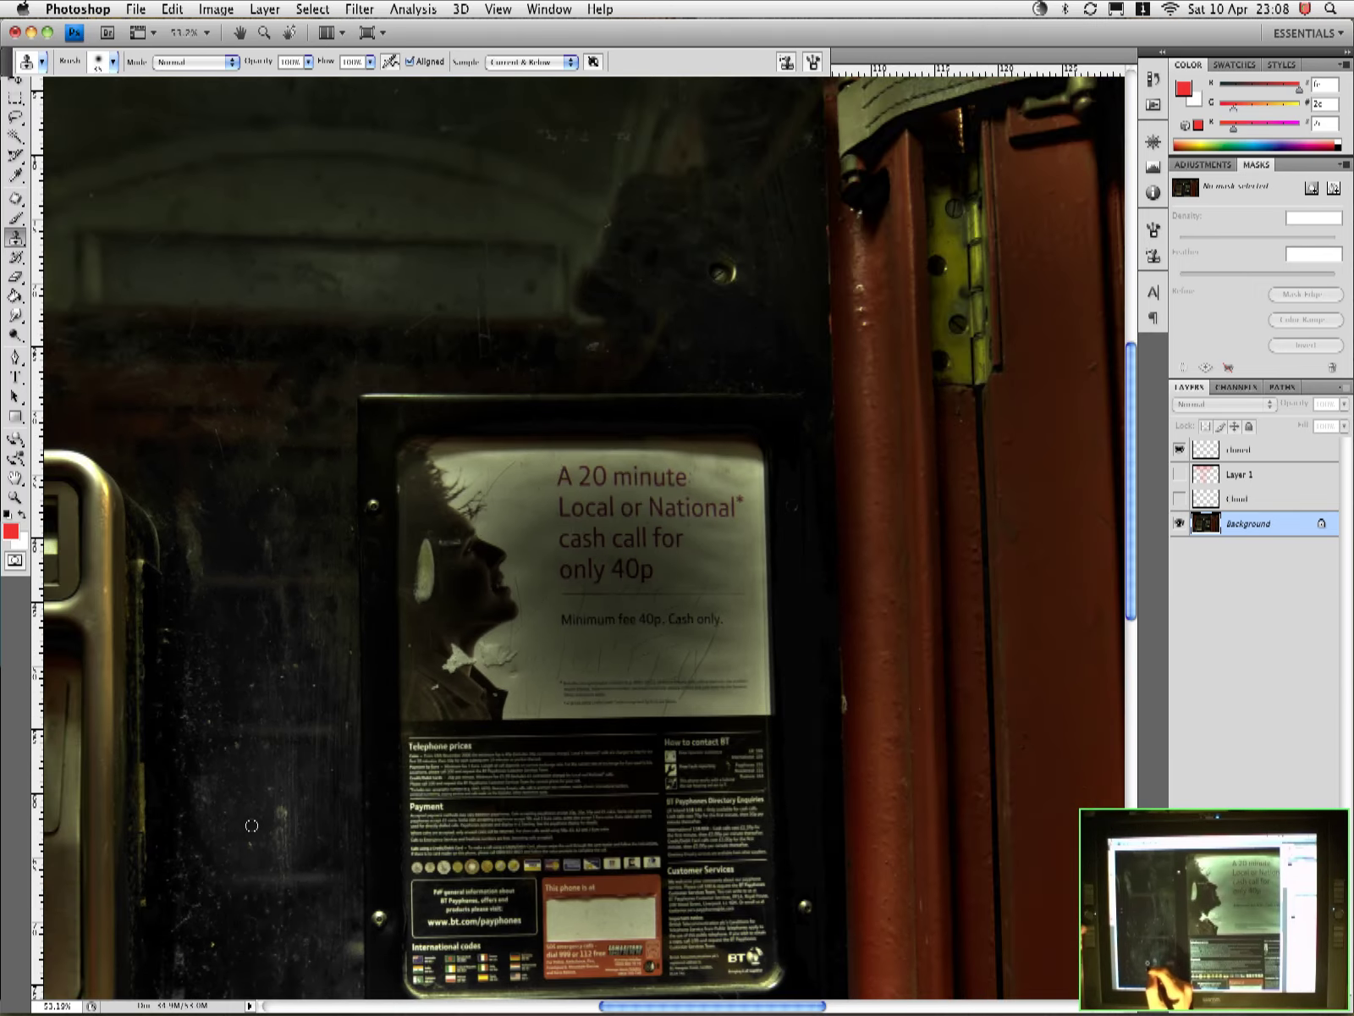
scroll(251, 823, "down", 3)
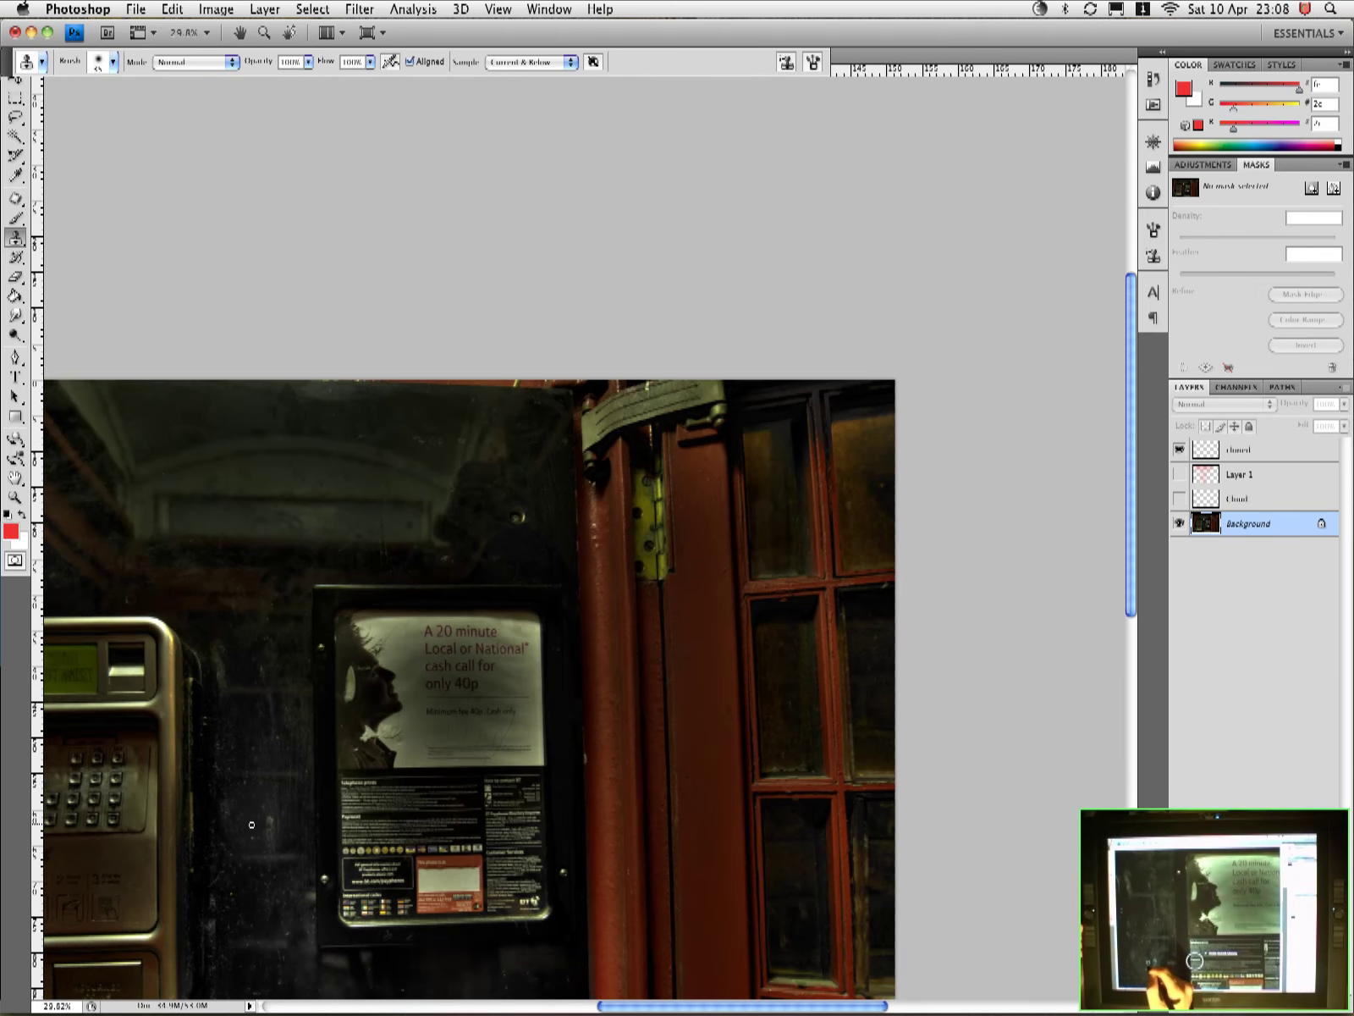
scroll(536, 847, "up", 3)
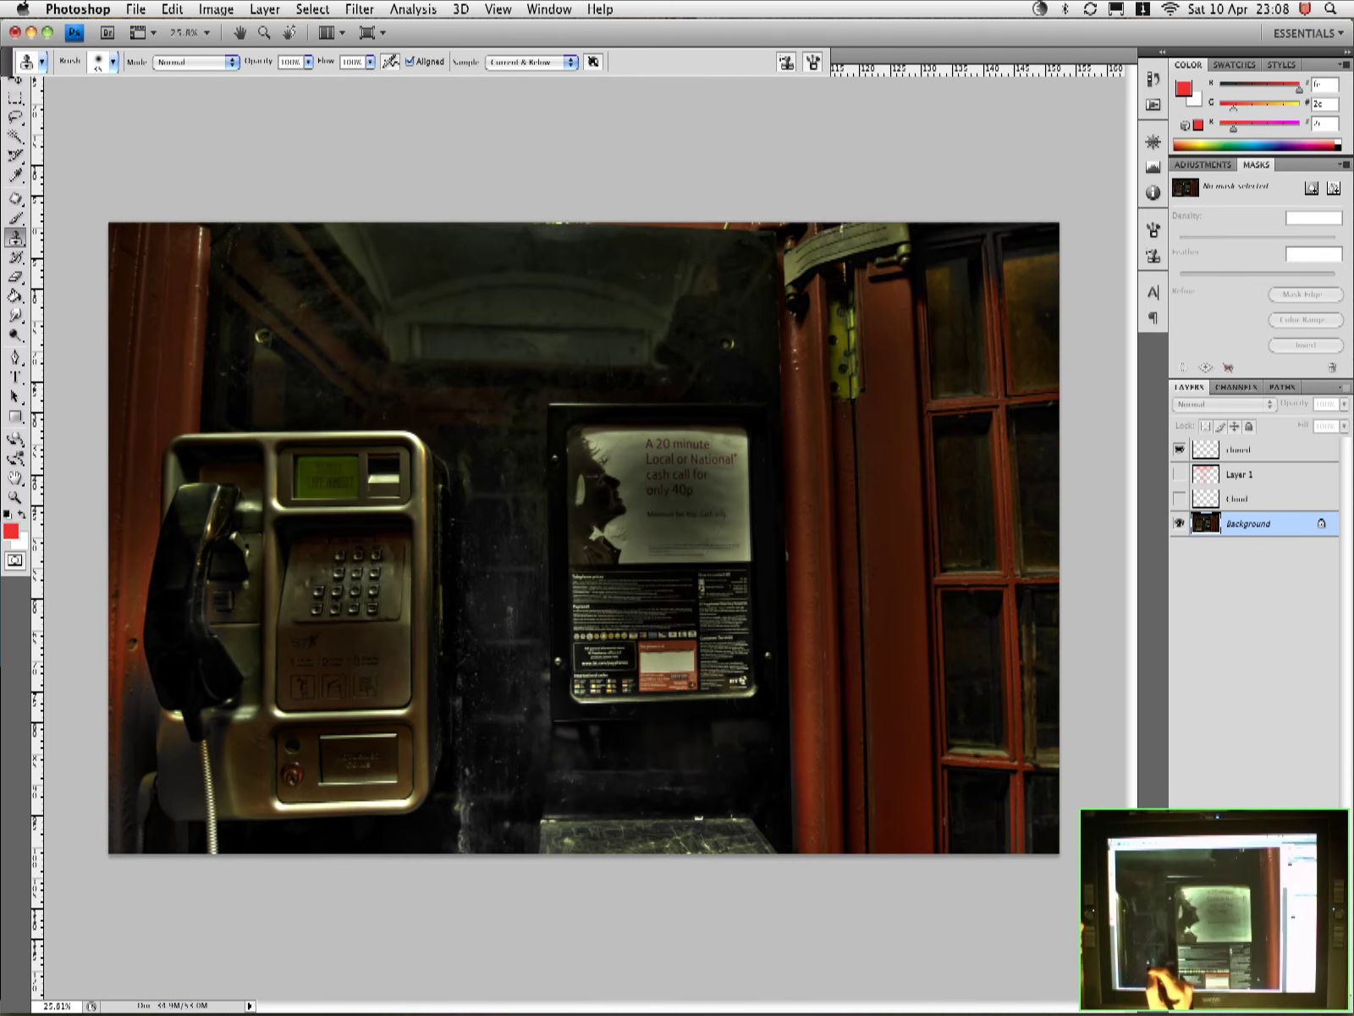
scroll(524, 875, "up", 3)
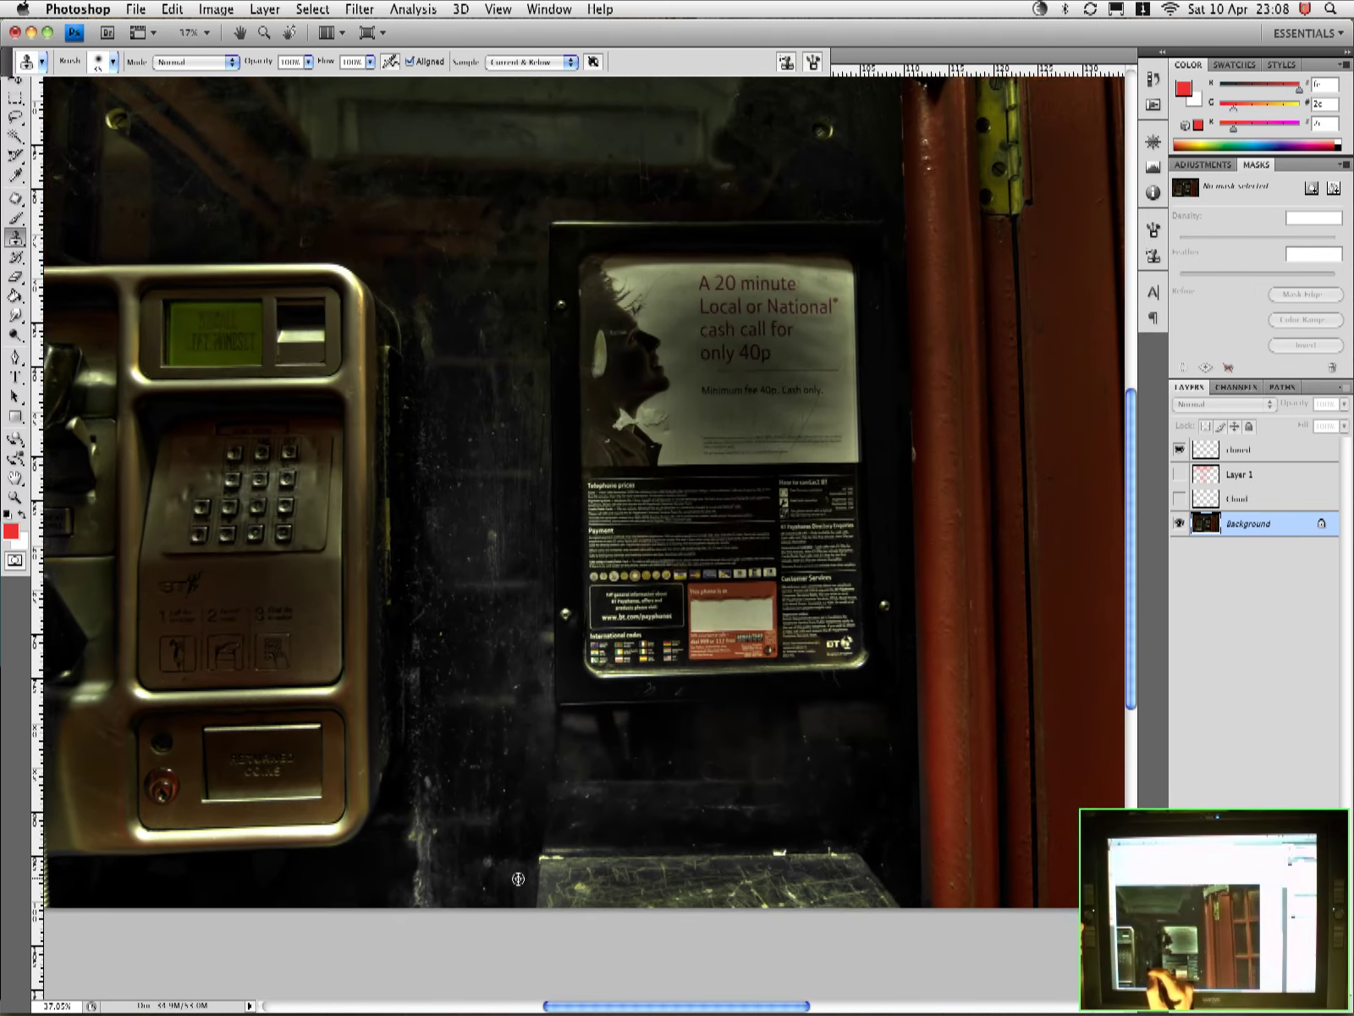